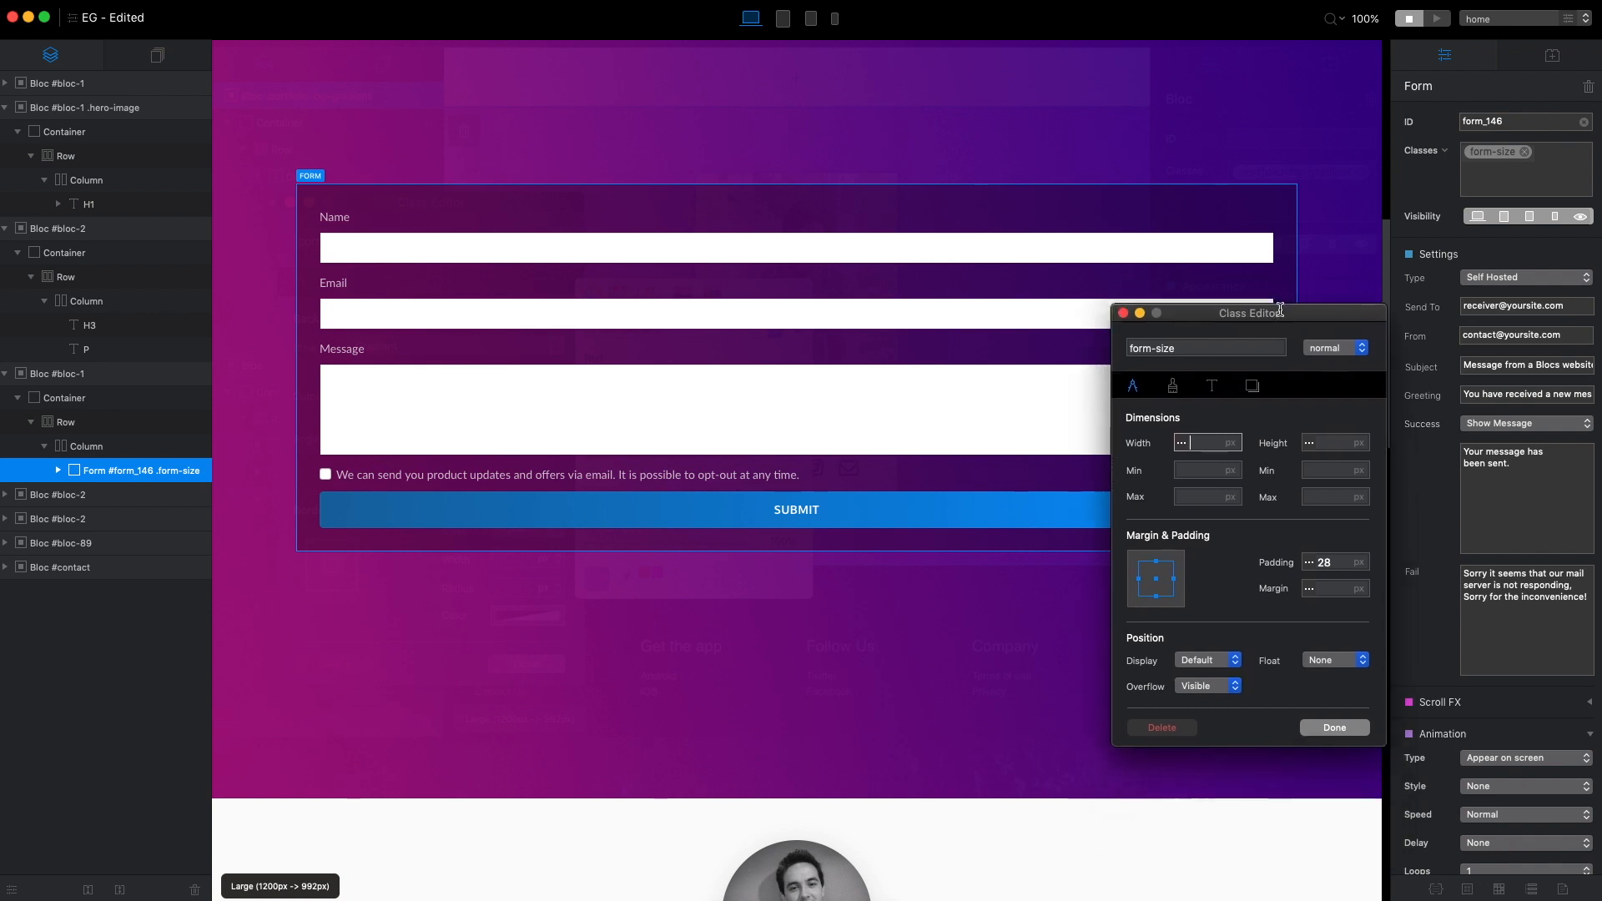
Set the form-size class width to 700 px at the large breakpoint and close the class editor
click(1231, 416)
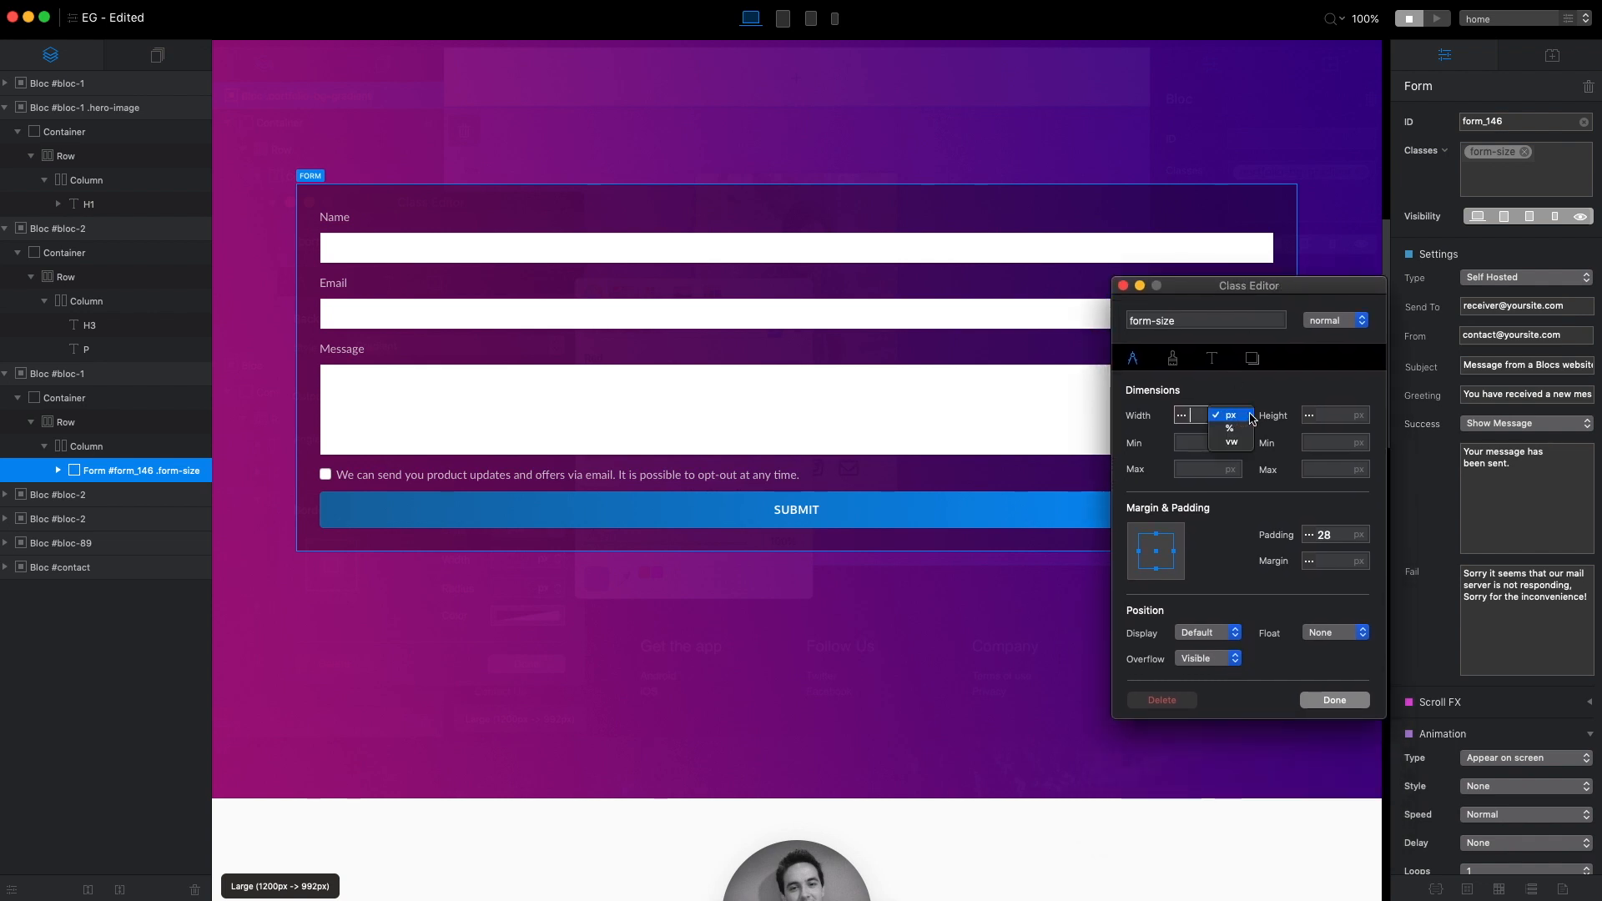
click(1224, 415)
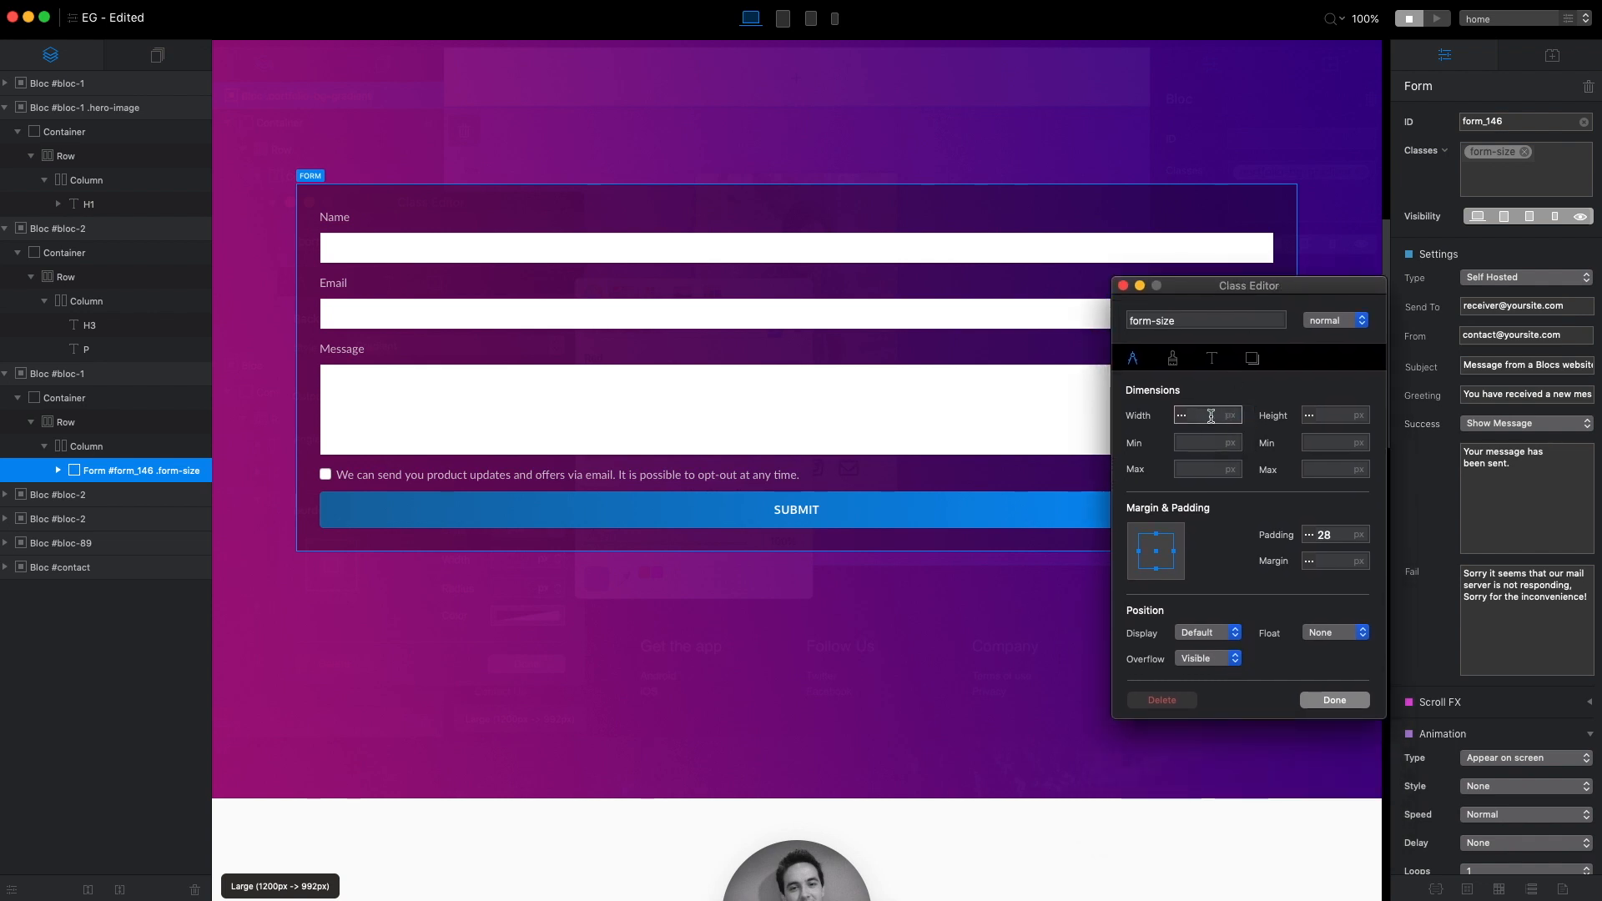
text(700)
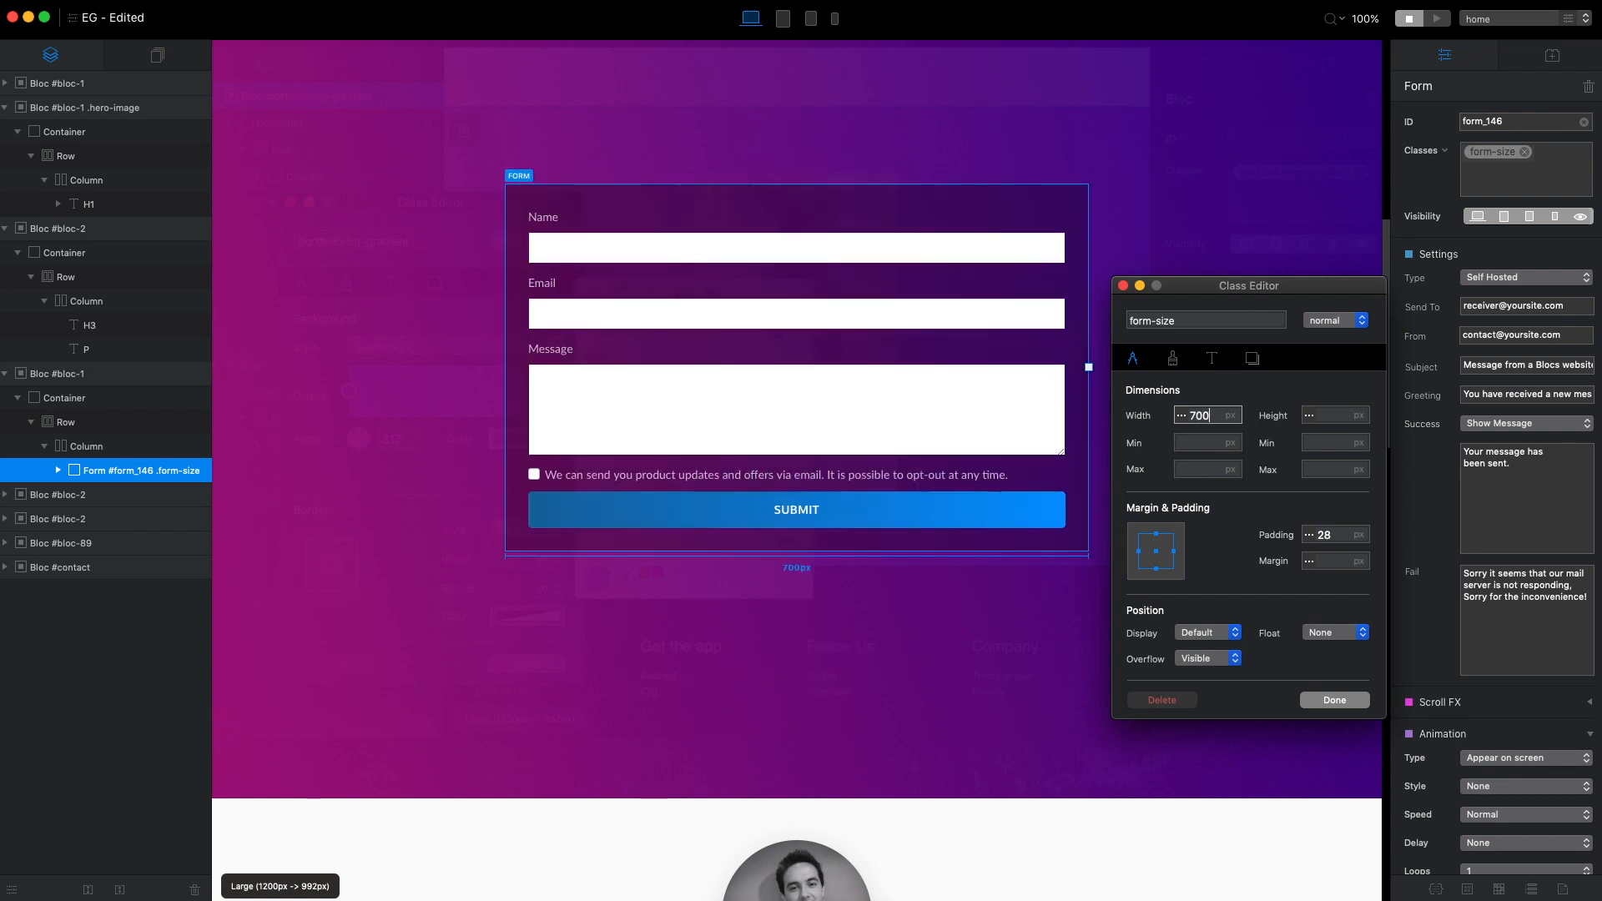
click(1349, 703)
Preview the page, check how the resized contact form looks in its section, and return to editing
click(1436, 19)
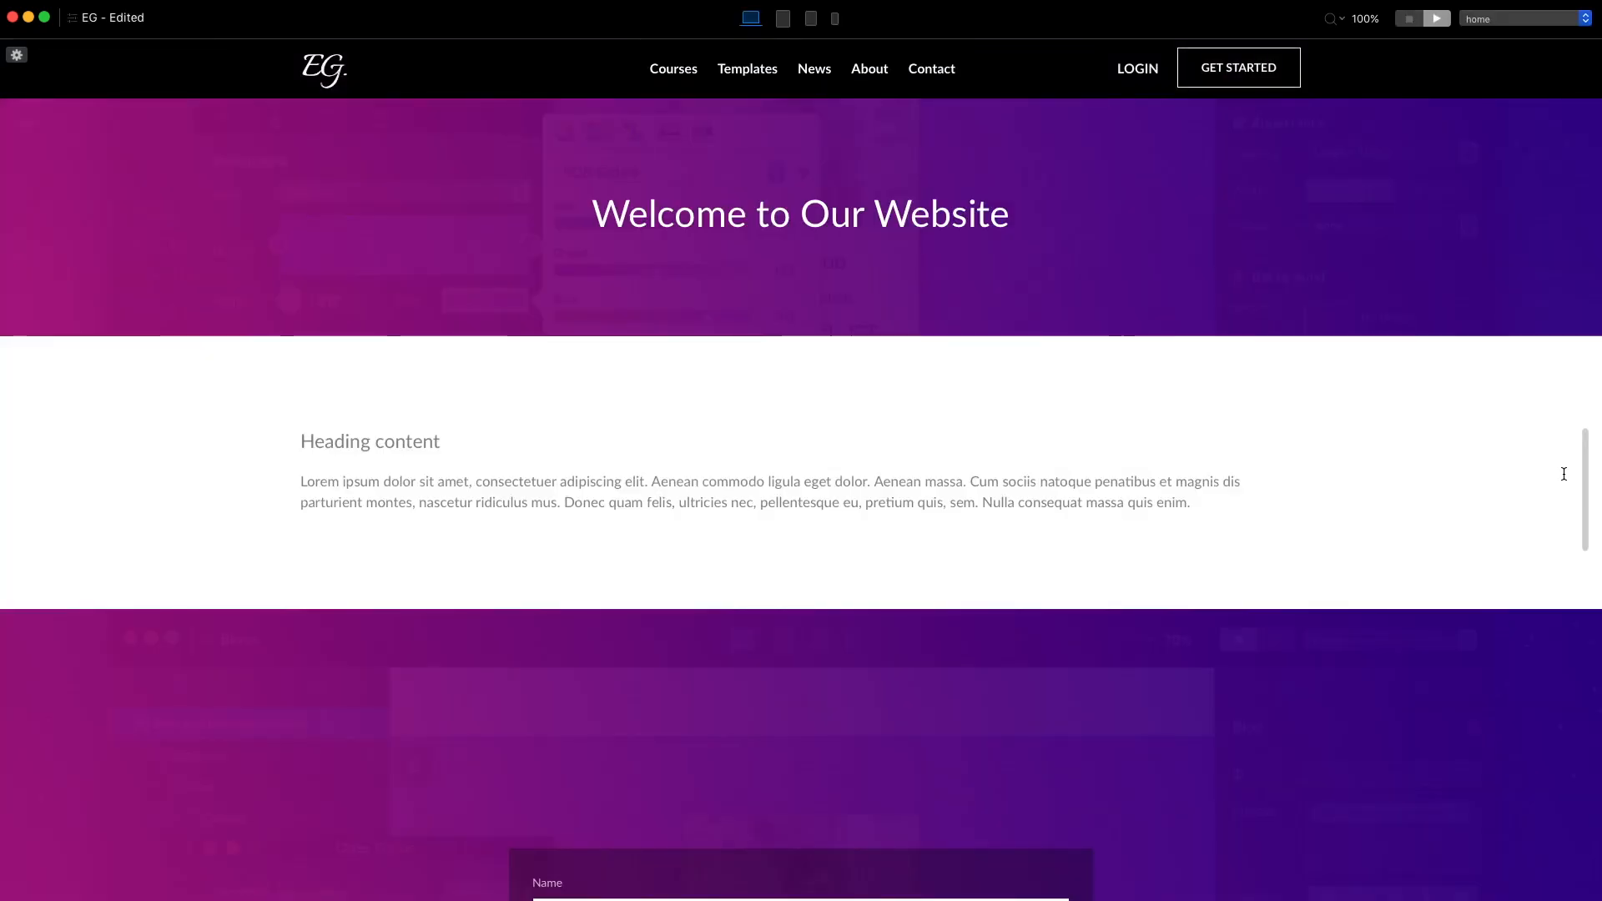
scroll(1563, 473, down, 5)
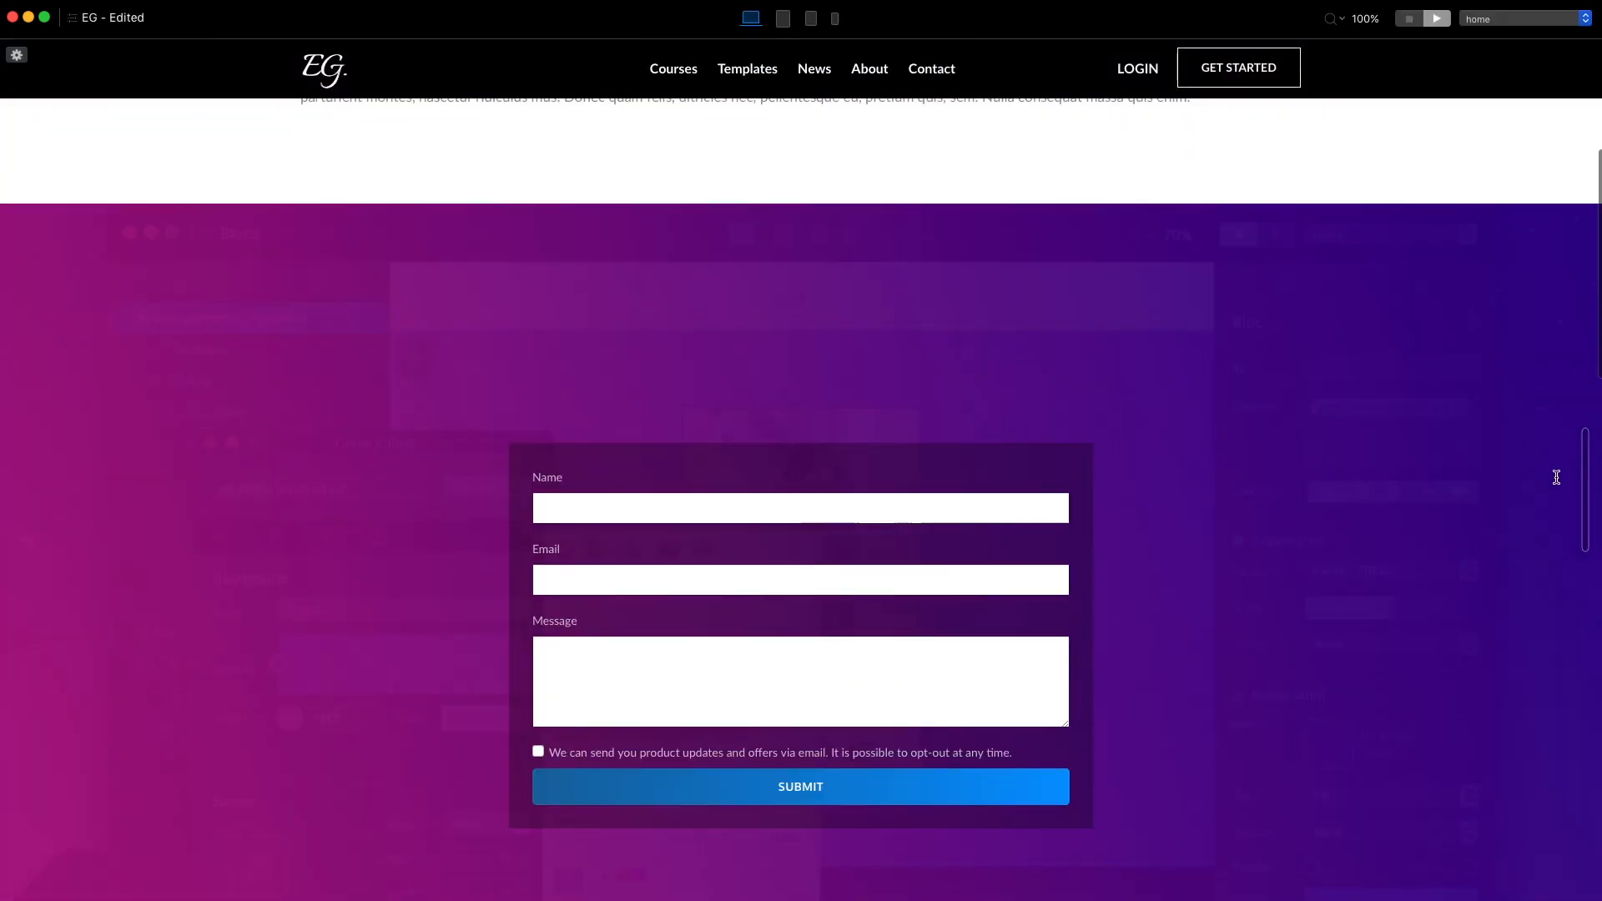
mouse_move(1581, 457)
mouse_down()
mouse_move(1291, 461)
mouse_move(871, 500)
mouse_move(1323, 434)
mouse_move(1585, 429)
mouse_up()
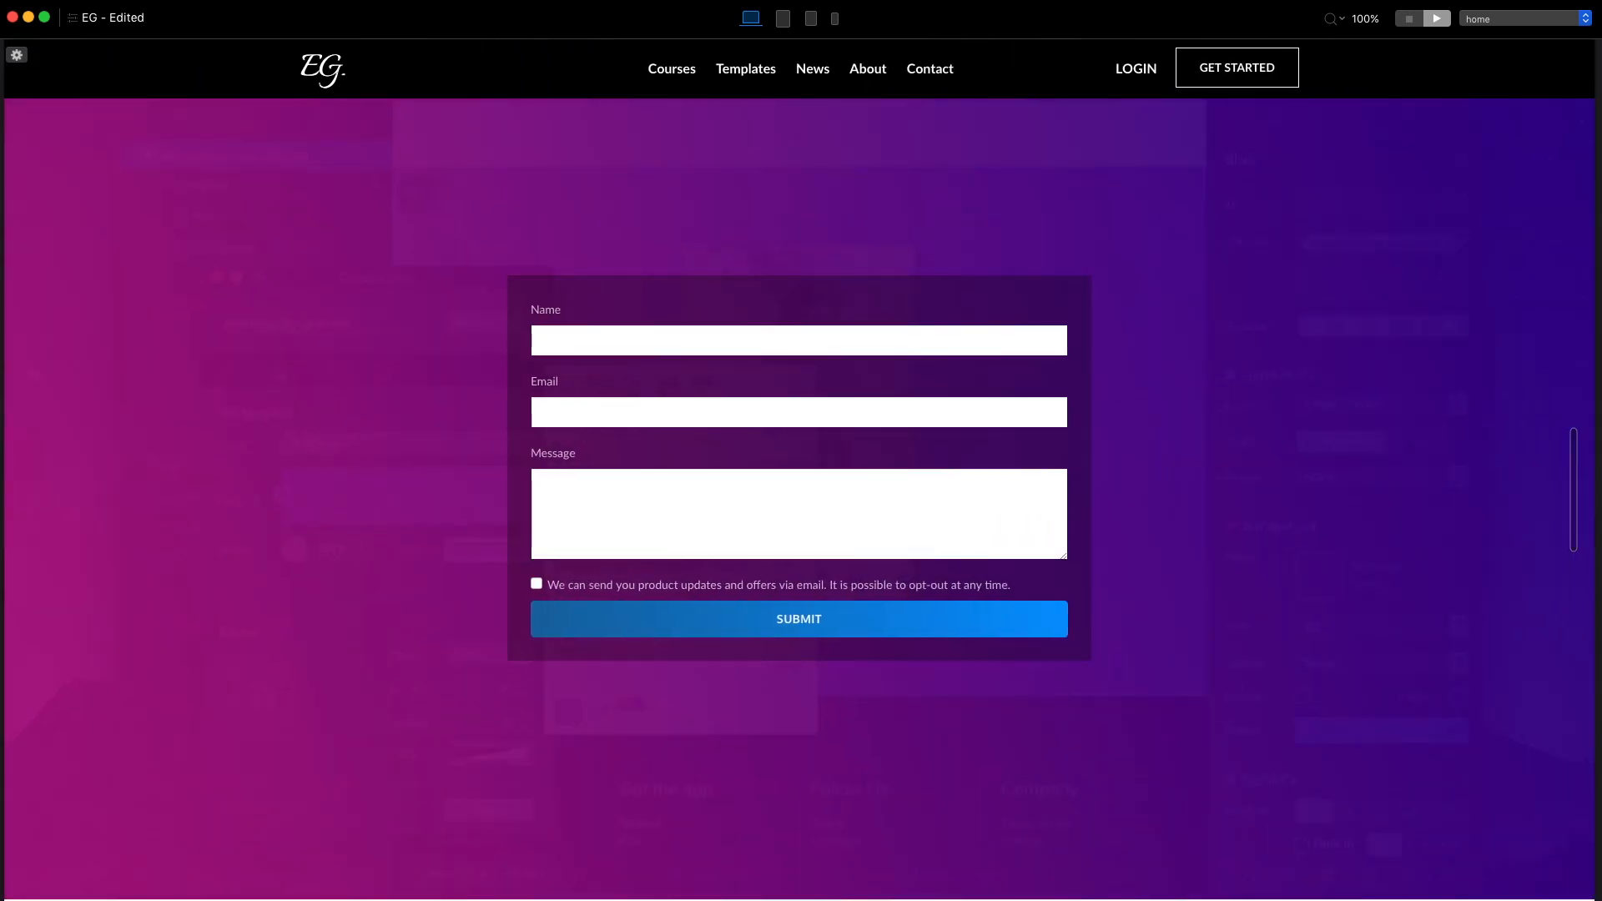
click(1412, 22)
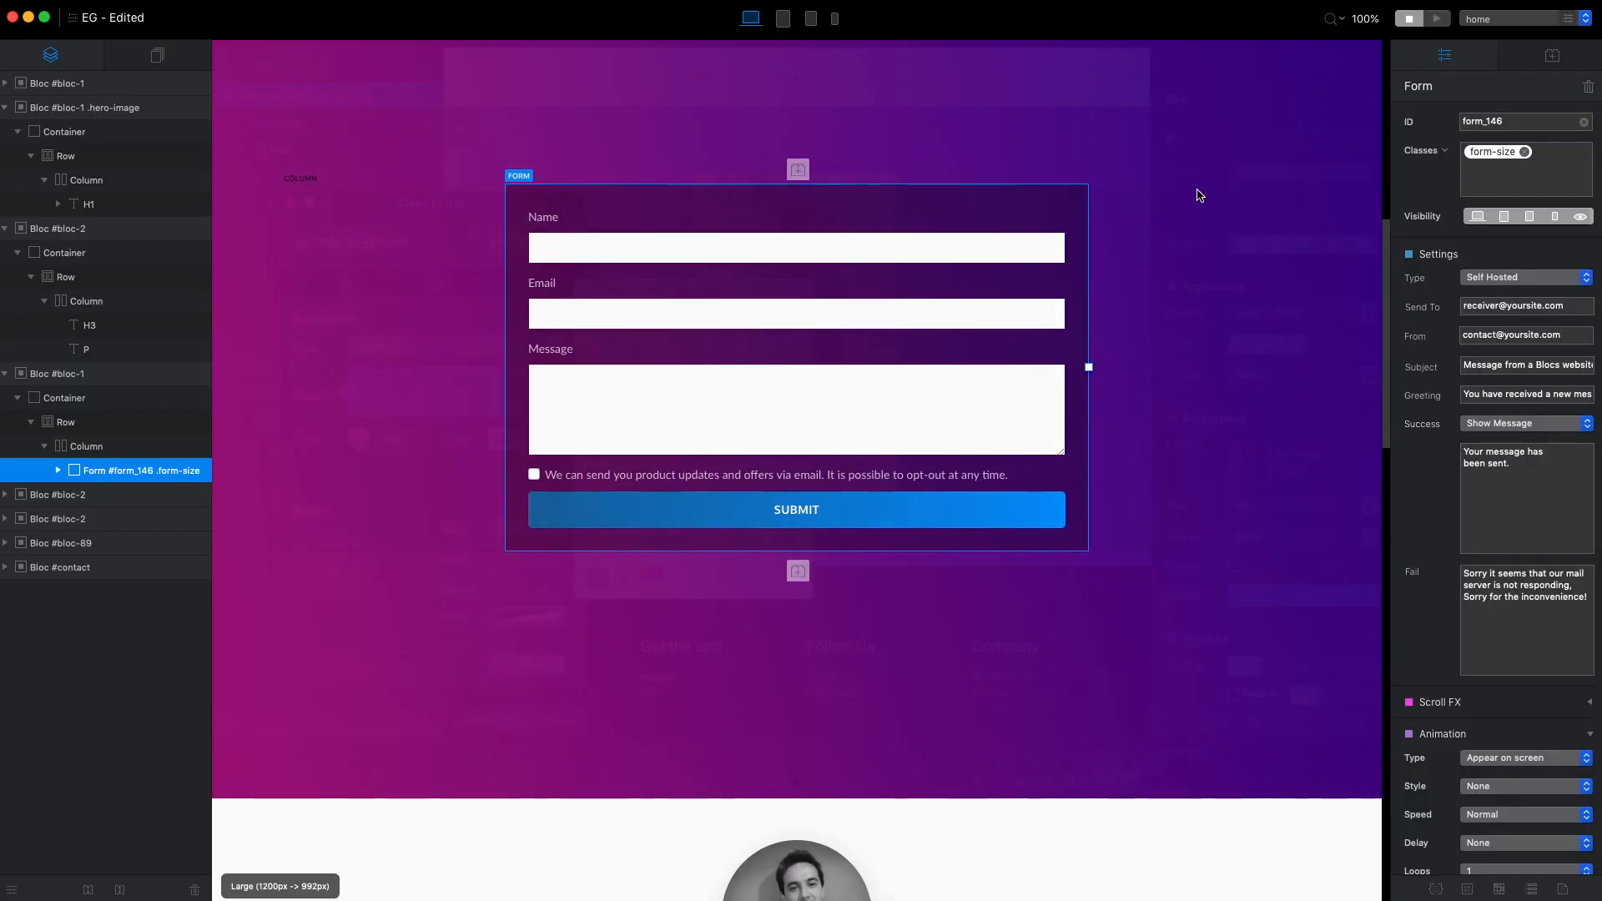
At the small breakpoint, set the form-size class width to 500 px
click(808, 23)
scroll(949, 234, up, 8)
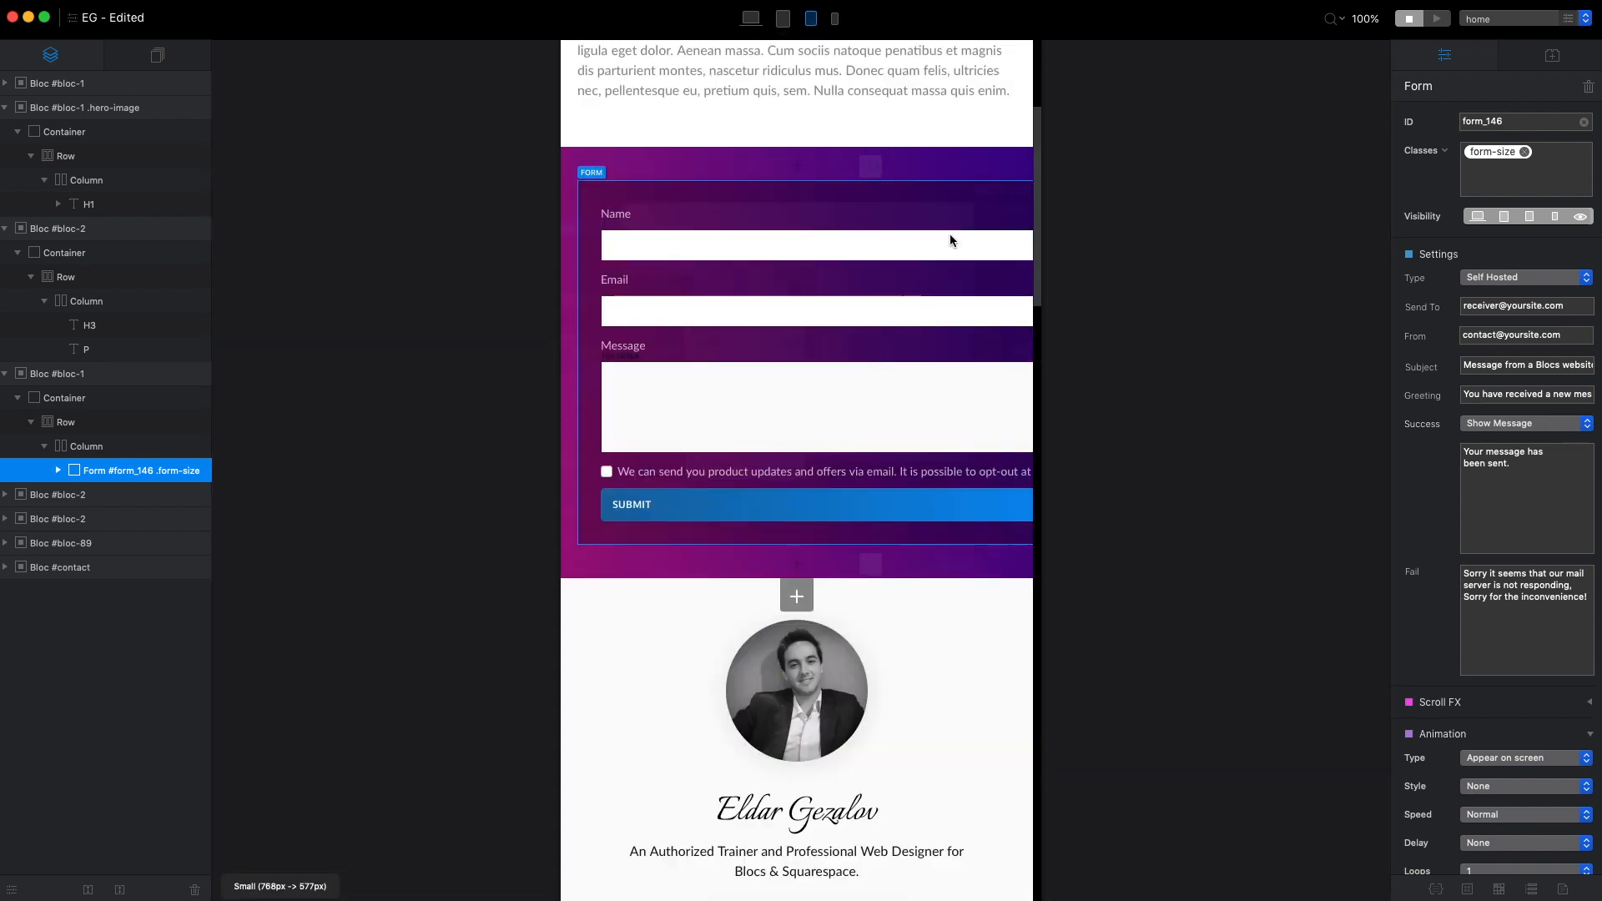
click(1525, 155)
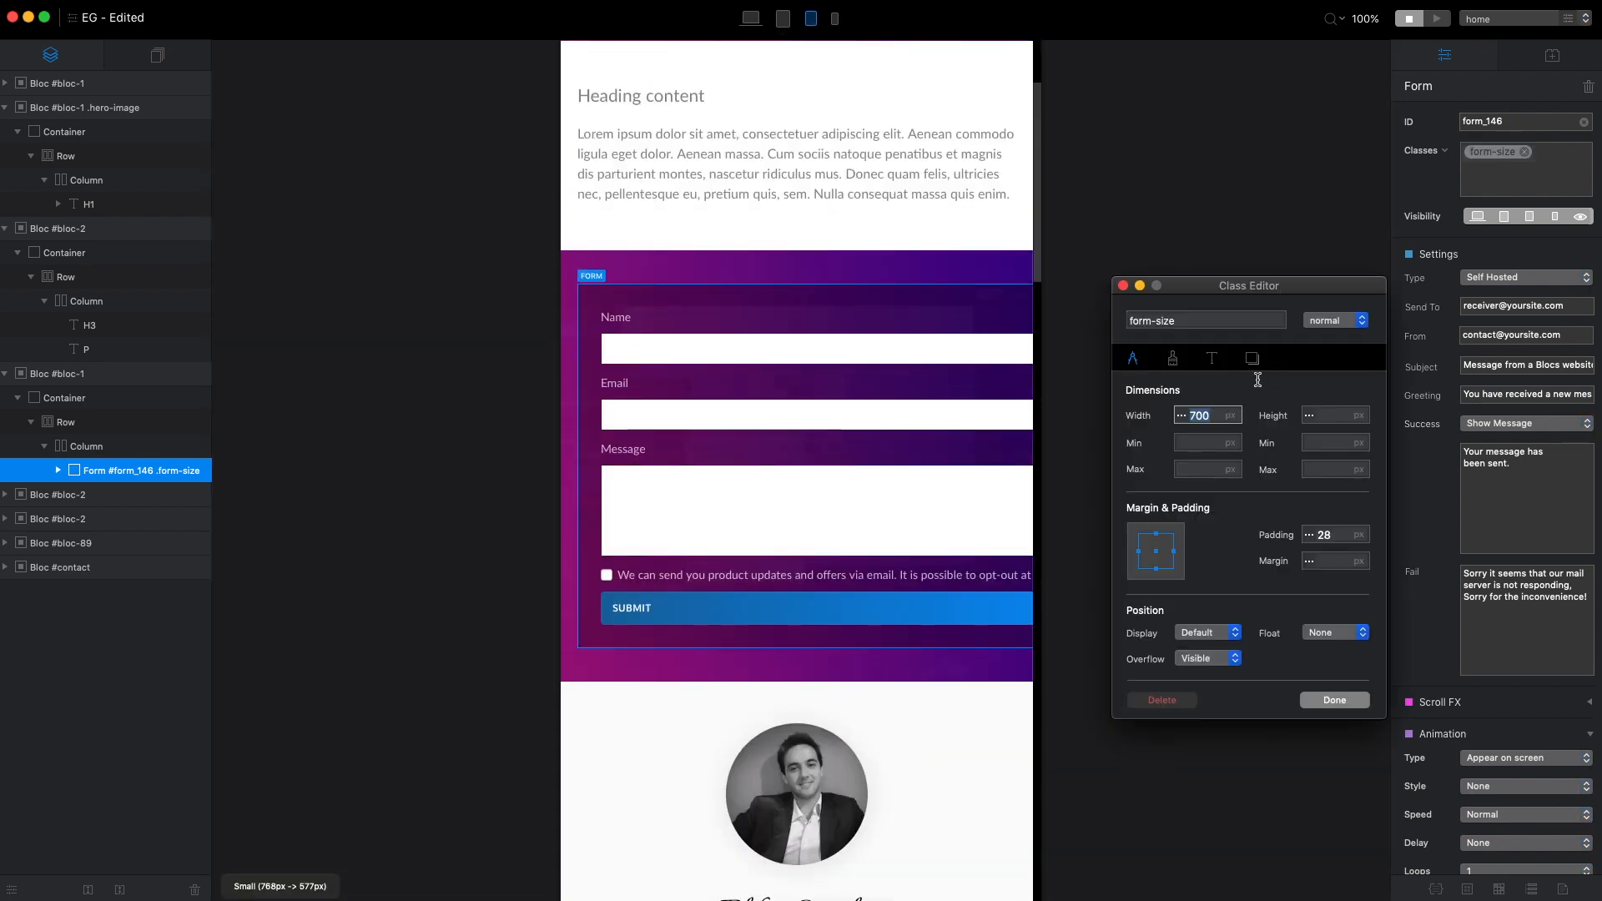
click(1180, 415)
text(500)
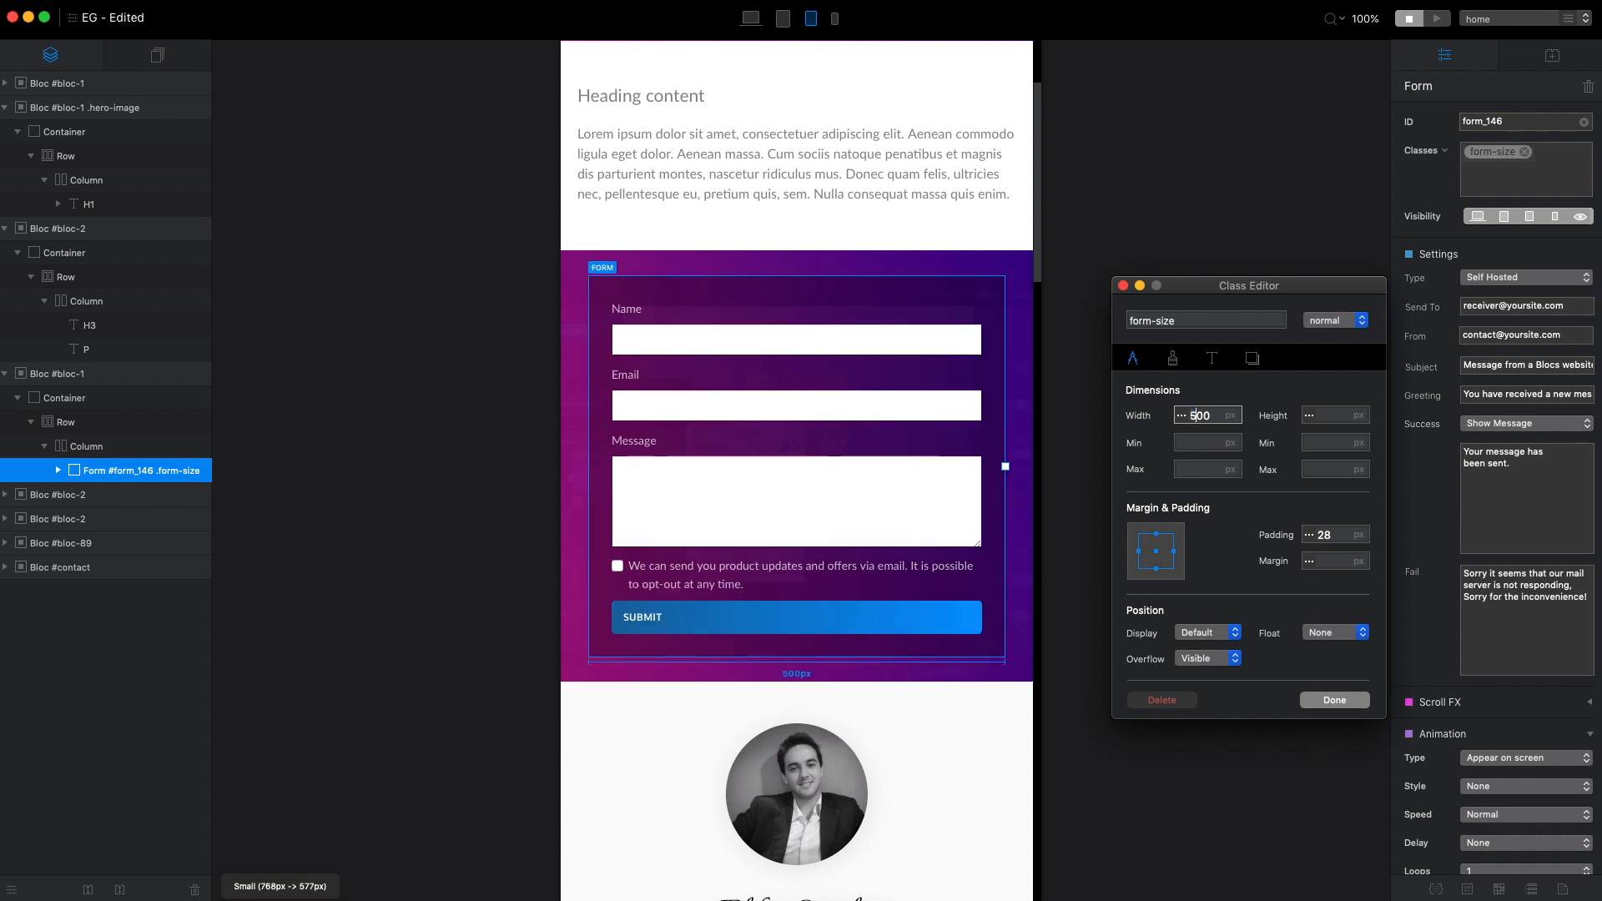
Compare the form's width across the medium, extra small, small and large breakpoints
click(786, 21)
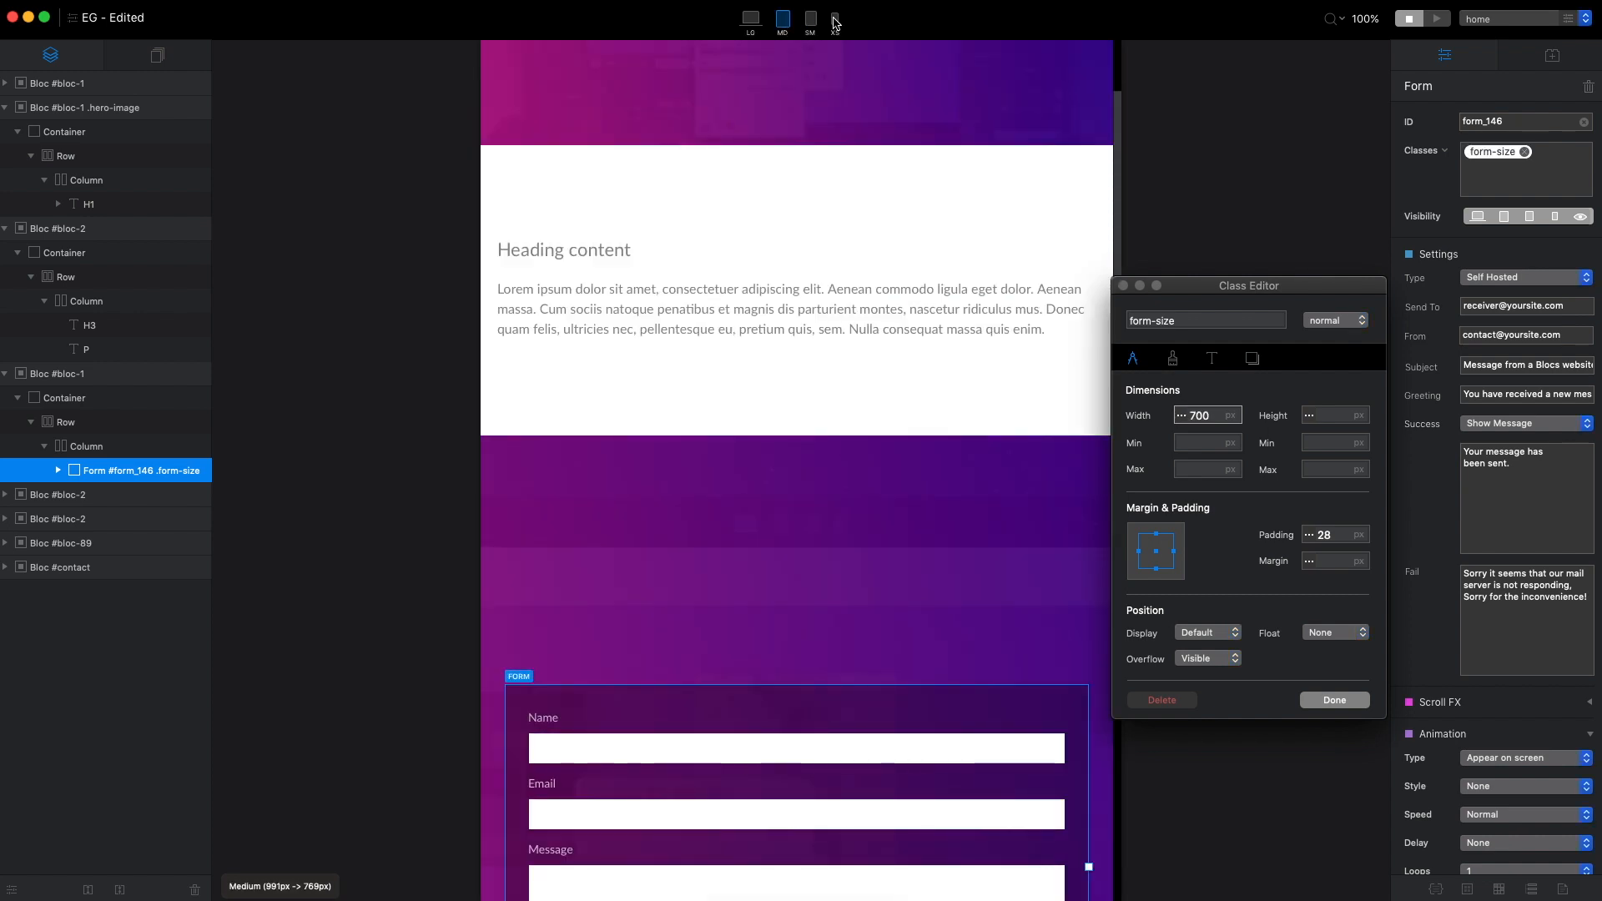
click(835, 20)
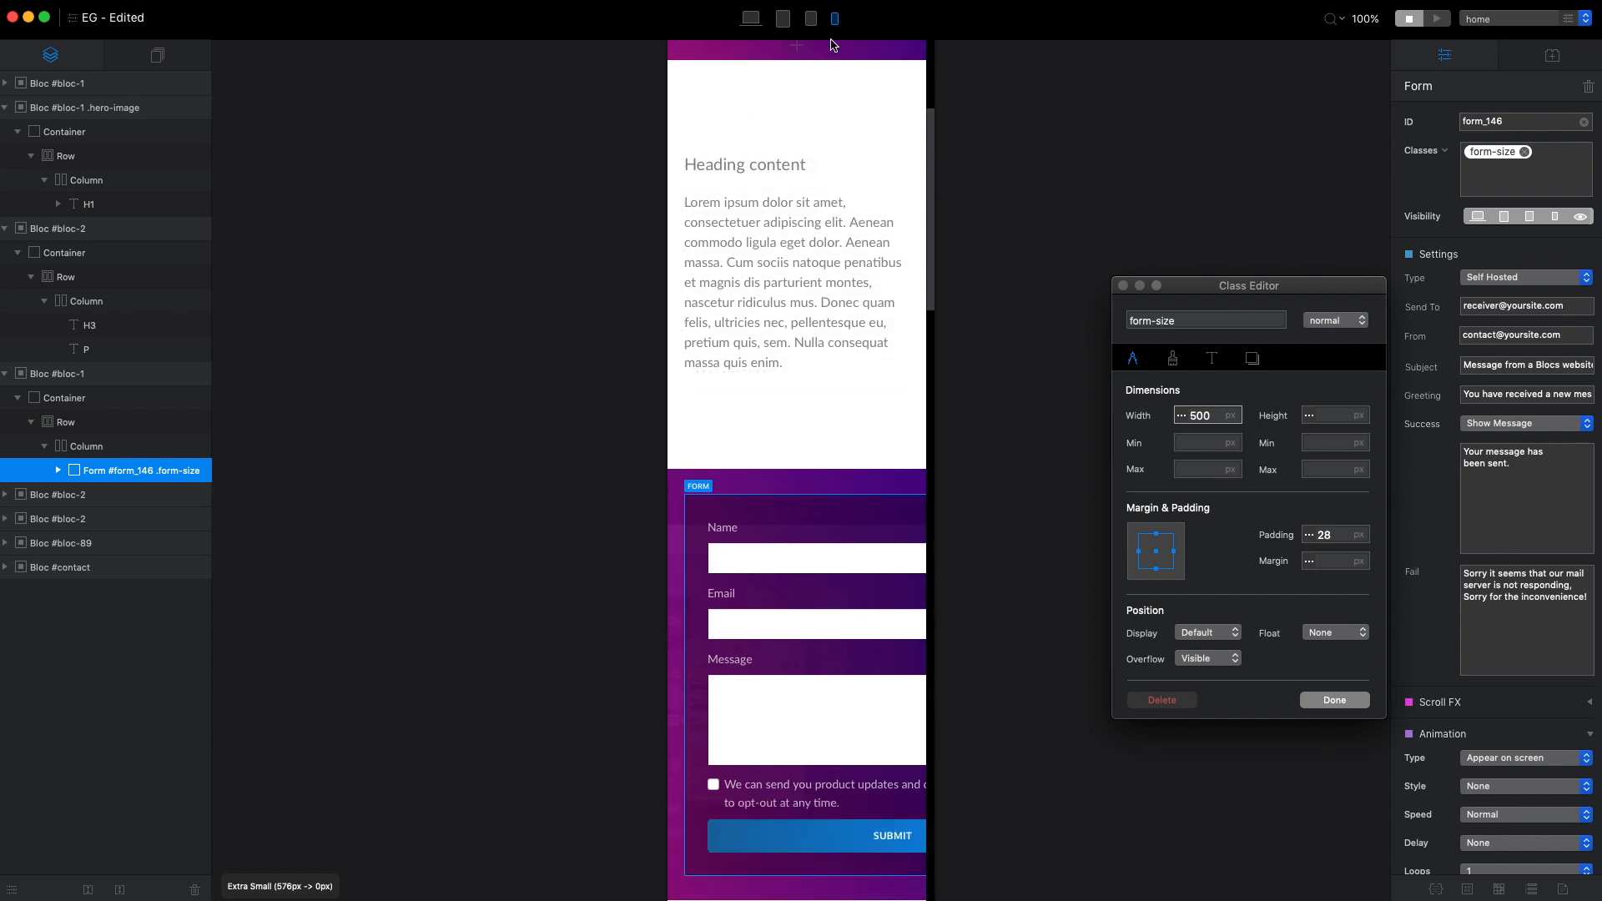
click(811, 18)
click(783, 18)
click(751, 18)
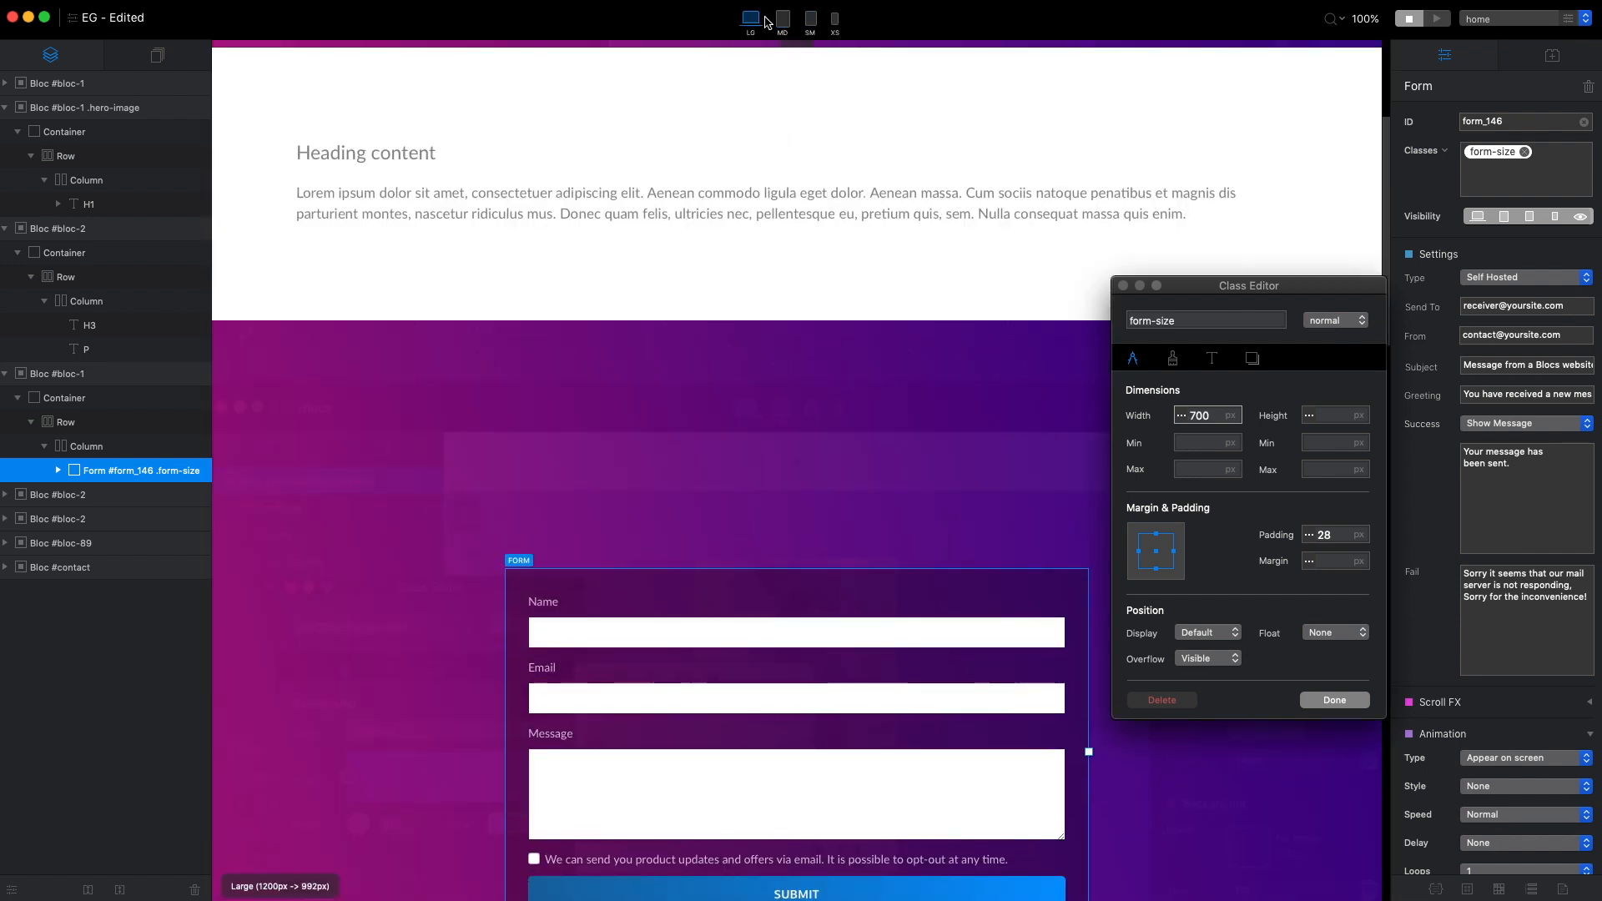
click(809, 20)
click(1202, 422)
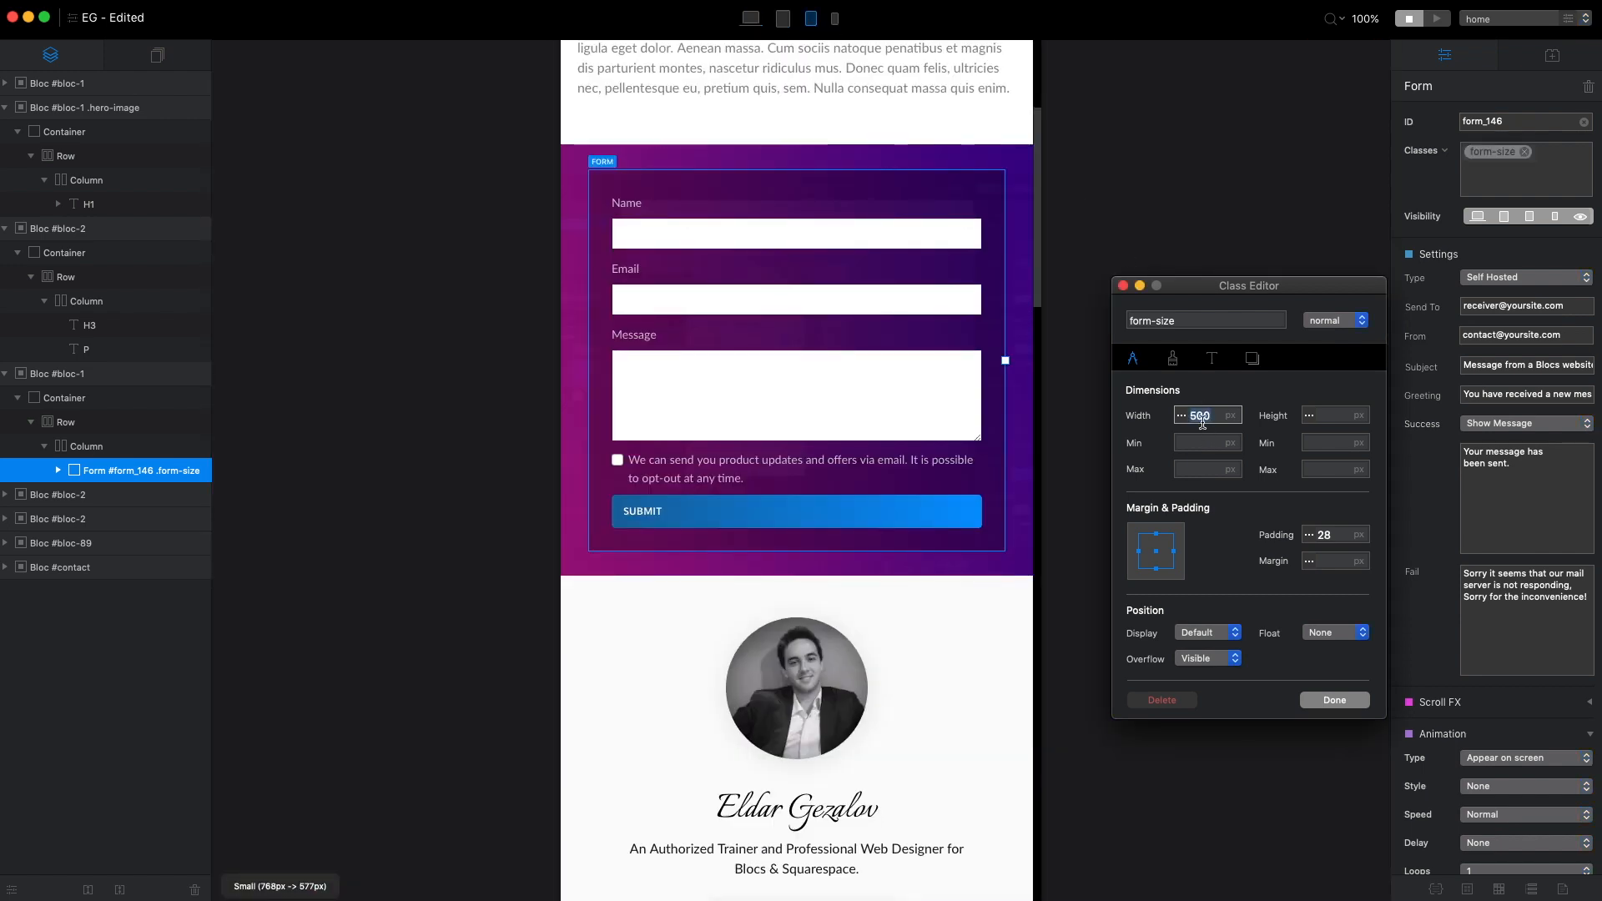
Clear the form-size class width at the large breakpoint and close the class editor
click(751, 18)
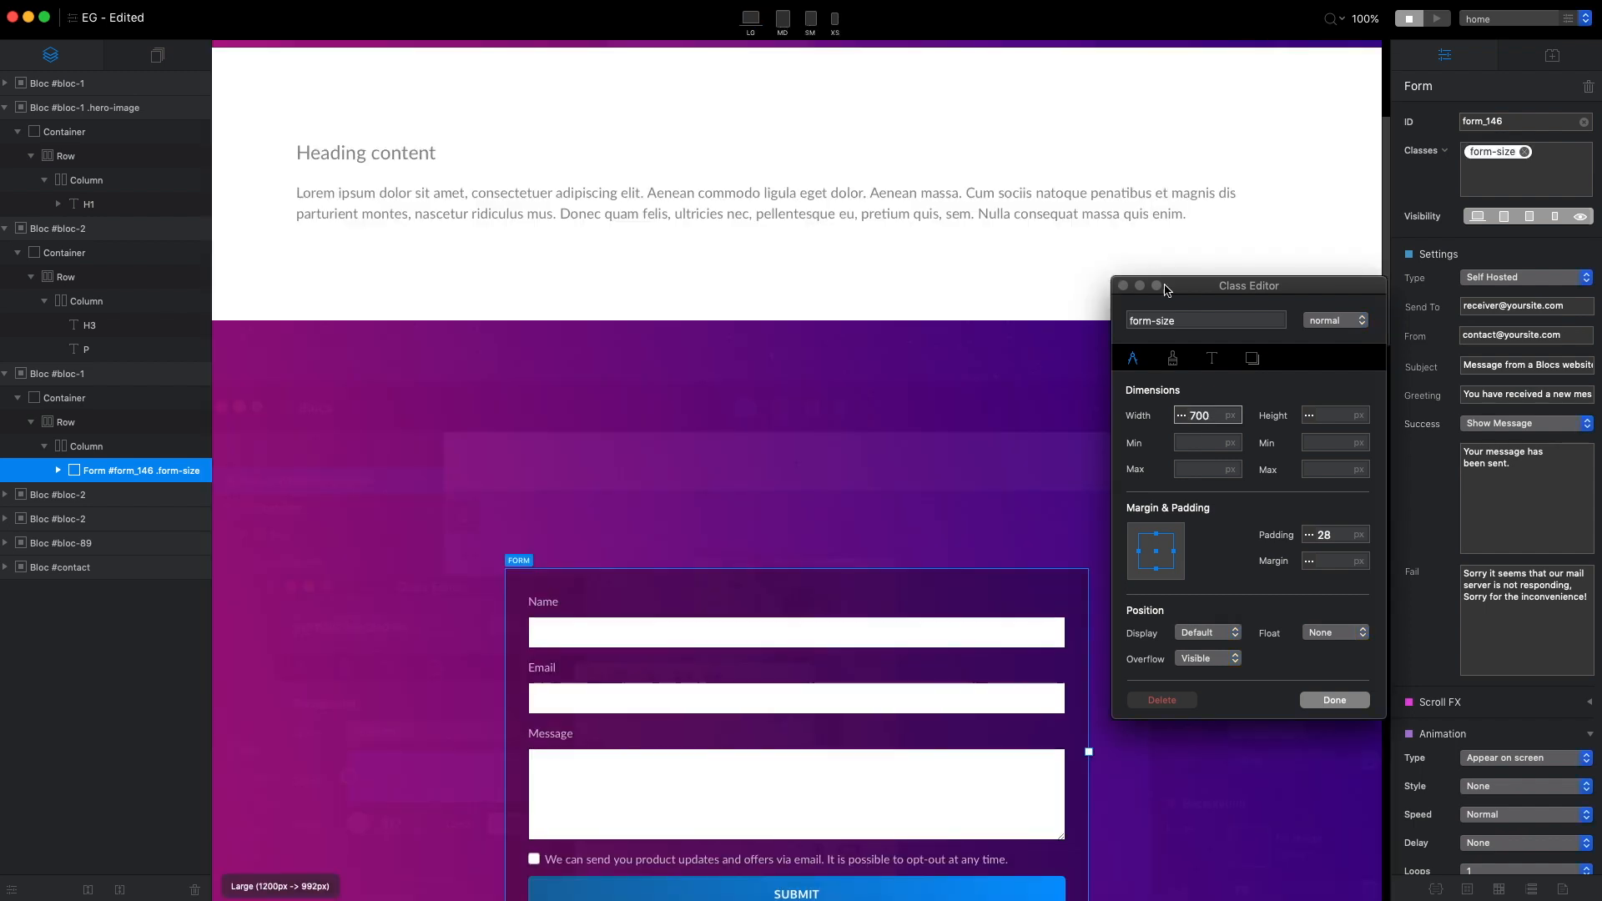
click(1205, 422)
key(BackSpace)
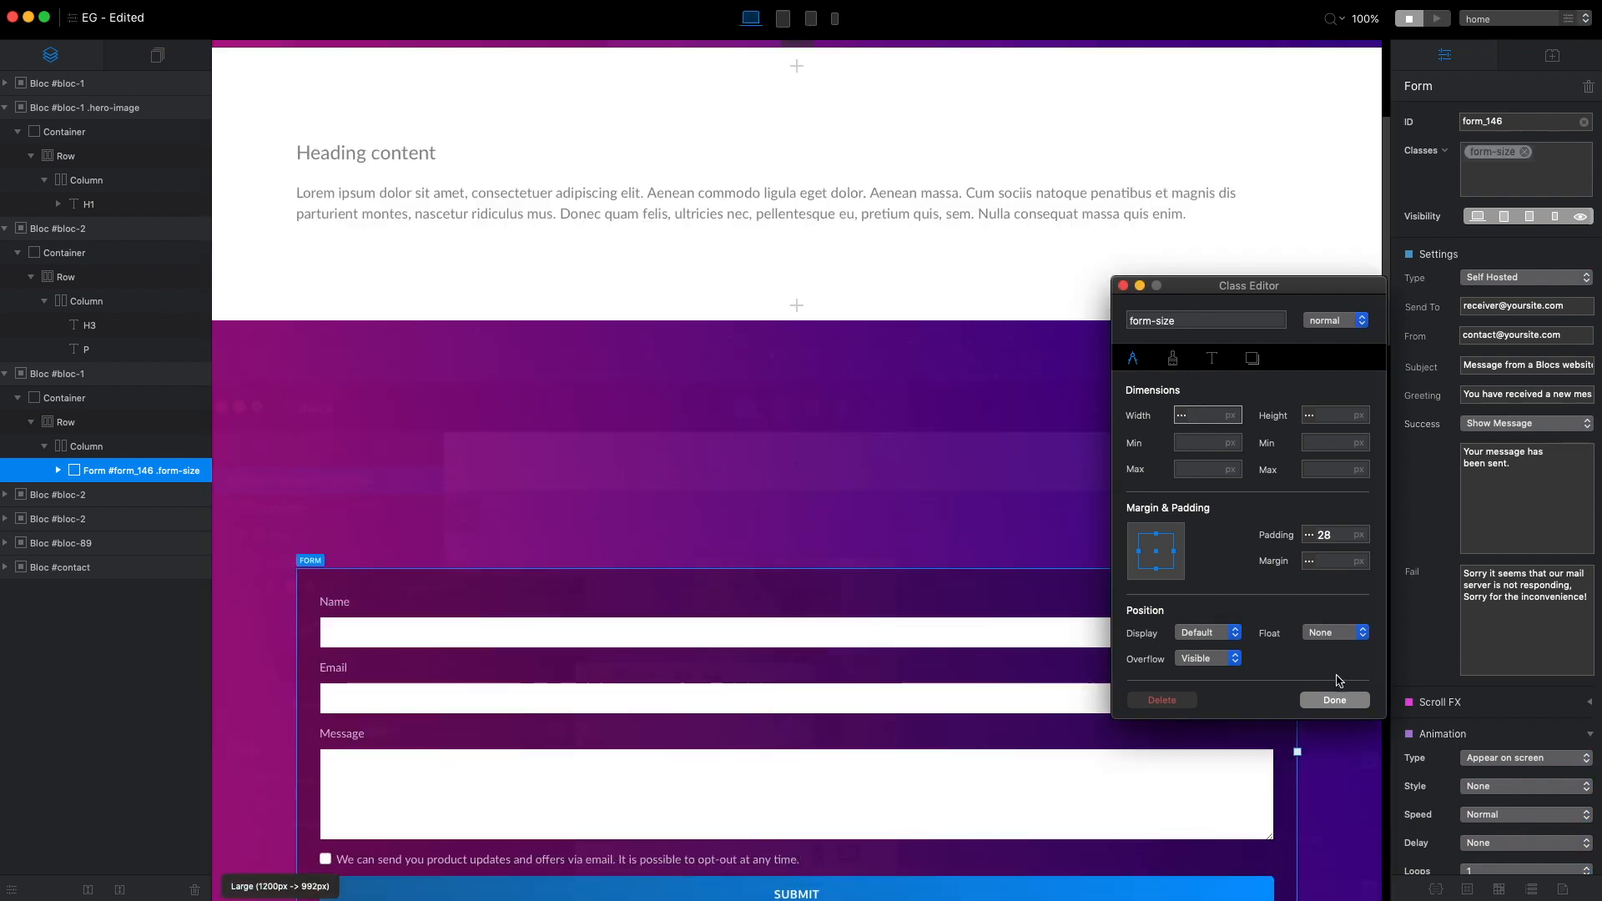
click(1335, 700)
Set the form-size class width to 90% at the large breakpoint and save the class
scroll(1346, 694, down, 3)
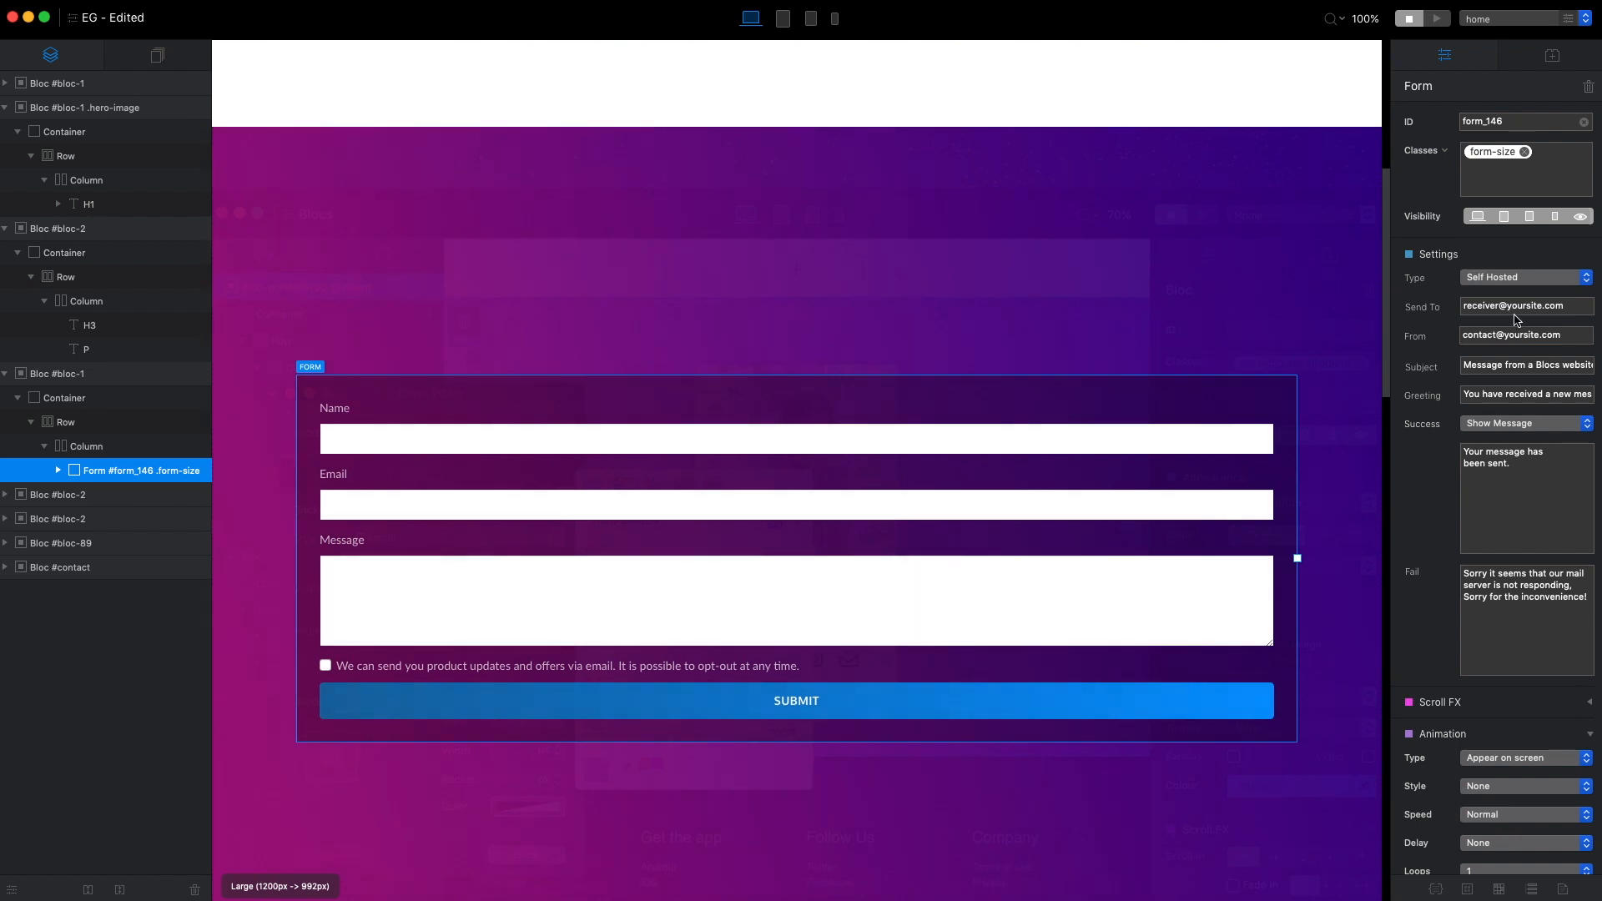
click(1495, 152)
click(1239, 419)
click(1241, 428)
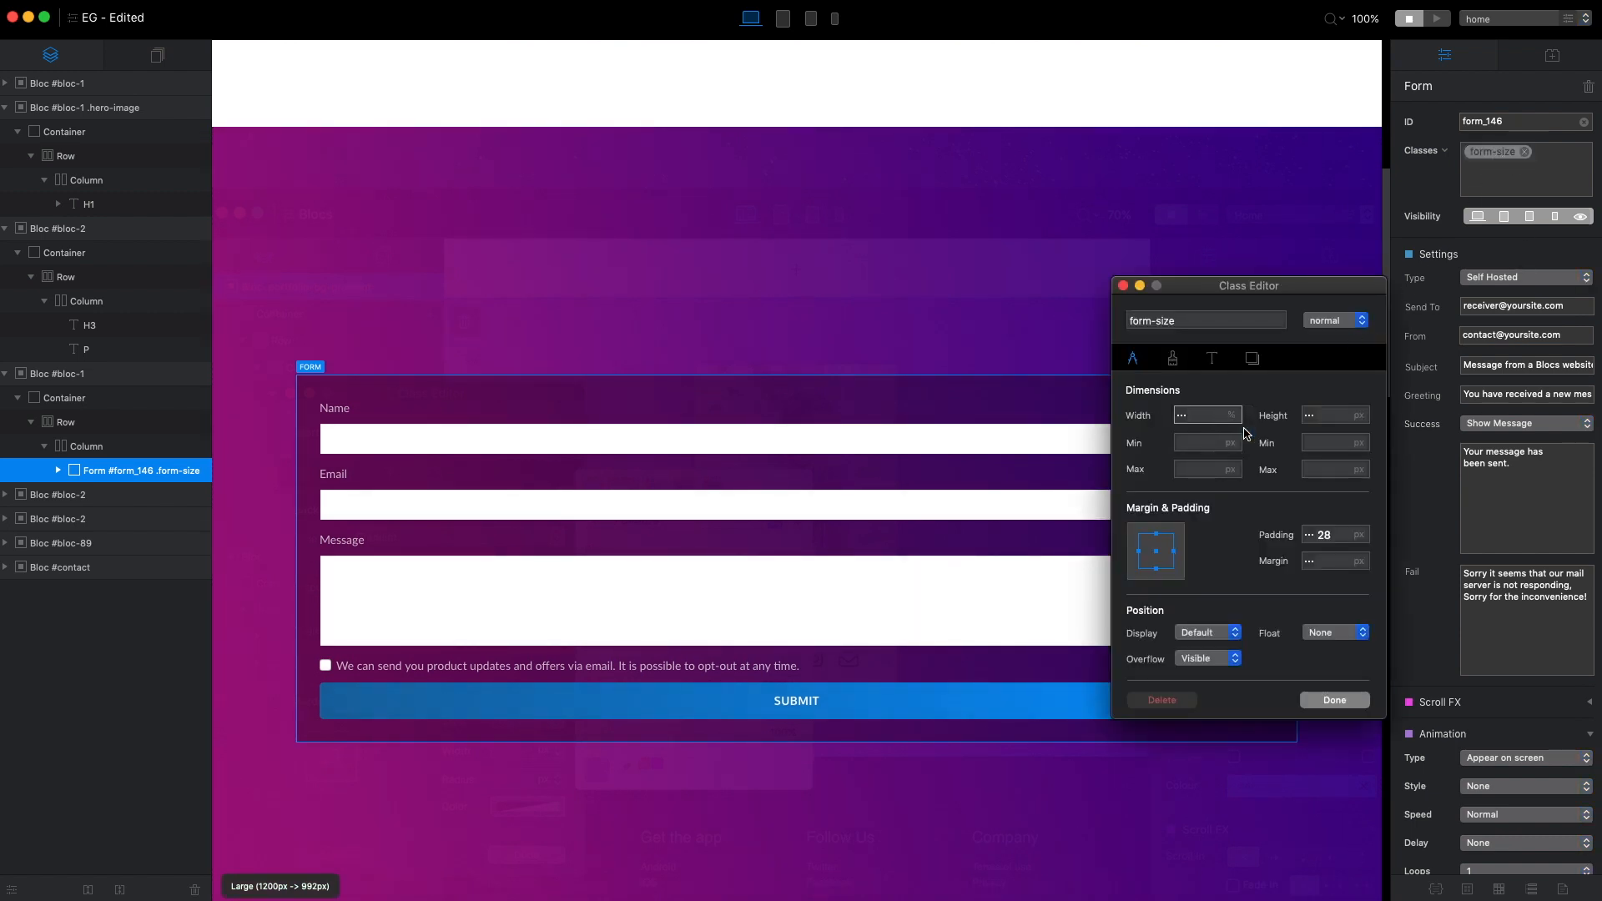
text(90)
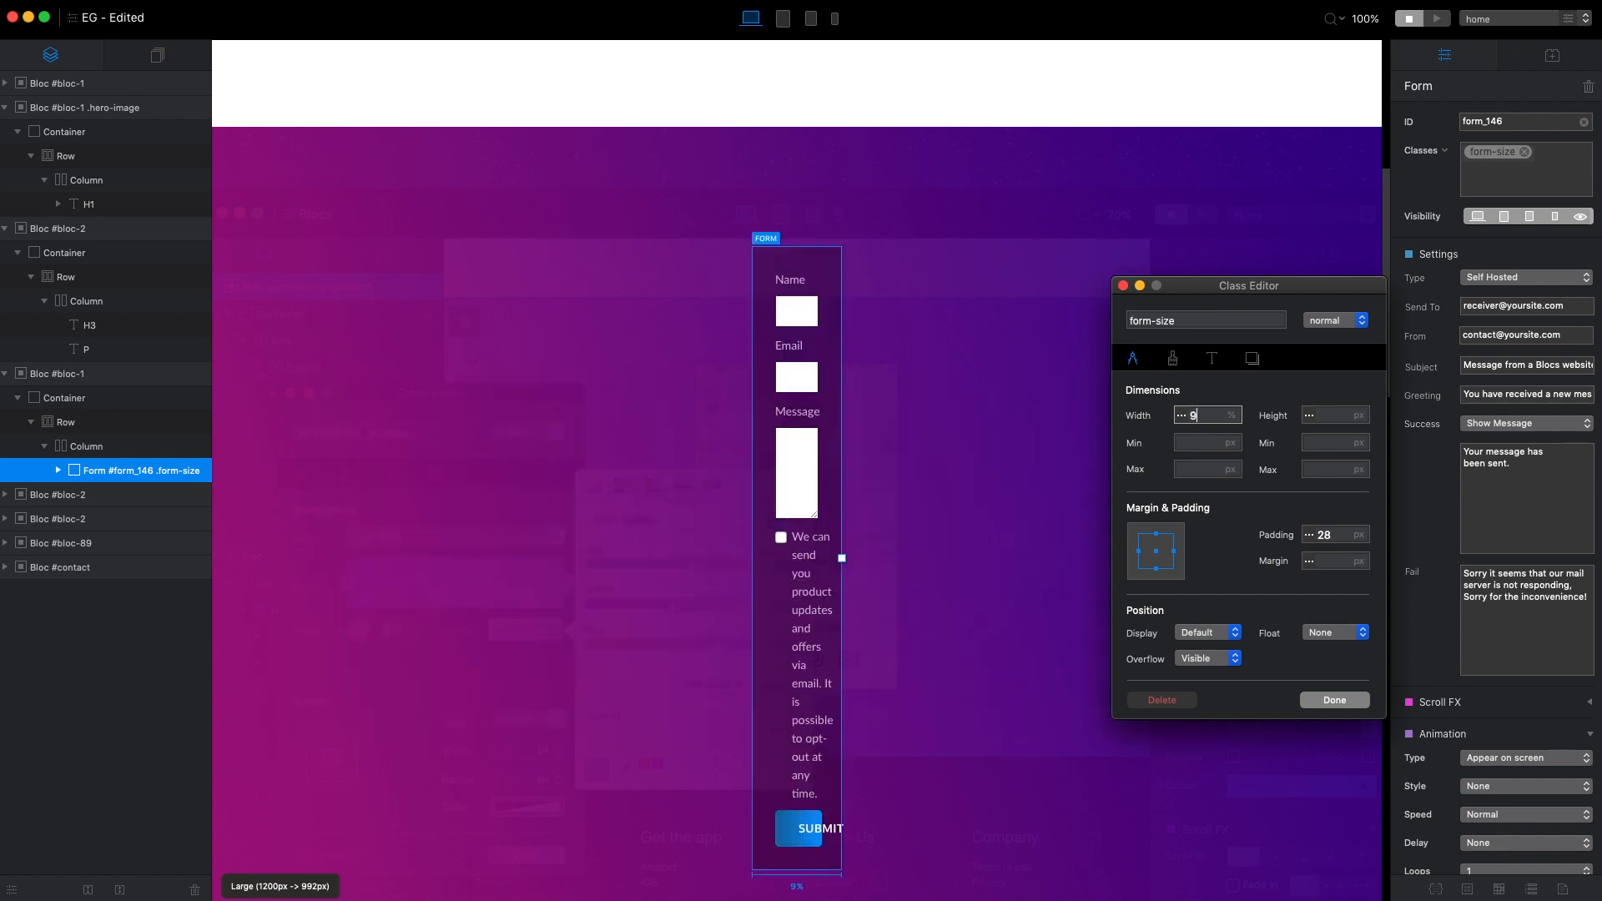
click(1335, 700)
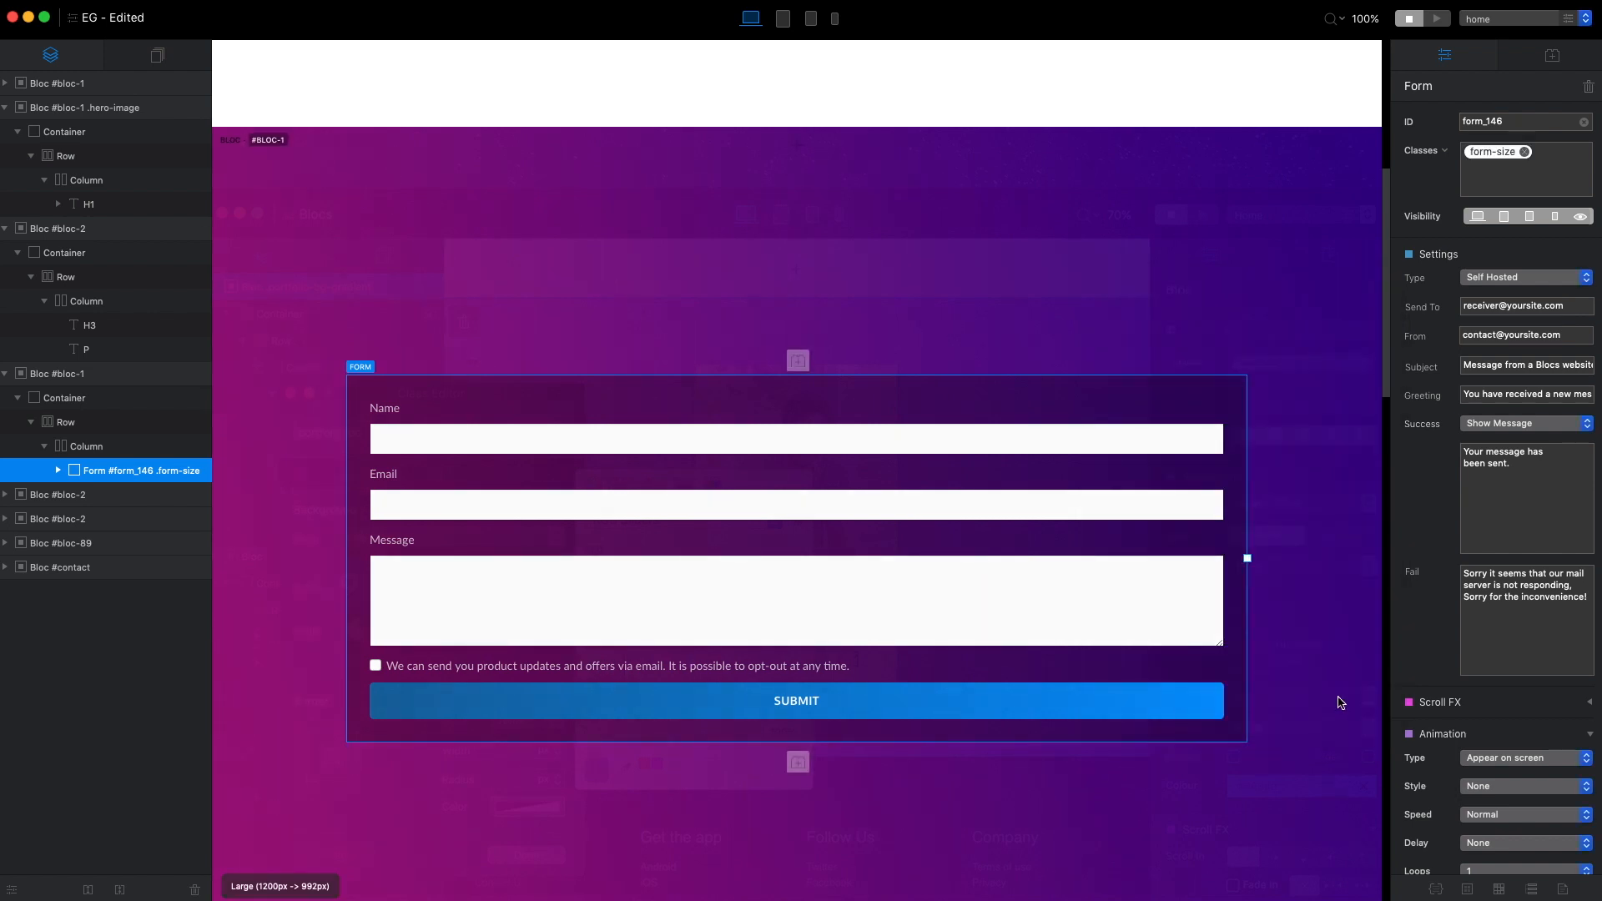
Check the form against its column at every breakpoint, and review the form-size class settings at the large one
click(782, 20)
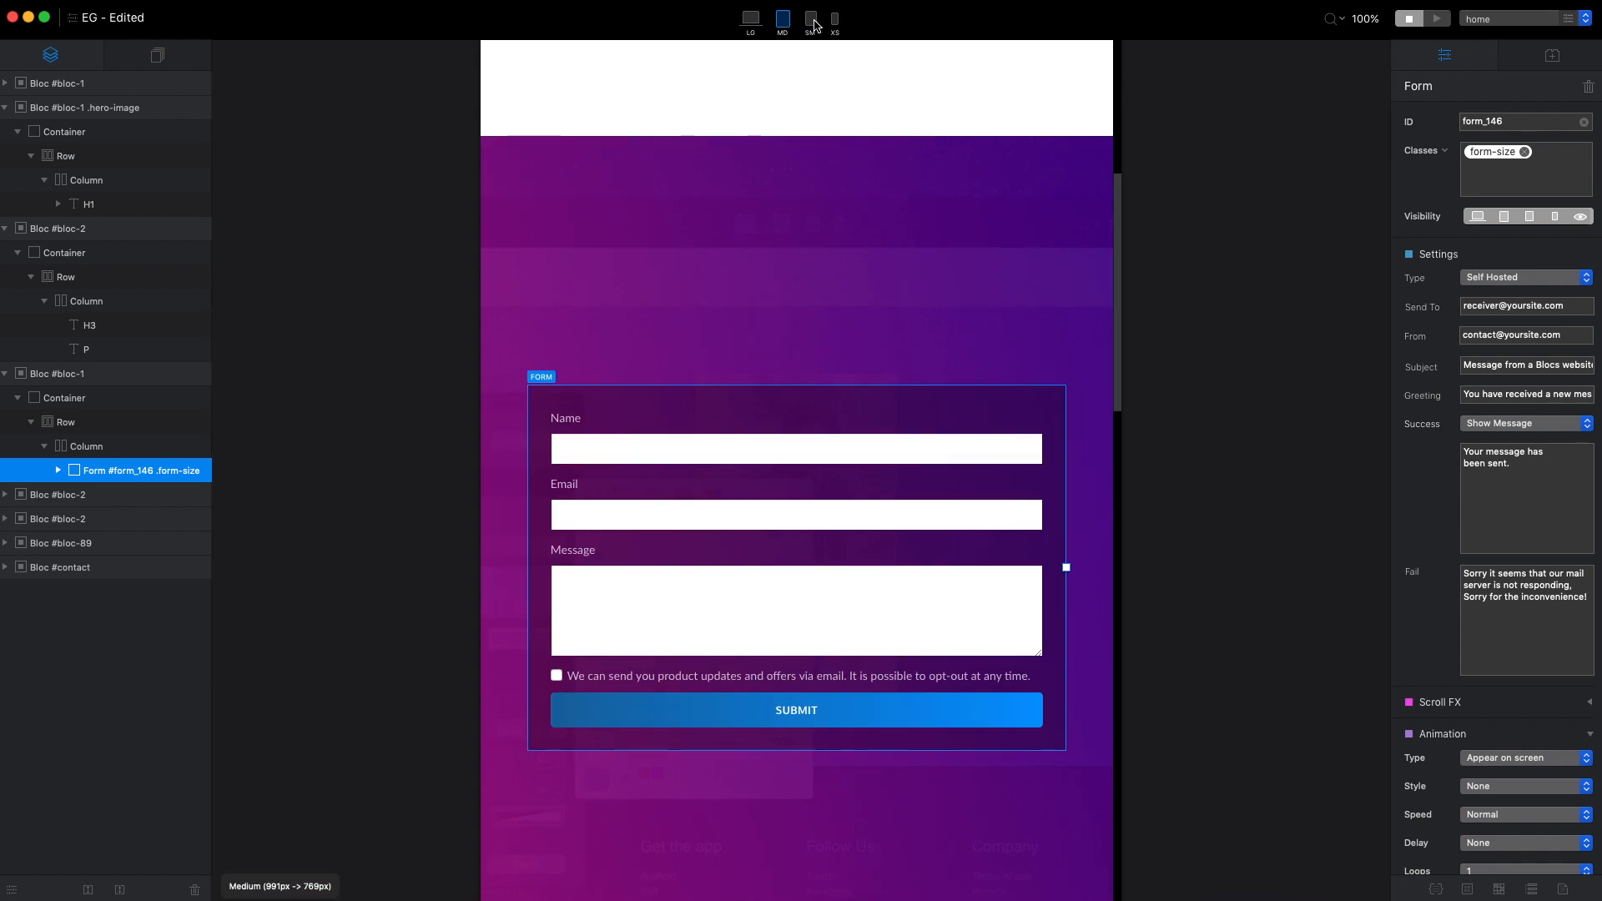
click(811, 20)
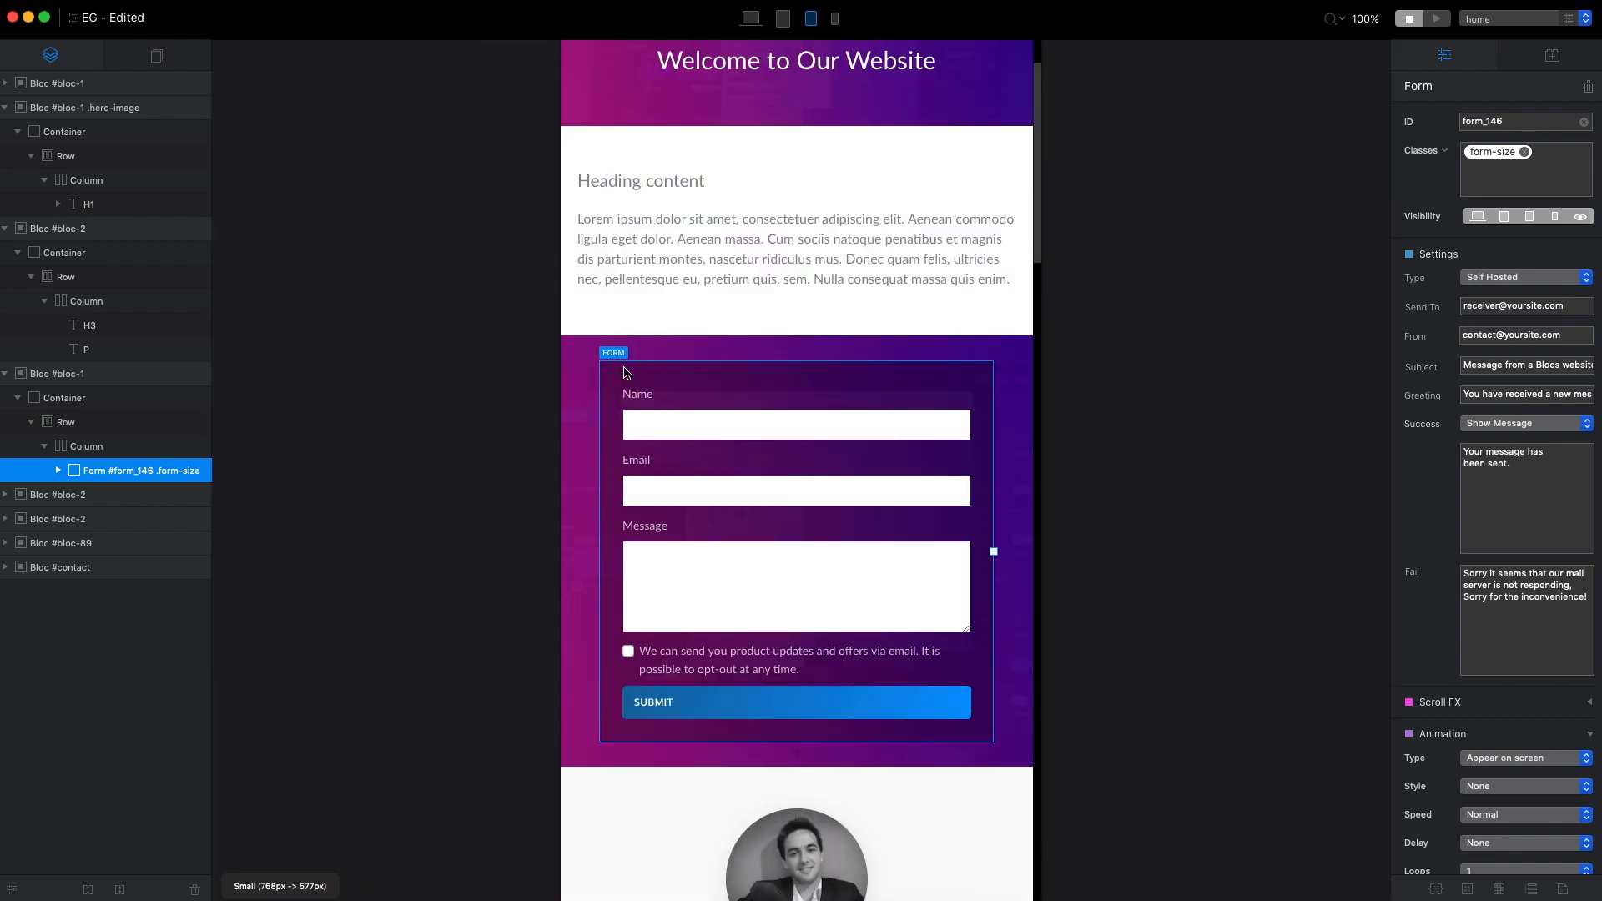
click(580, 394)
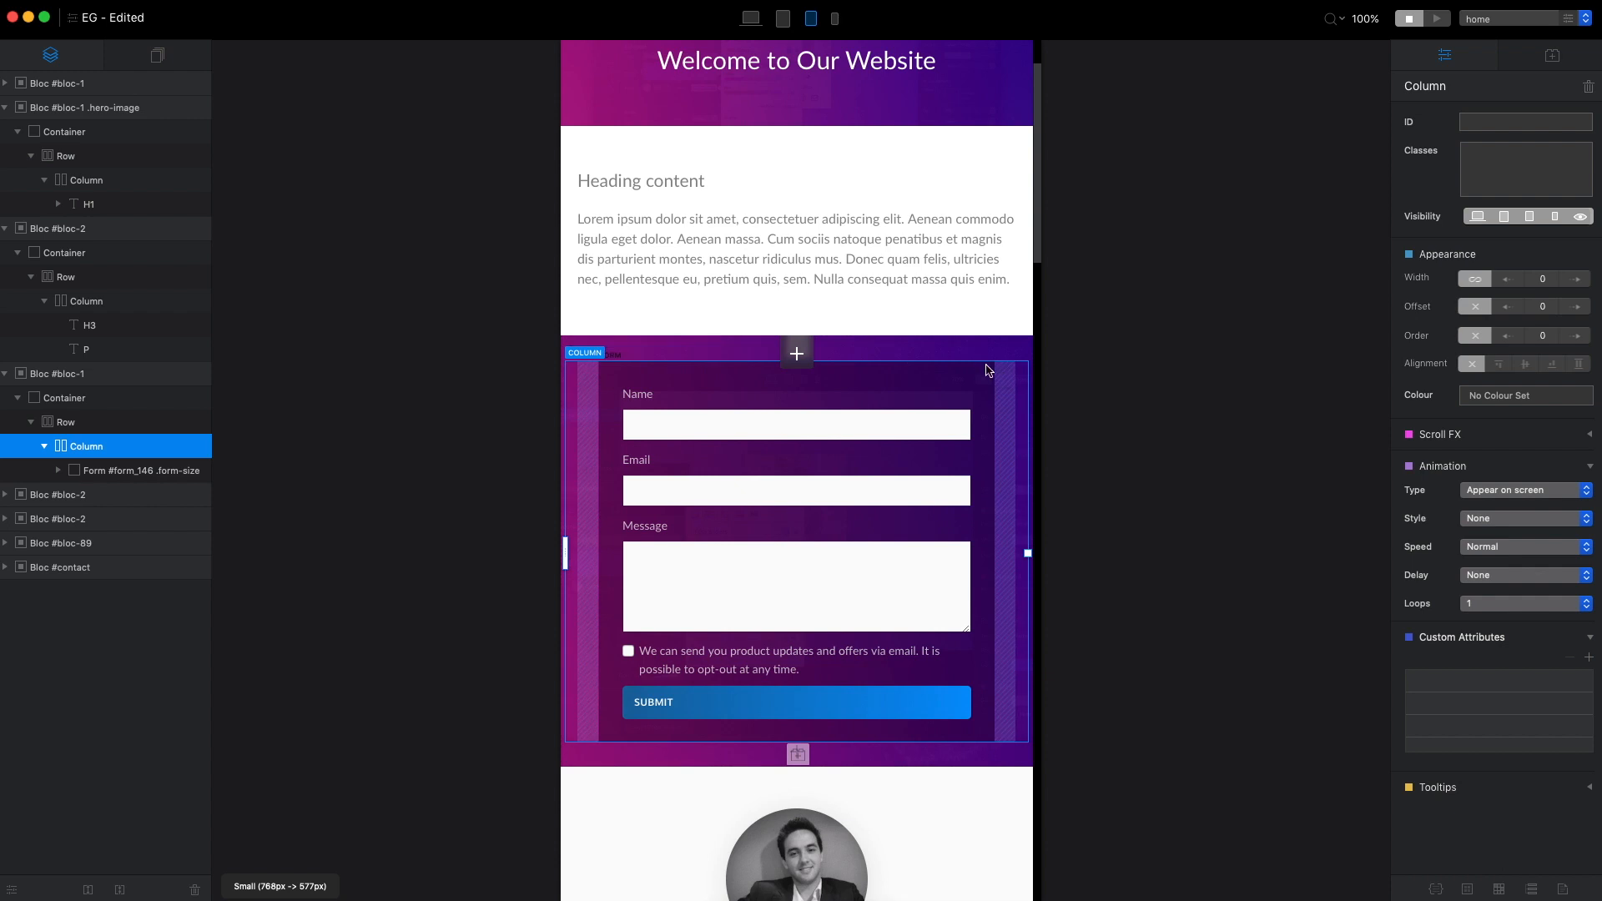
click(835, 20)
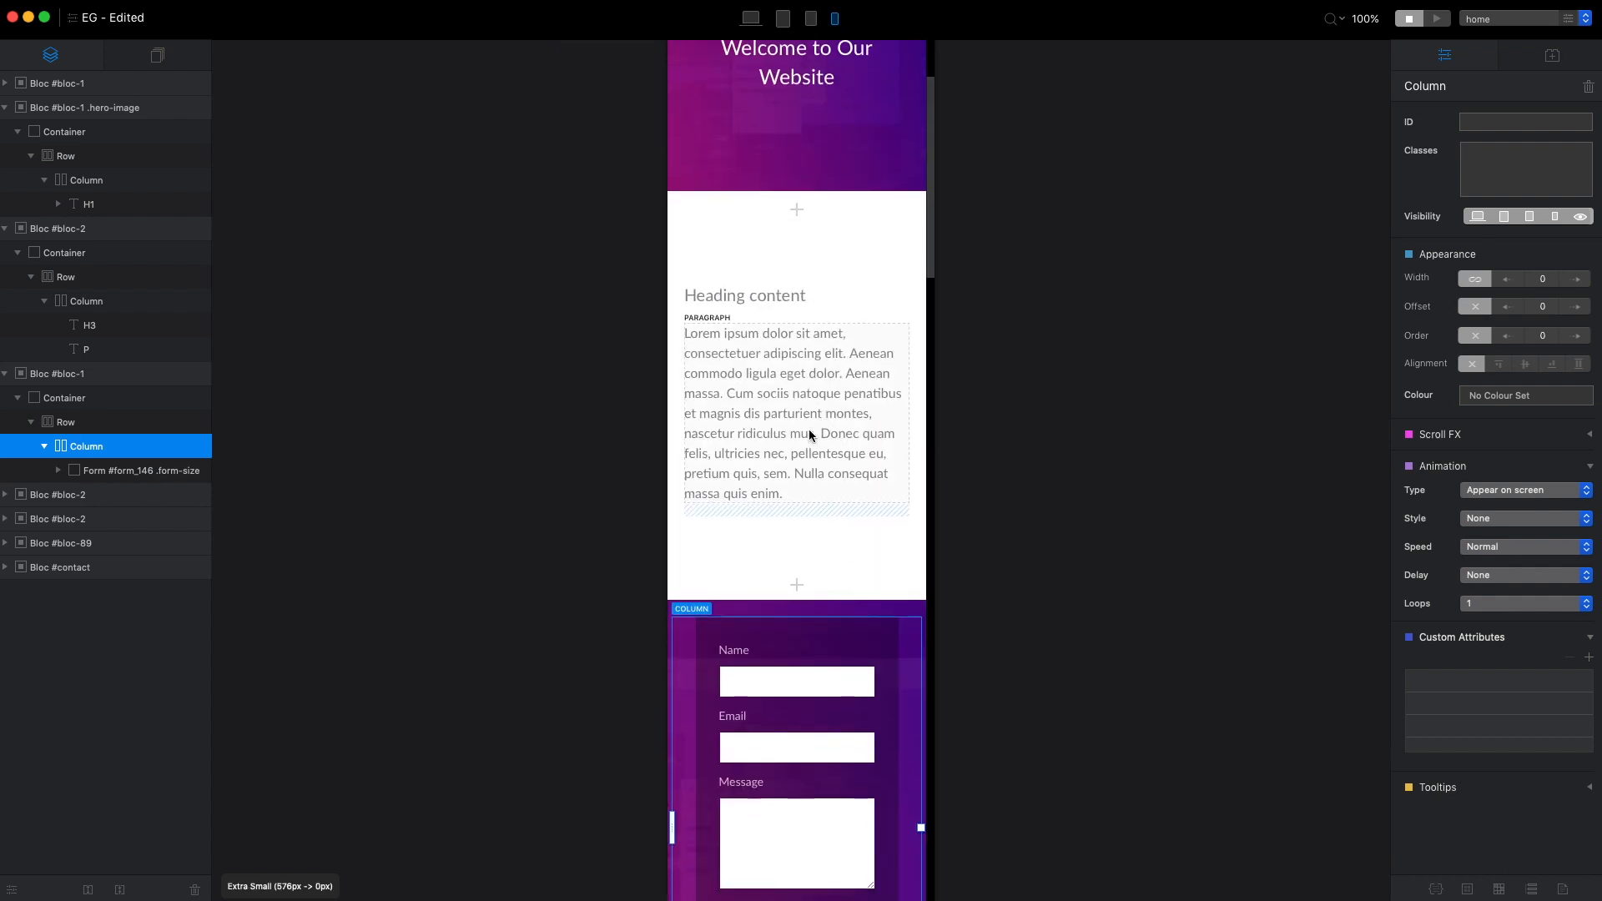
click(782, 18)
click(750, 19)
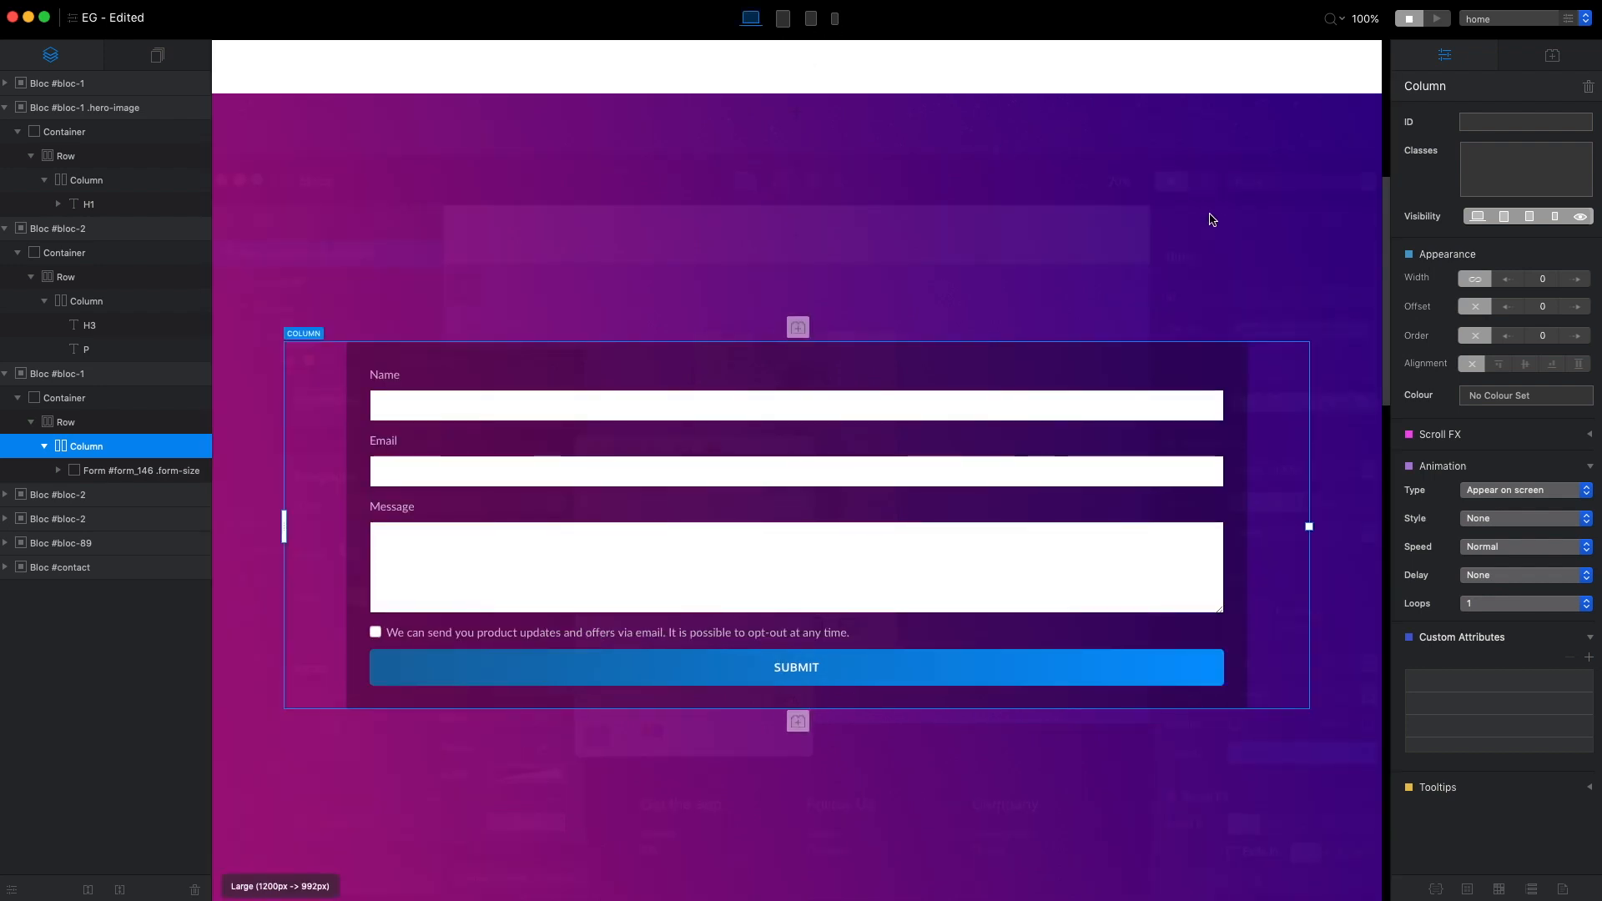
click(1243, 371)
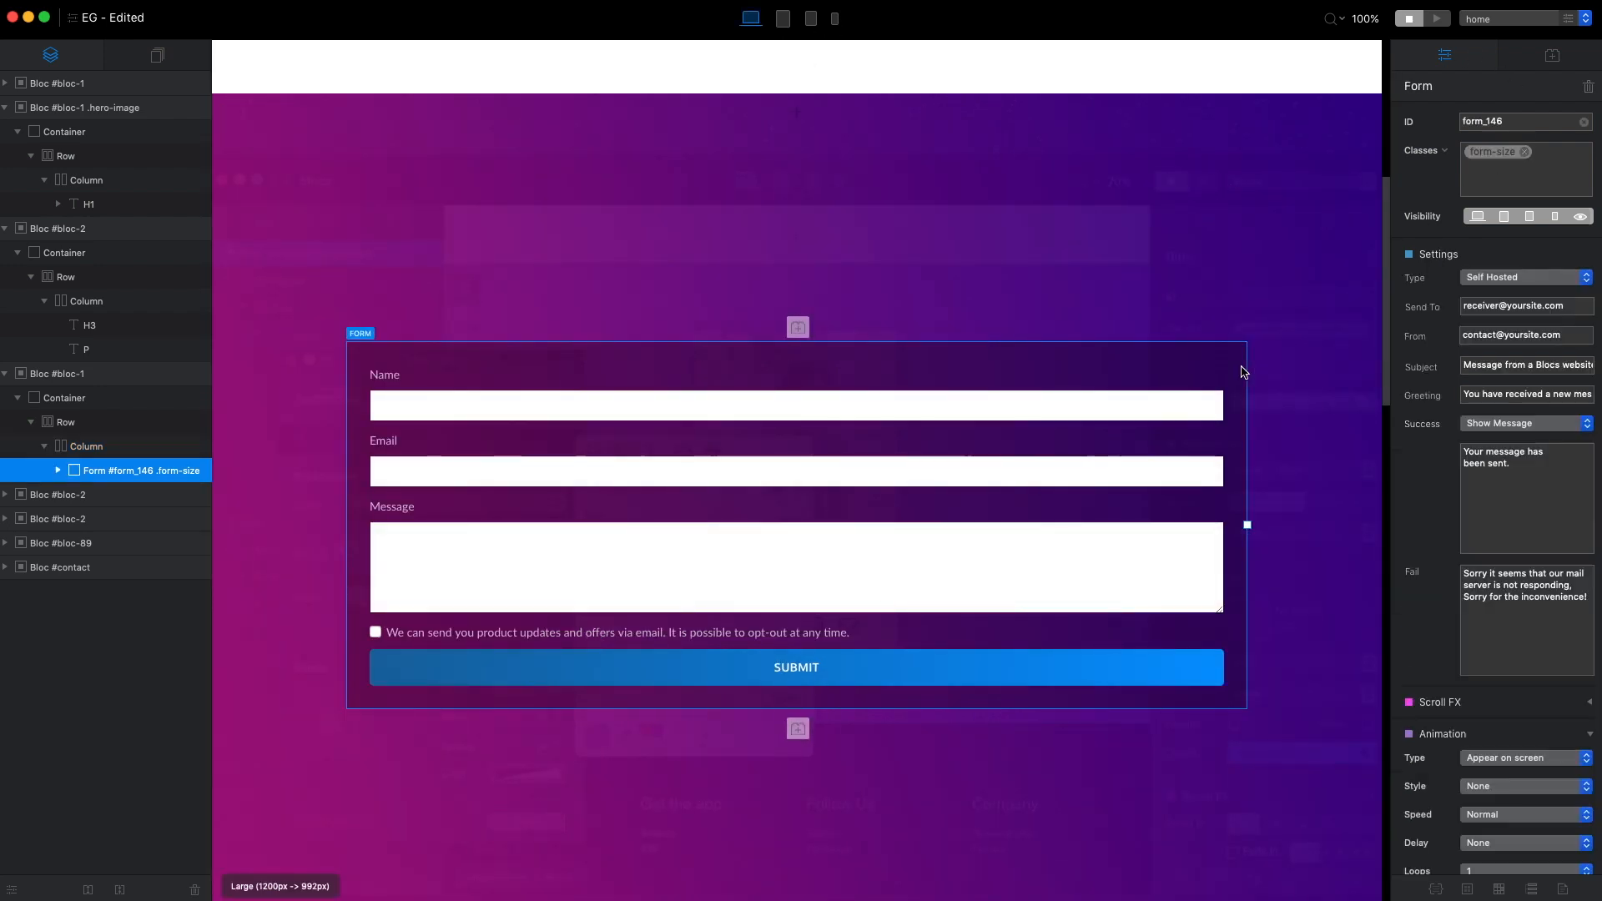
click(1491, 151)
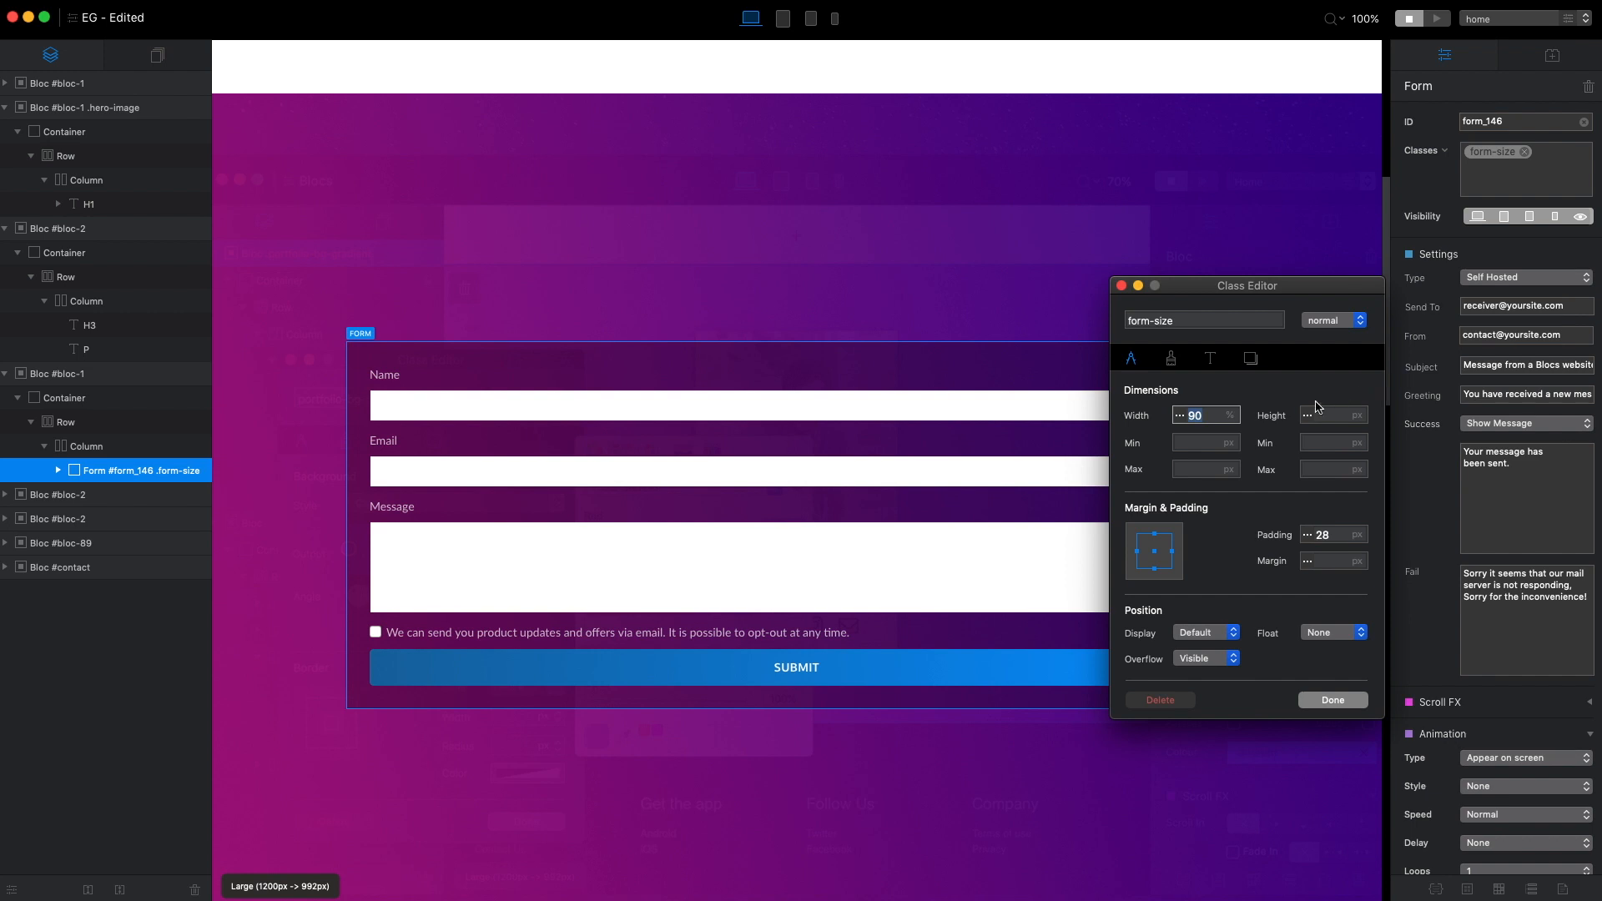
click(1340, 700)
Open the hero bloc's hero-image class and set its height to 50 vh
scroll(1260, 501, up, 6)
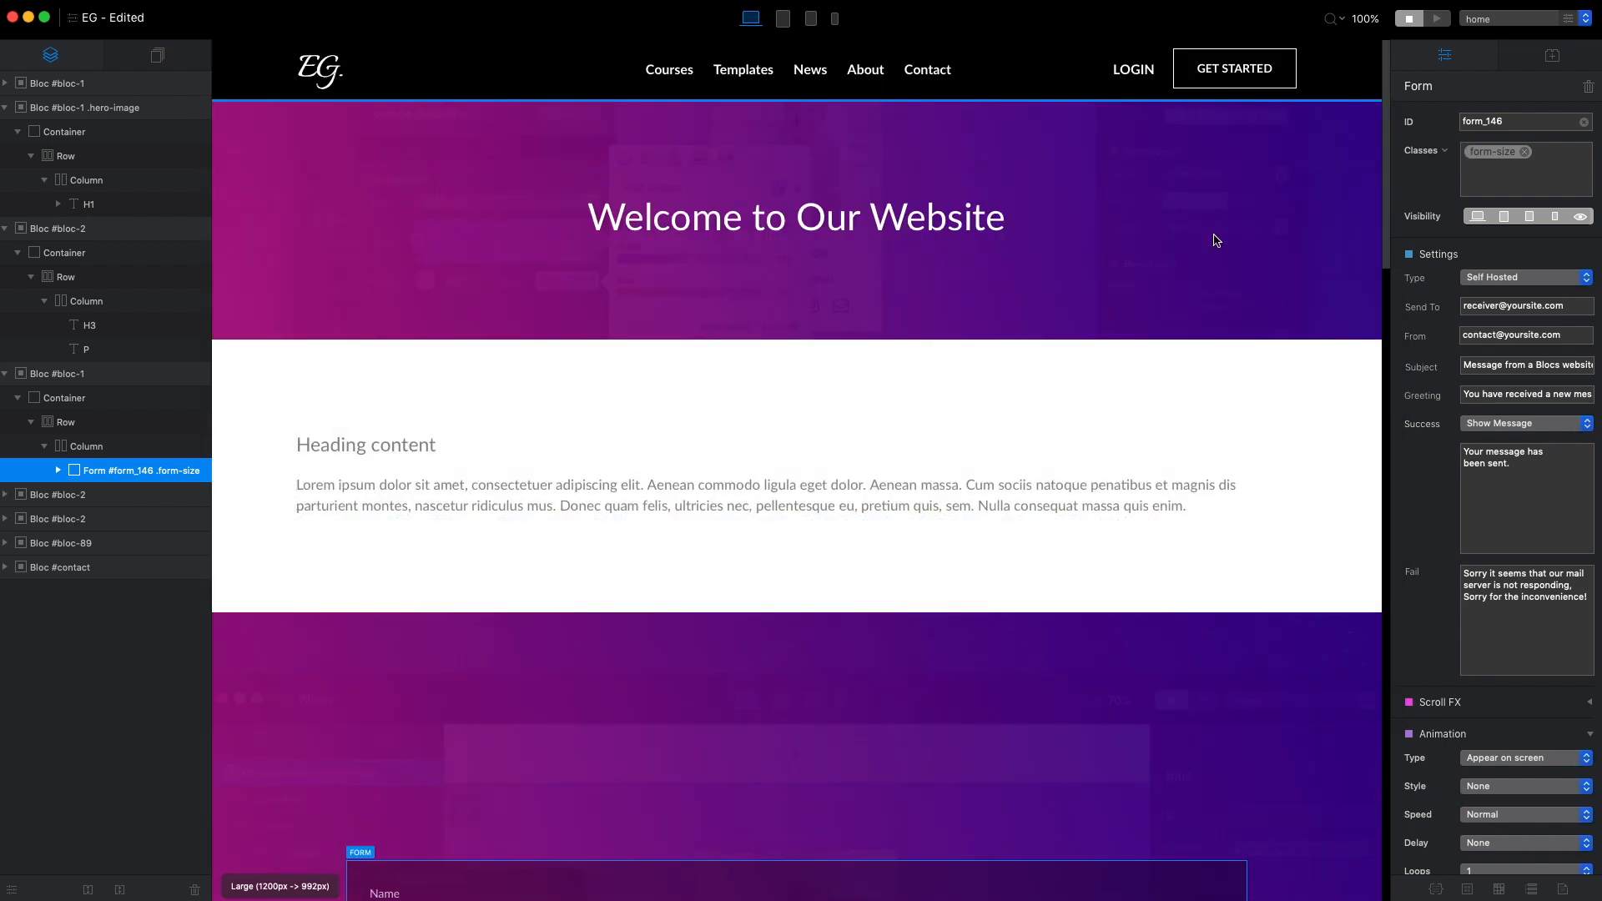
click(1246, 124)
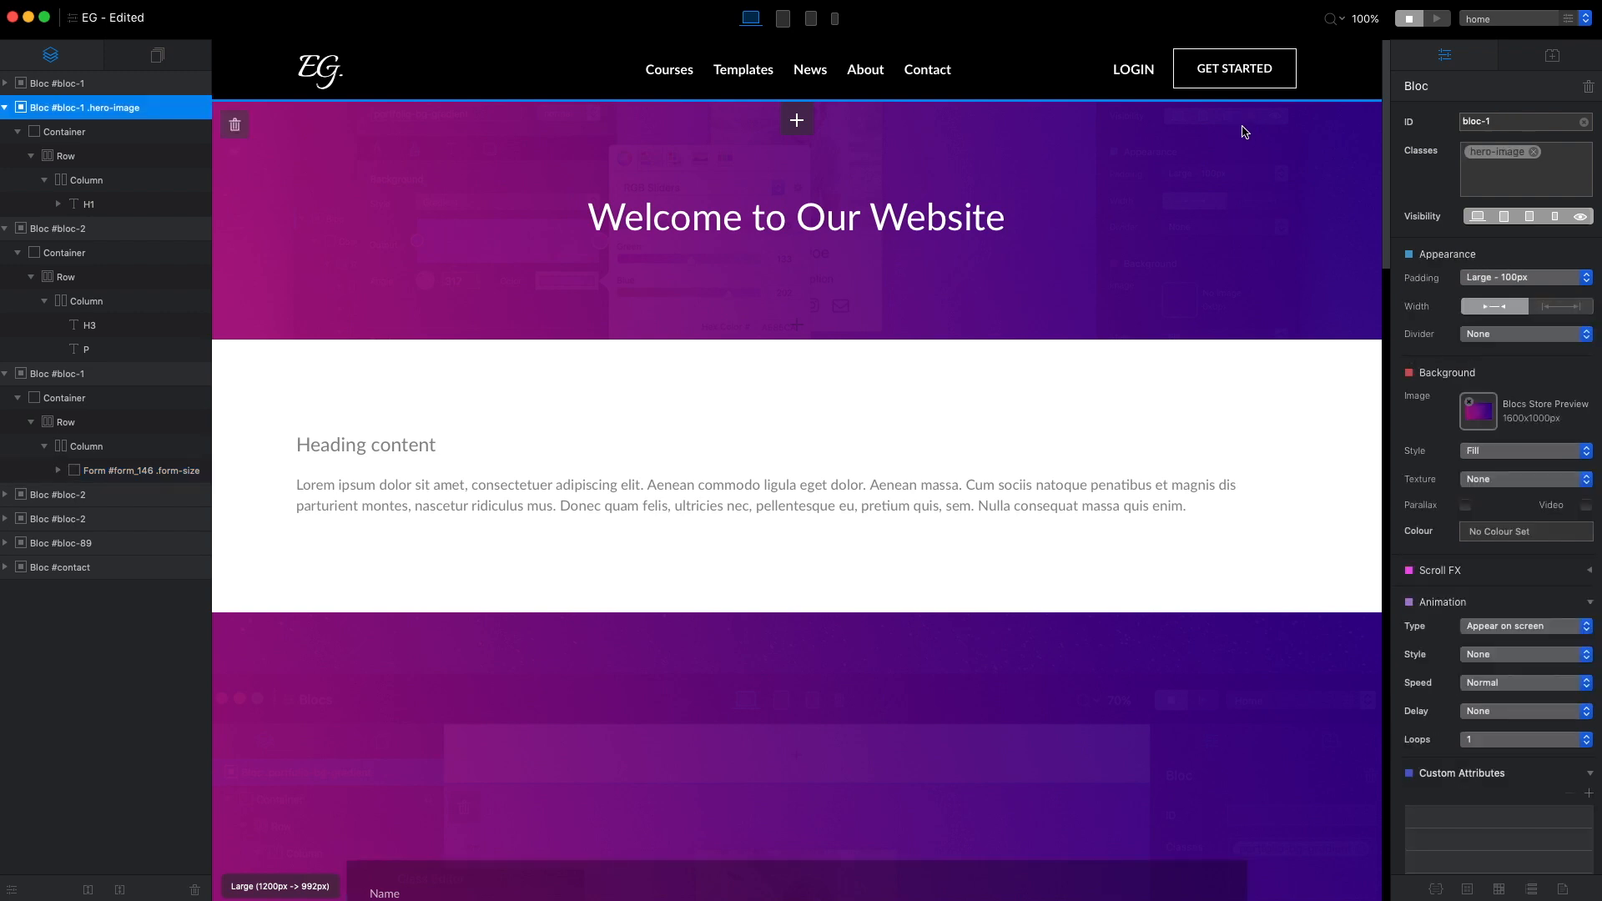
double_click(1498, 153)
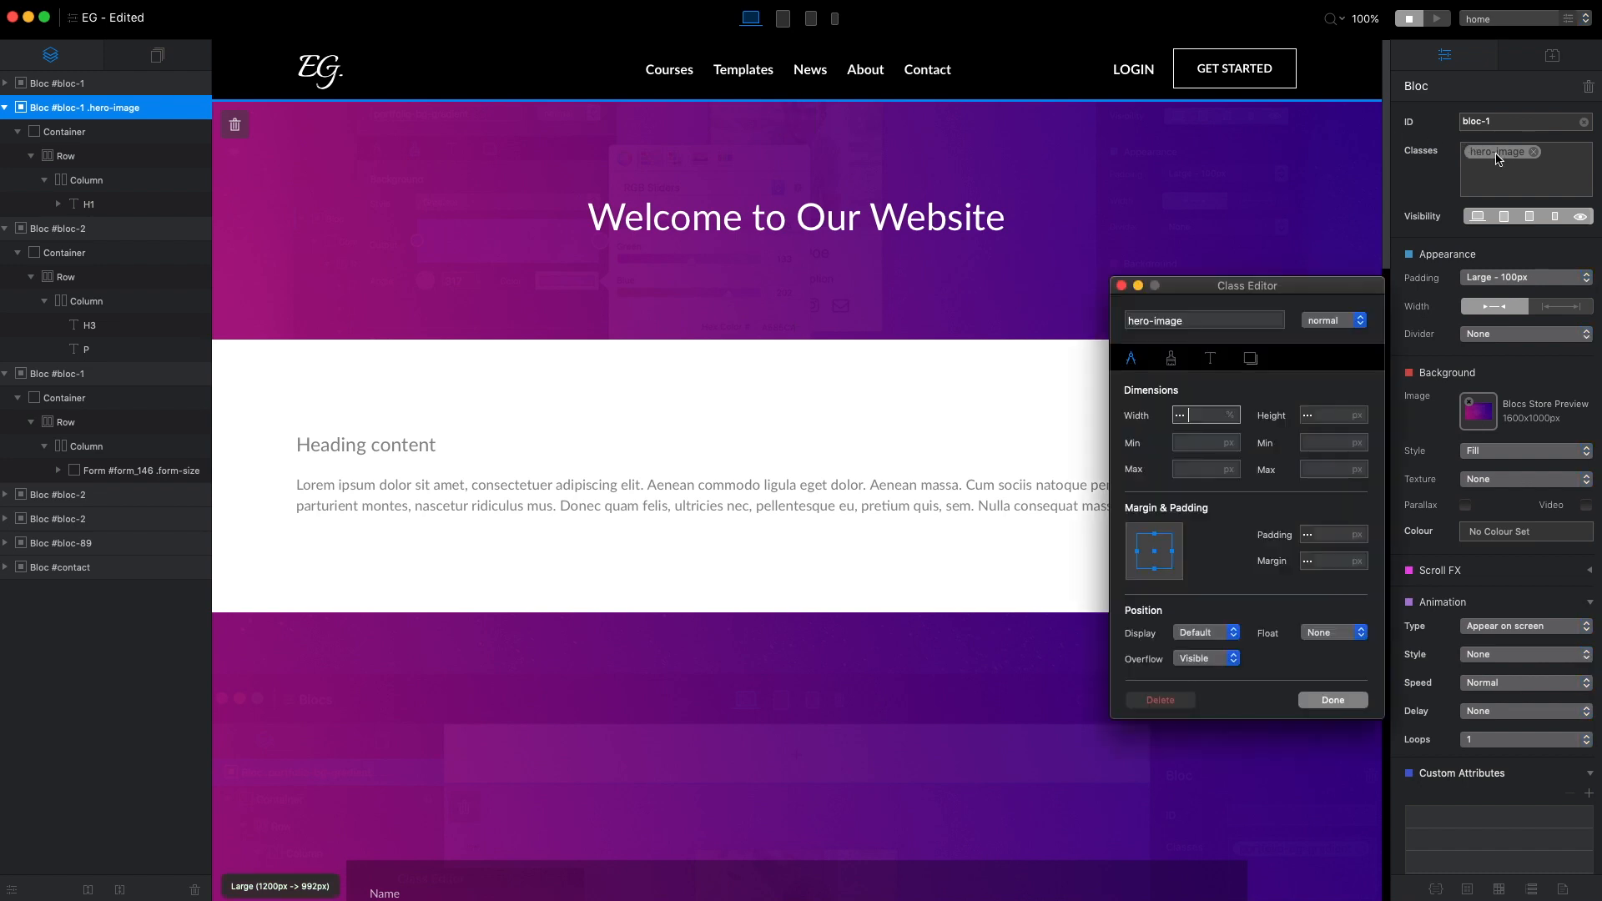
click(1360, 415)
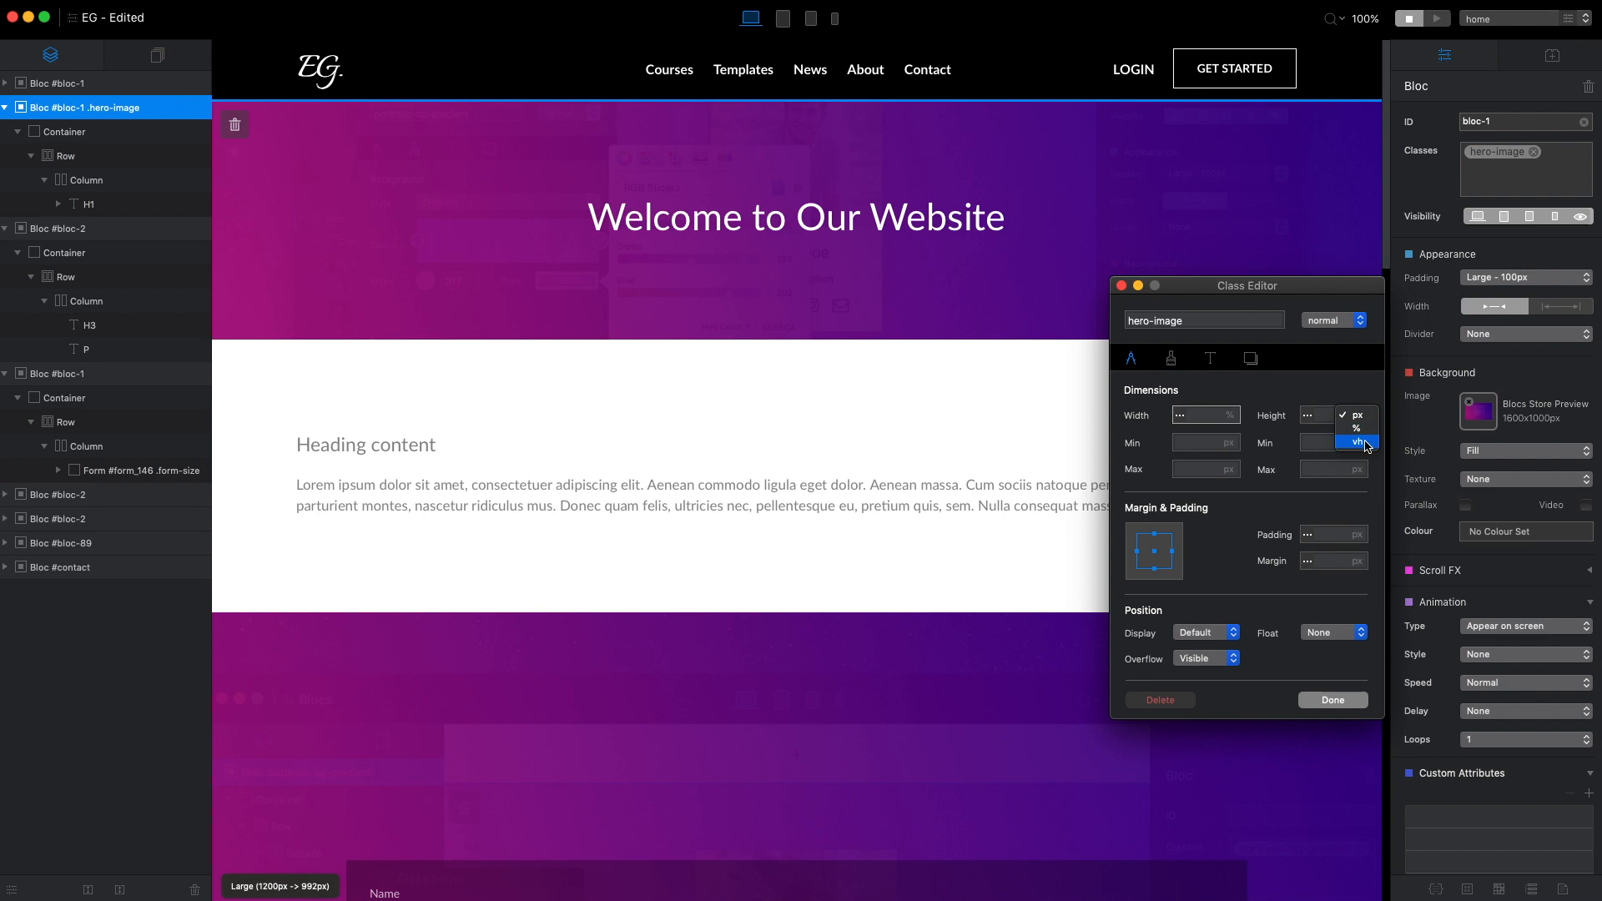
click(1366, 444)
click(1333, 412)
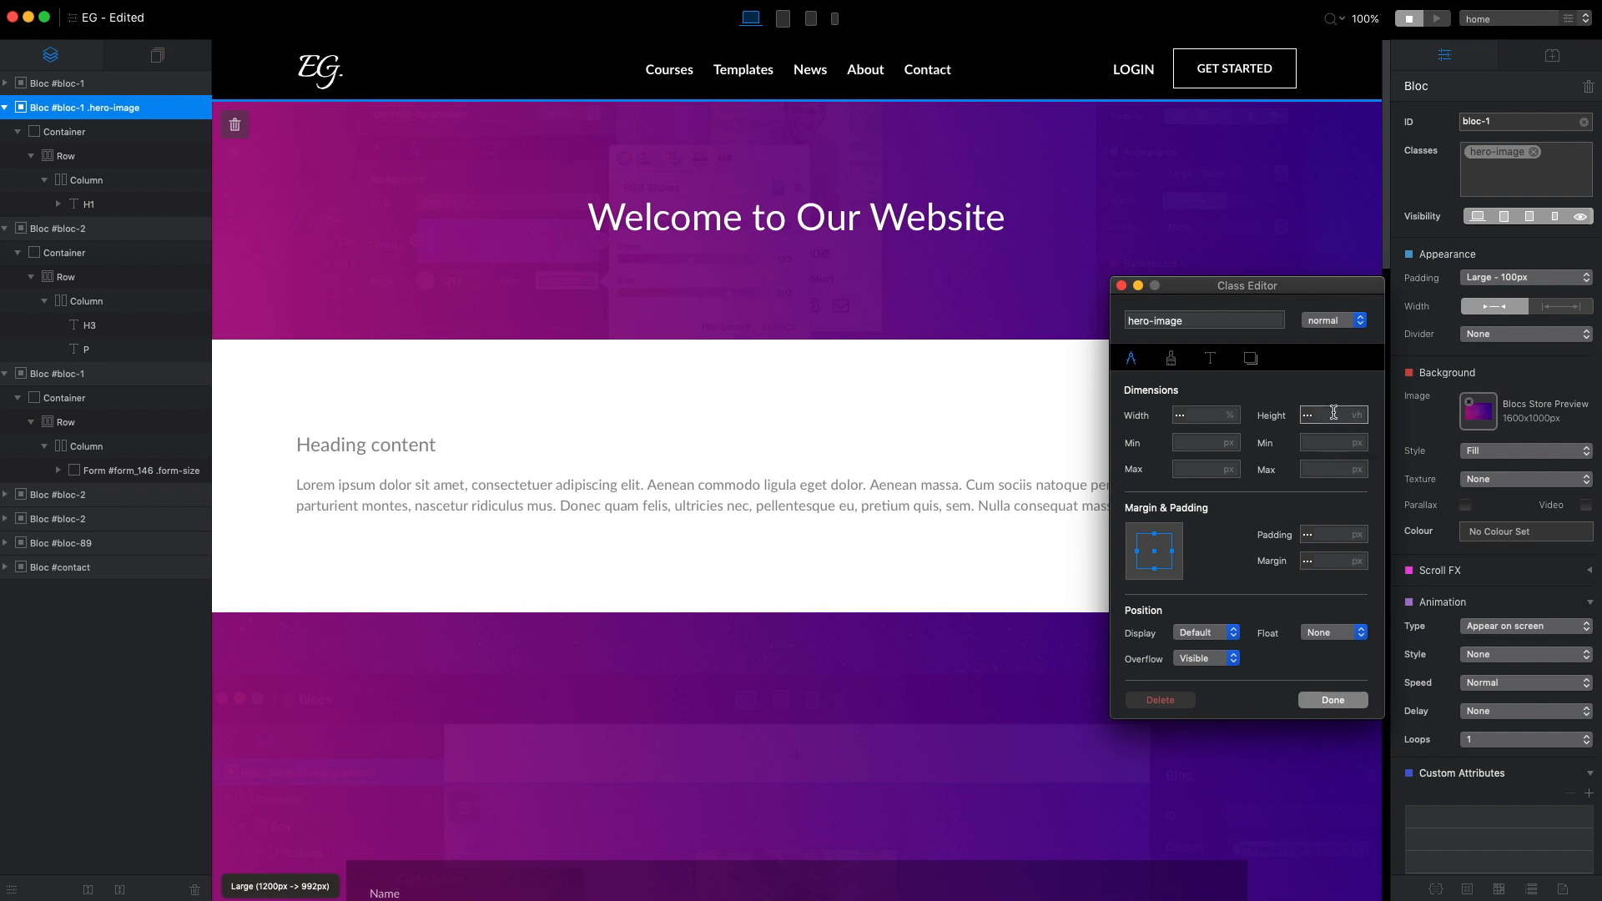
text(50)
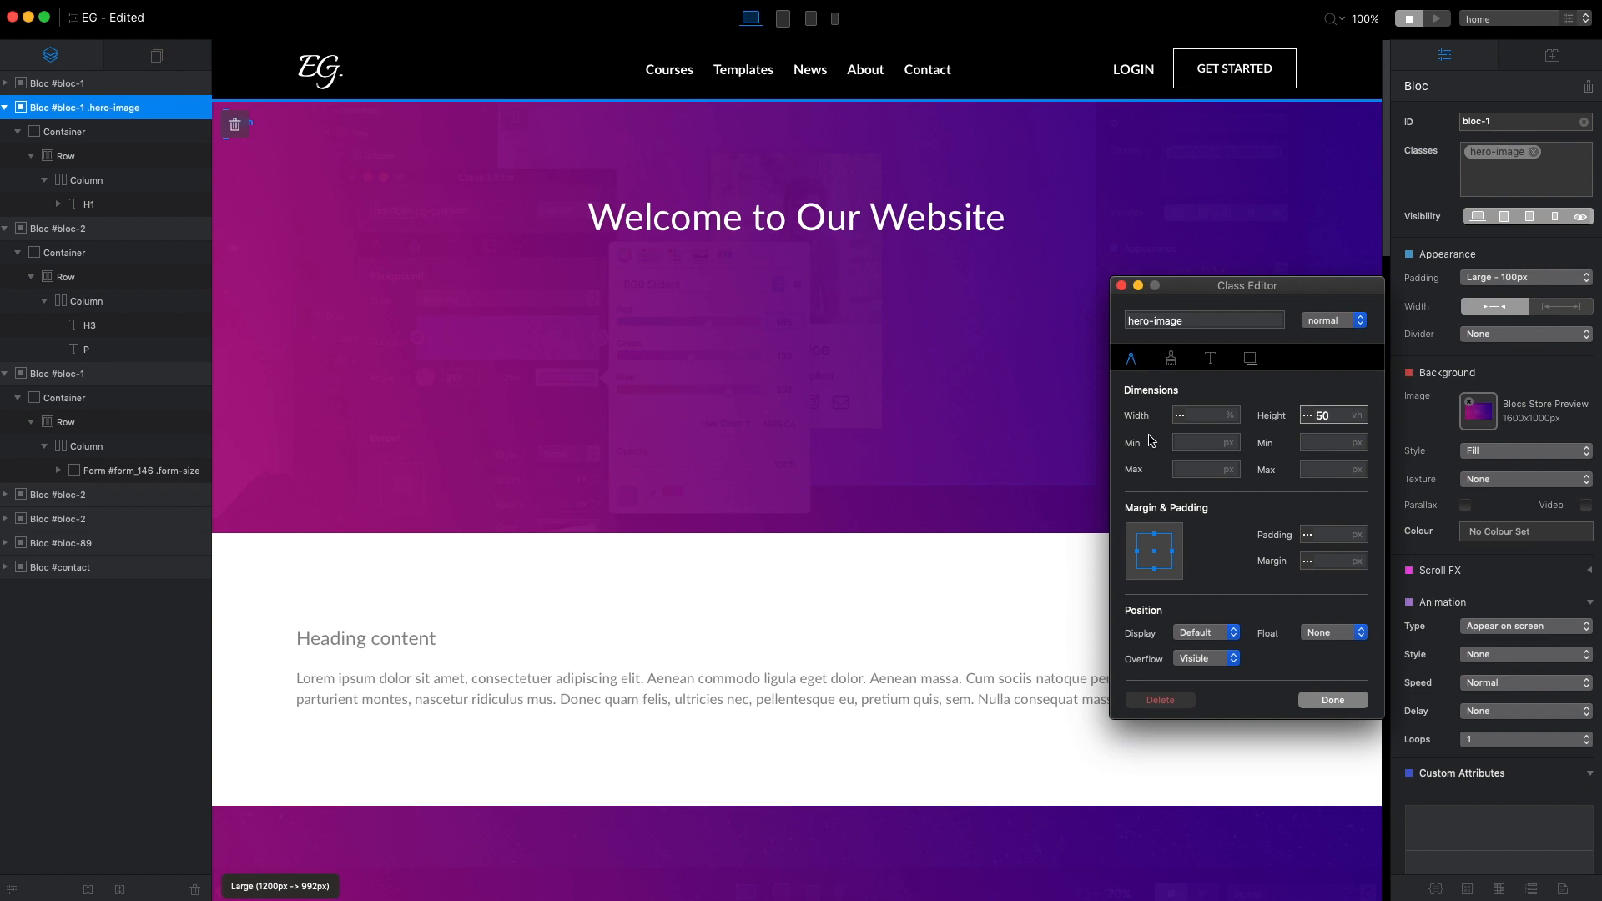
Try a height of 90 vh for the hero-image class, and settle on 100 vh
double_click(1336, 422)
click(1324, 415)
drag(1322, 416, 1306, 416)
text(9)
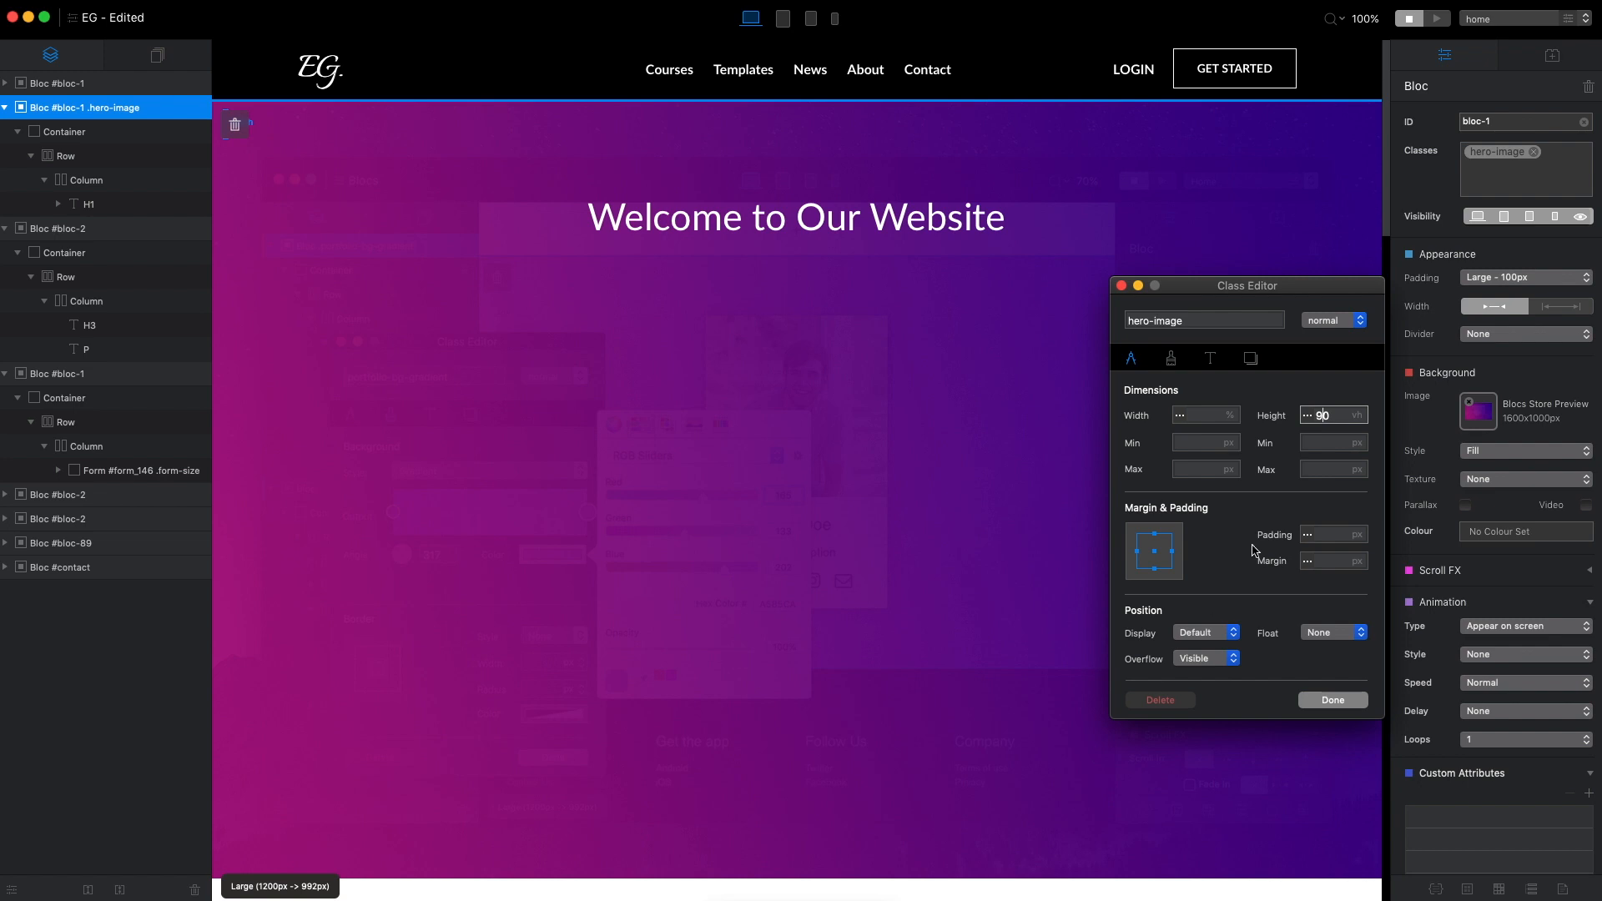
double_click(1322, 416)
text(100)
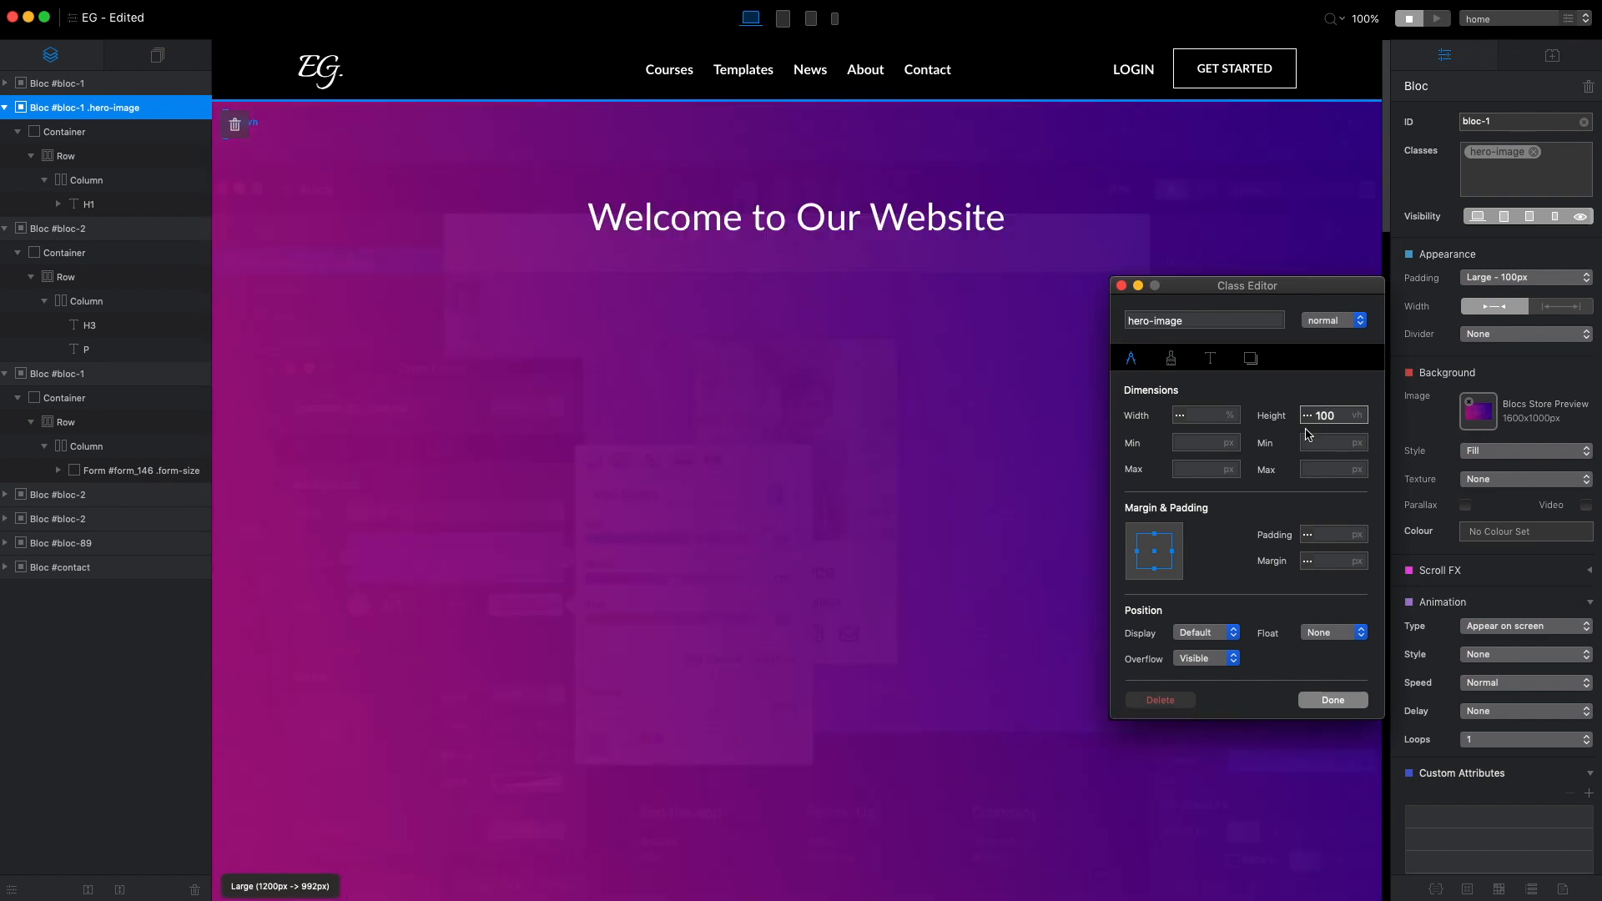
Try a height of 150 vh for the hero-image class, then clear the height value and save the class
text(150)
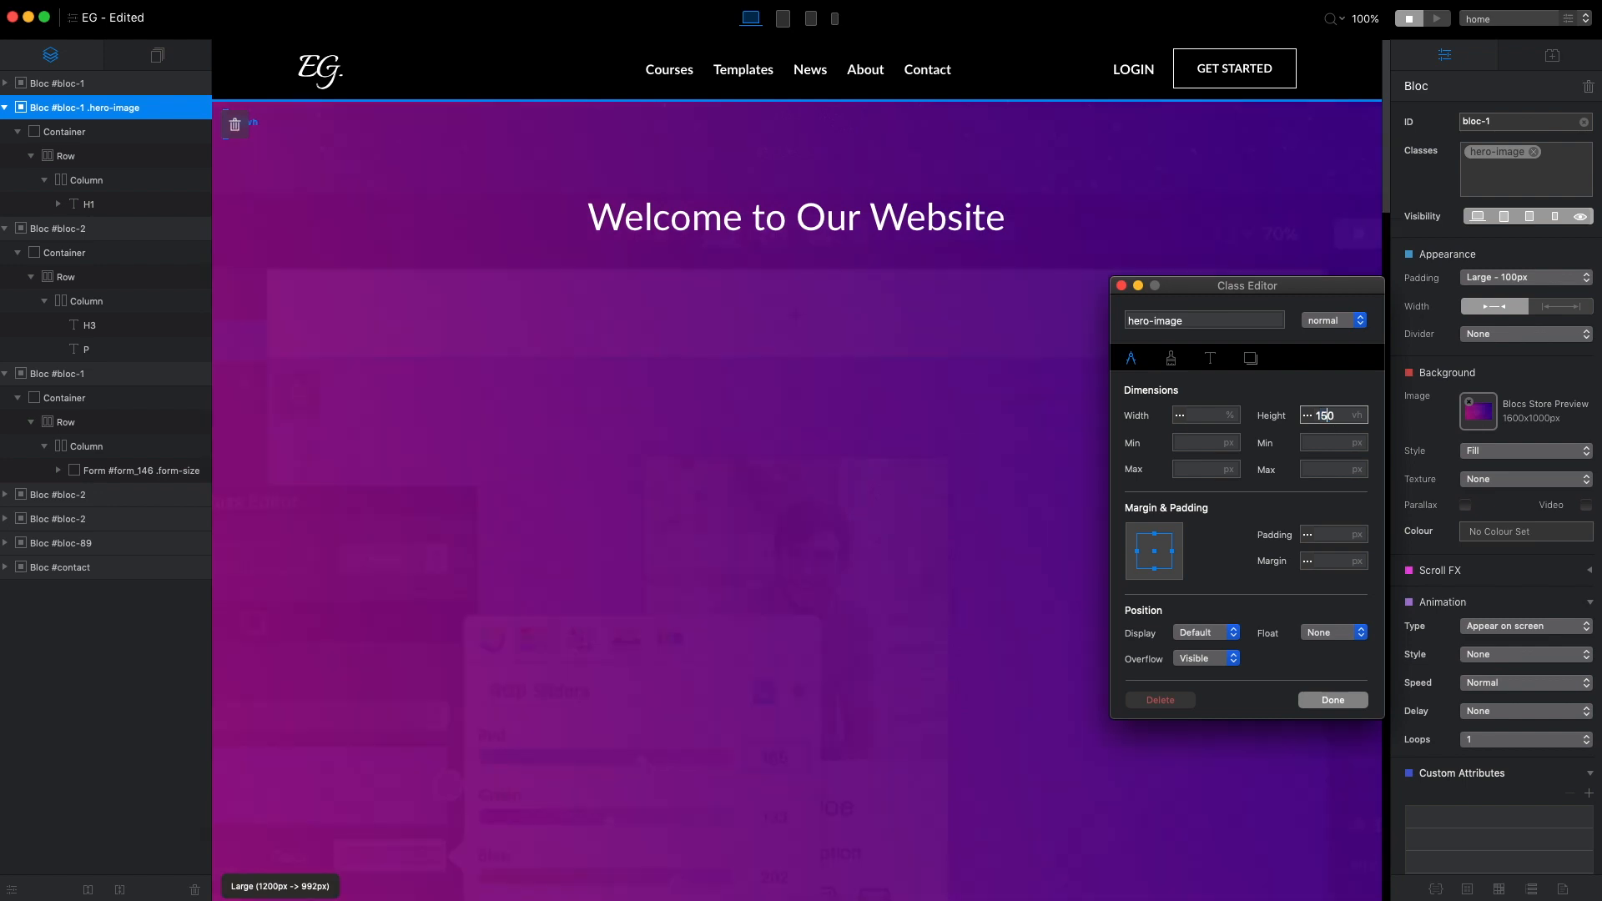
click(1355, 704)
scroll(1285, 670, down, 5)
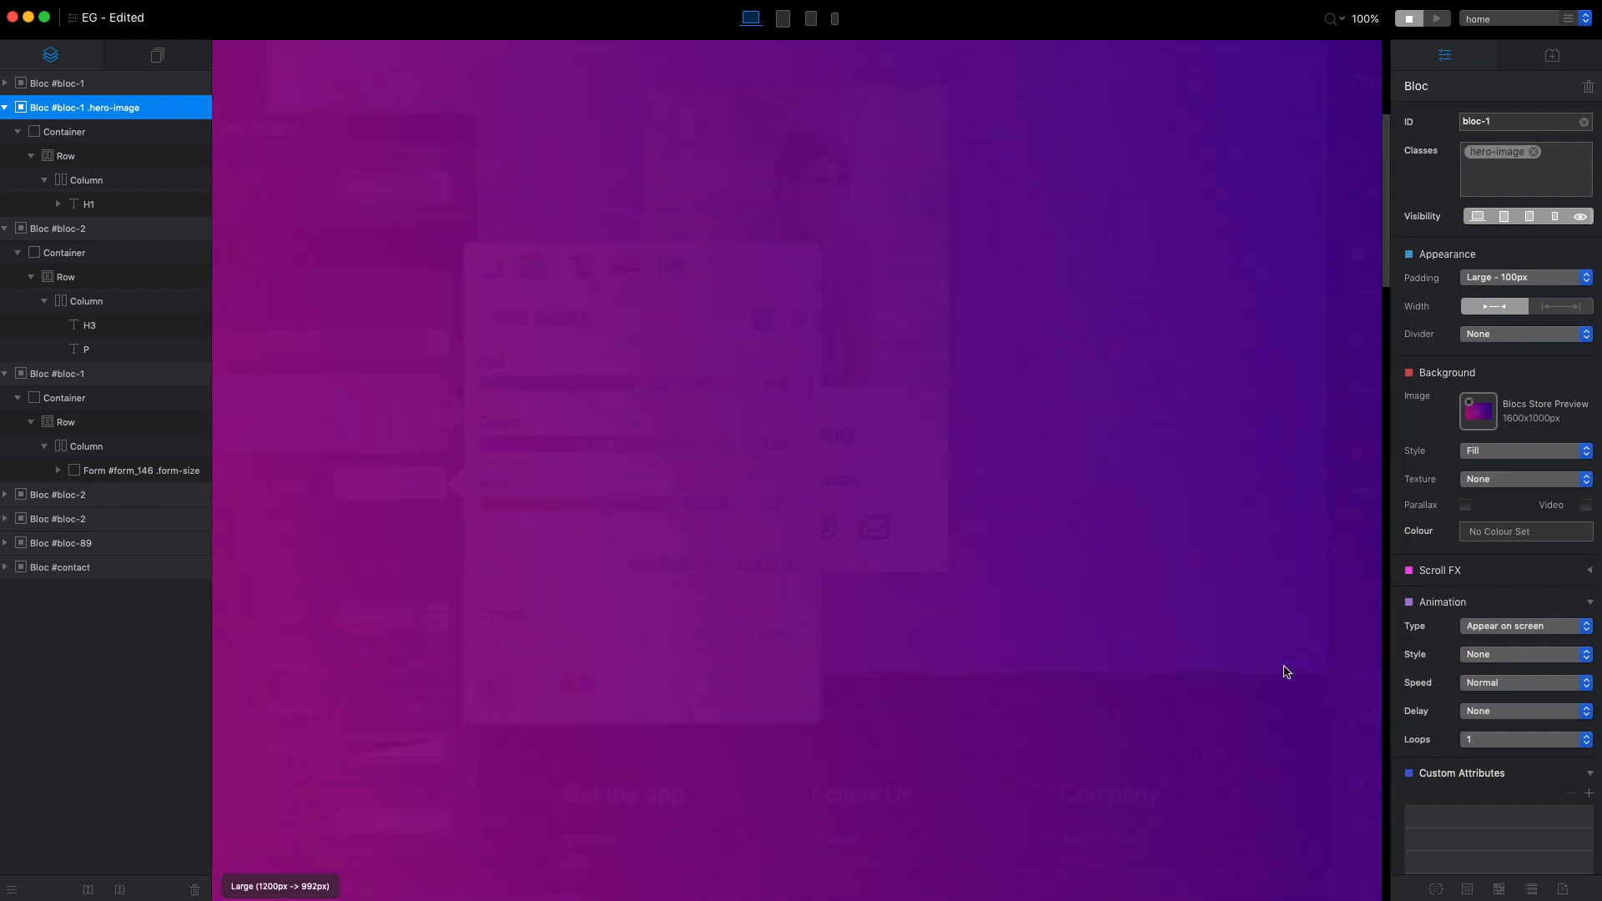
scroll(1285, 670, up, 5)
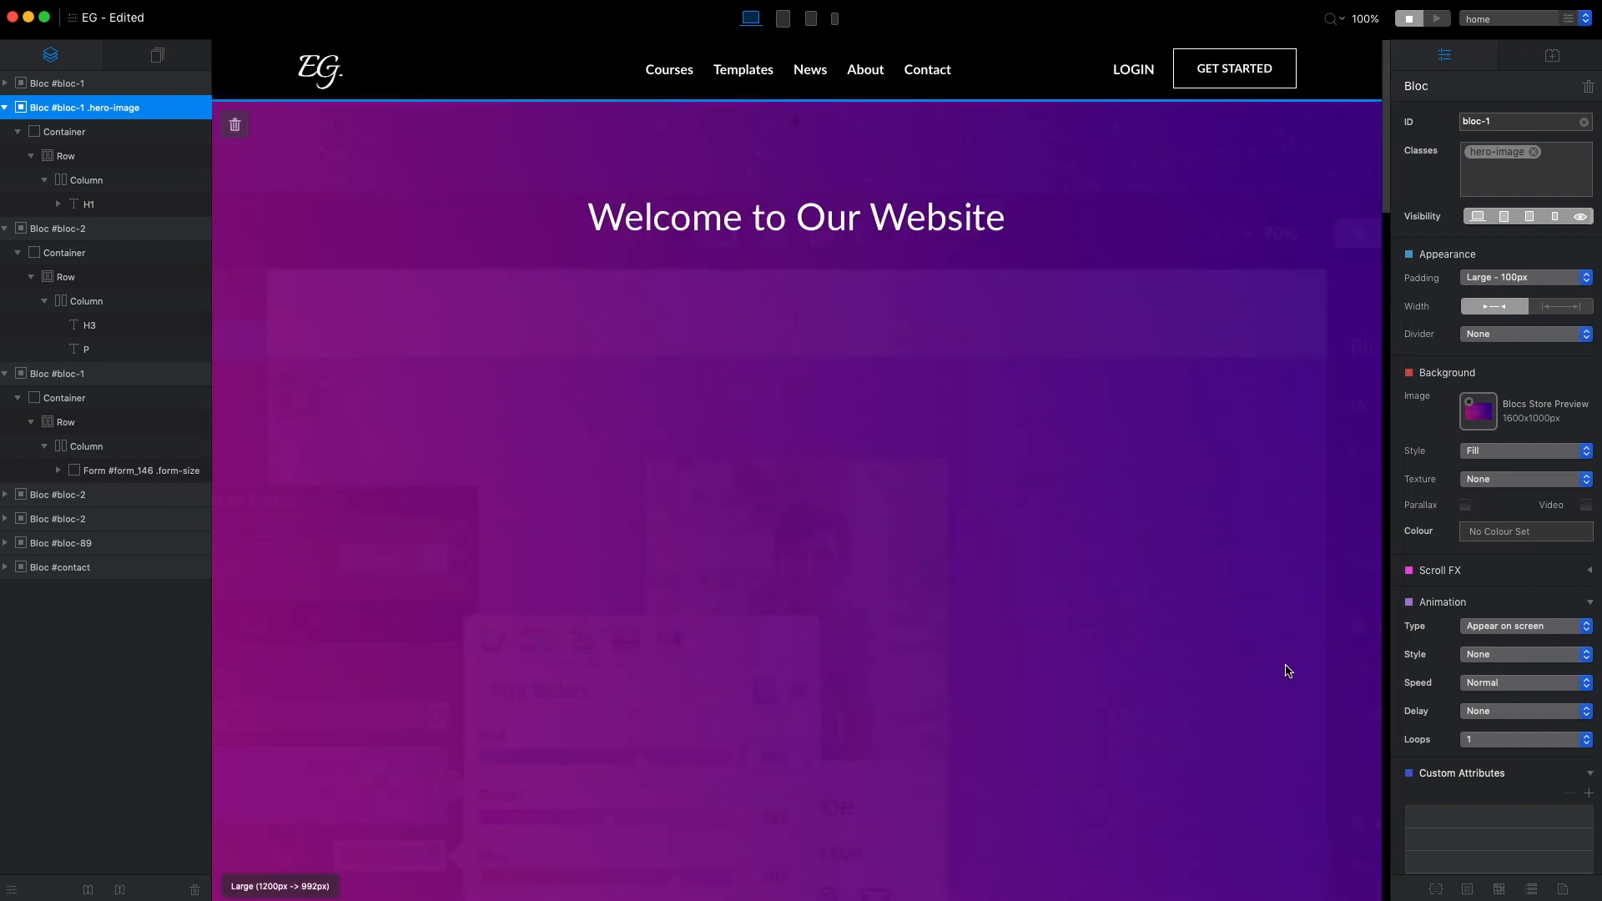
click(1501, 152)
key(BackSpace)
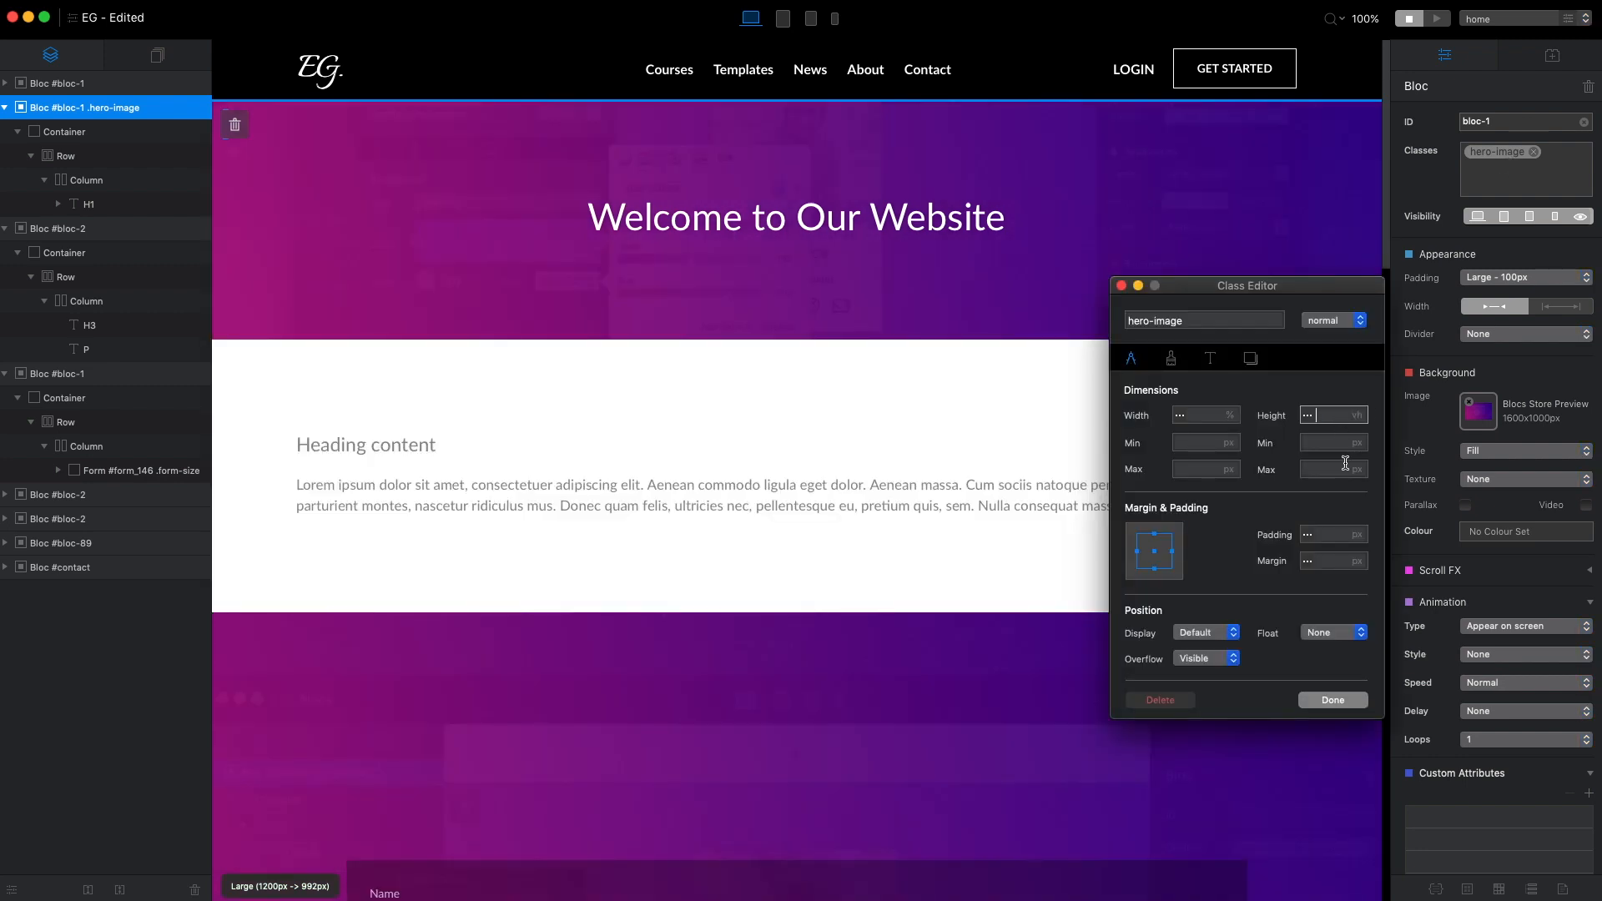
click(1333, 700)
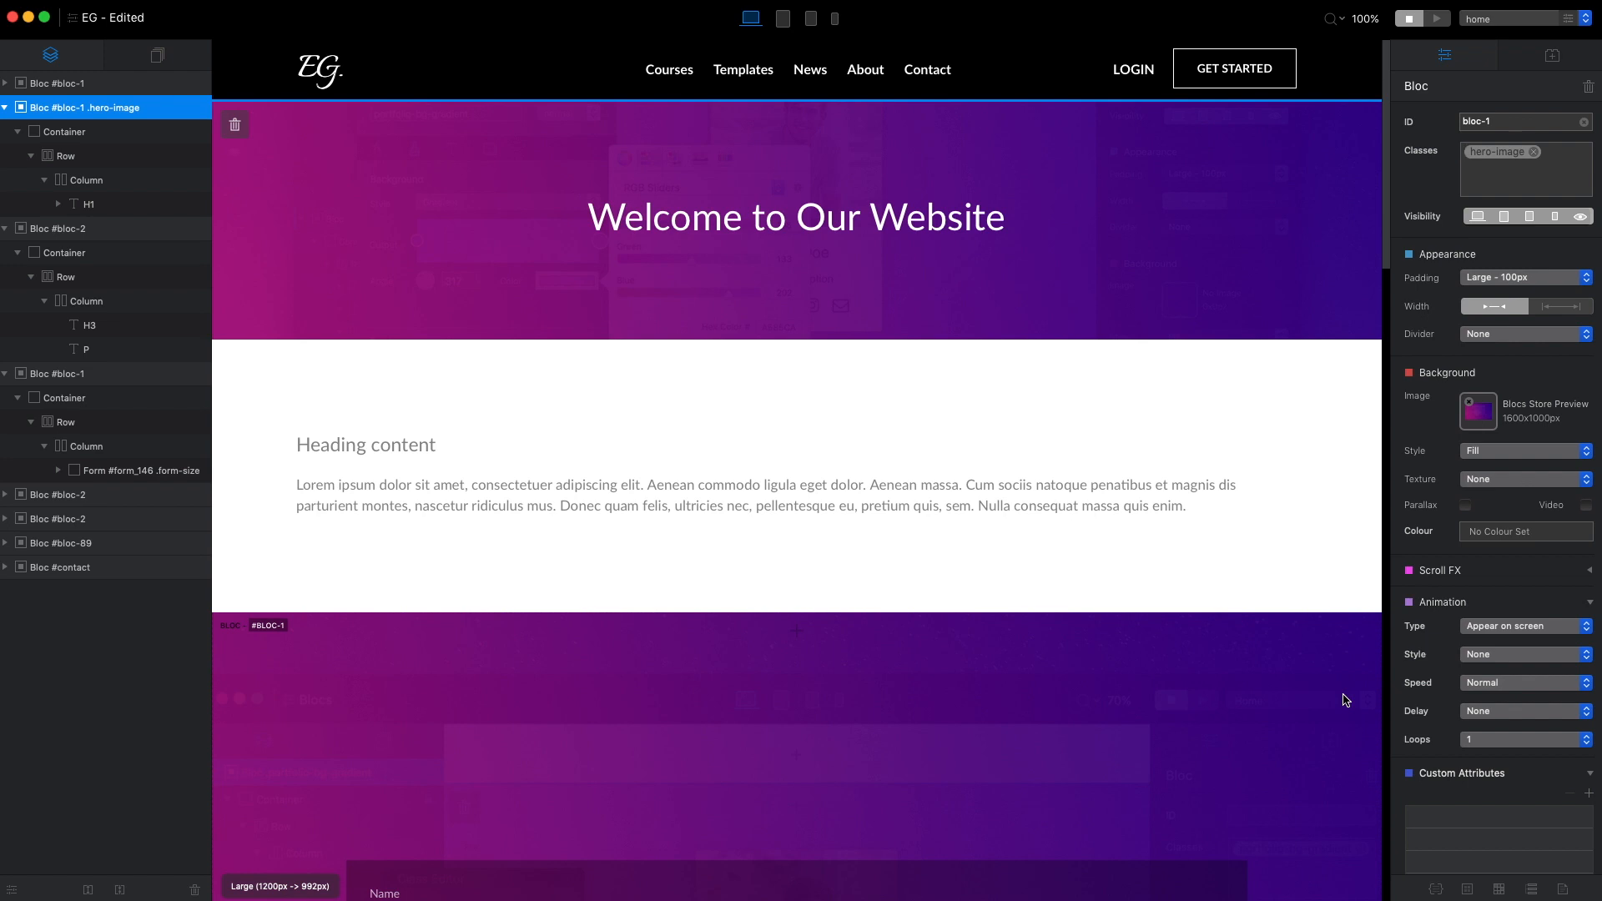
Set the hero-image class height to 100 vh and save the class
click(891, 257)
click(1000, 271)
click(1502, 152)
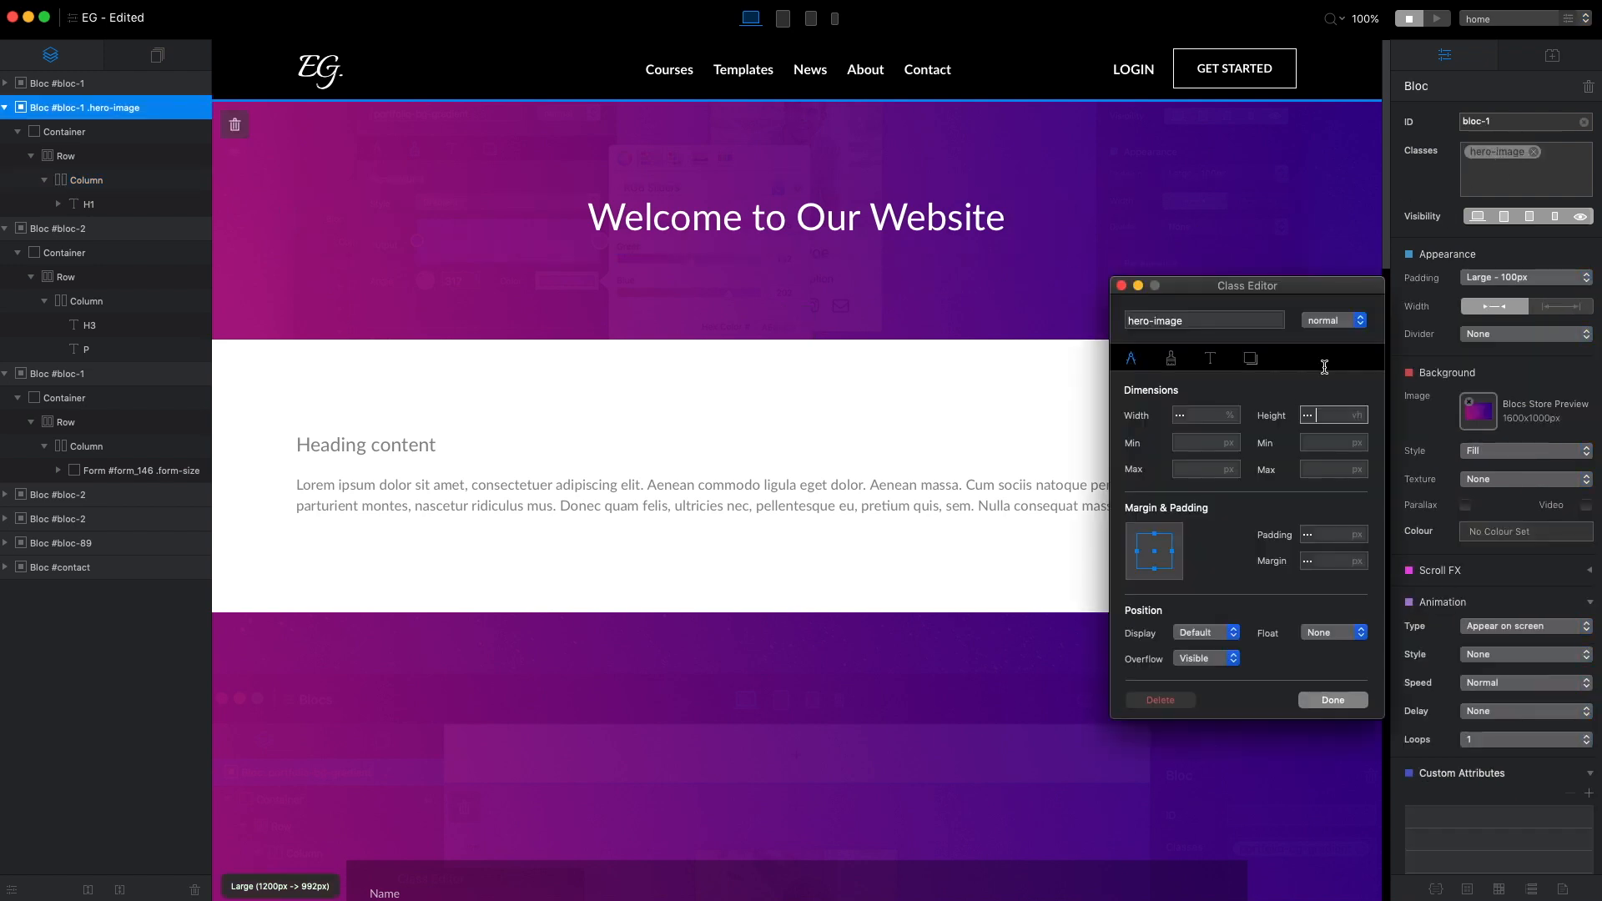
text(100)
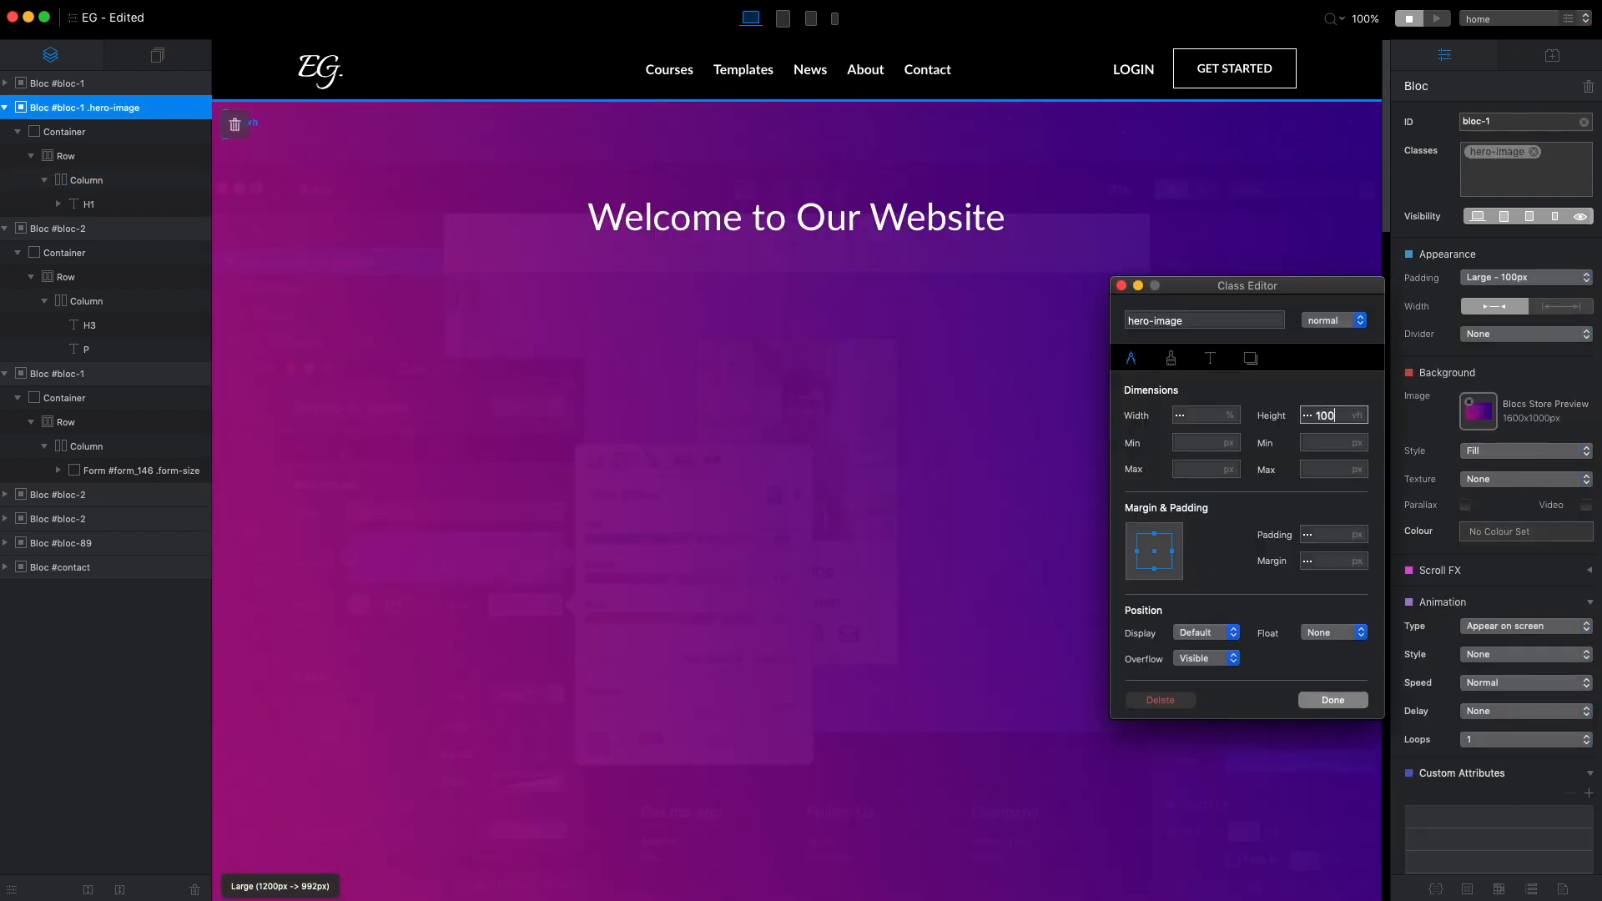
click(1360, 700)
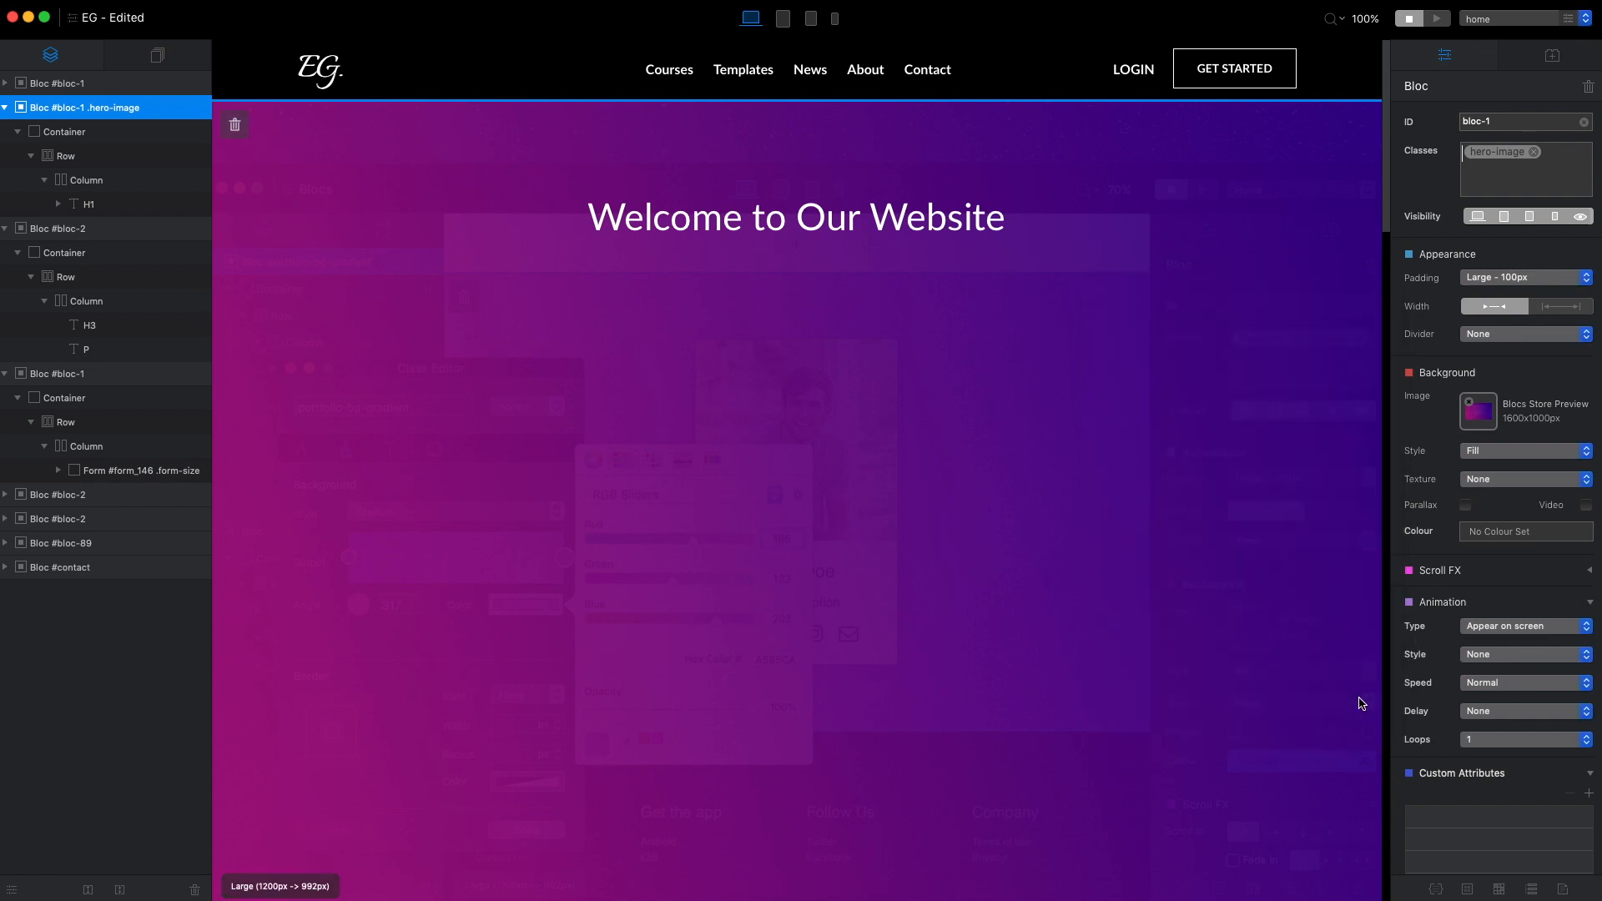
Add an image below the hero bloc's heading, duplicate it, and check both images against the bloc's lower edge
click(816, 227)
click(796, 253)
scroll(584, 575, down, 1)
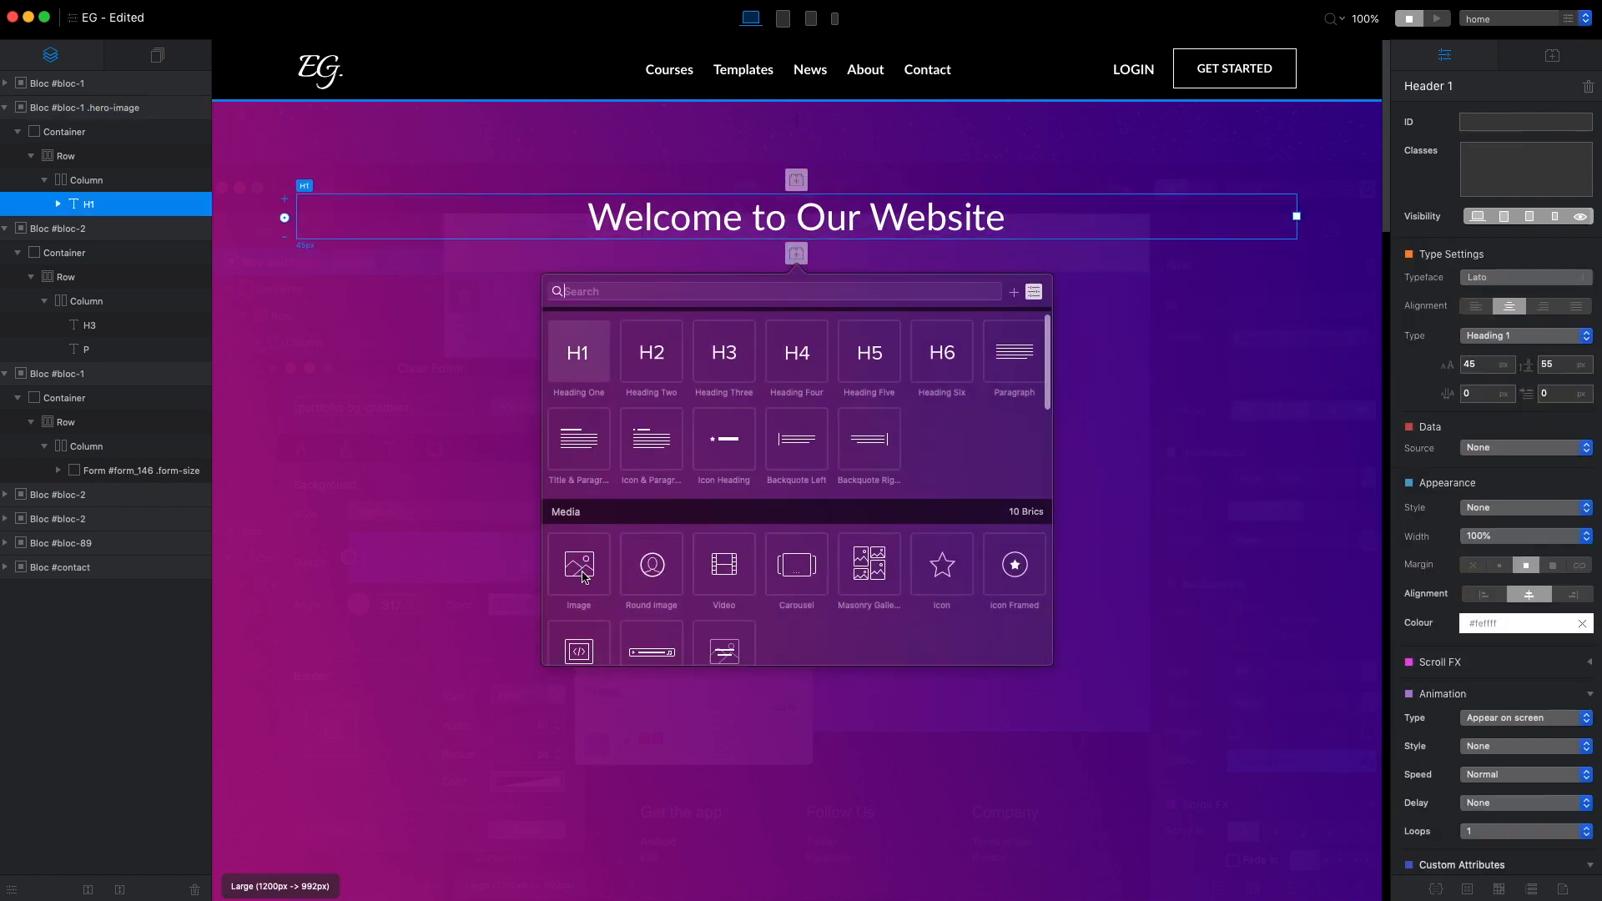
click(584, 576)
click(1337, 391)
click(1238, 389)
alt+click(1237, 389)
scroll(1191, 405, down, 5)
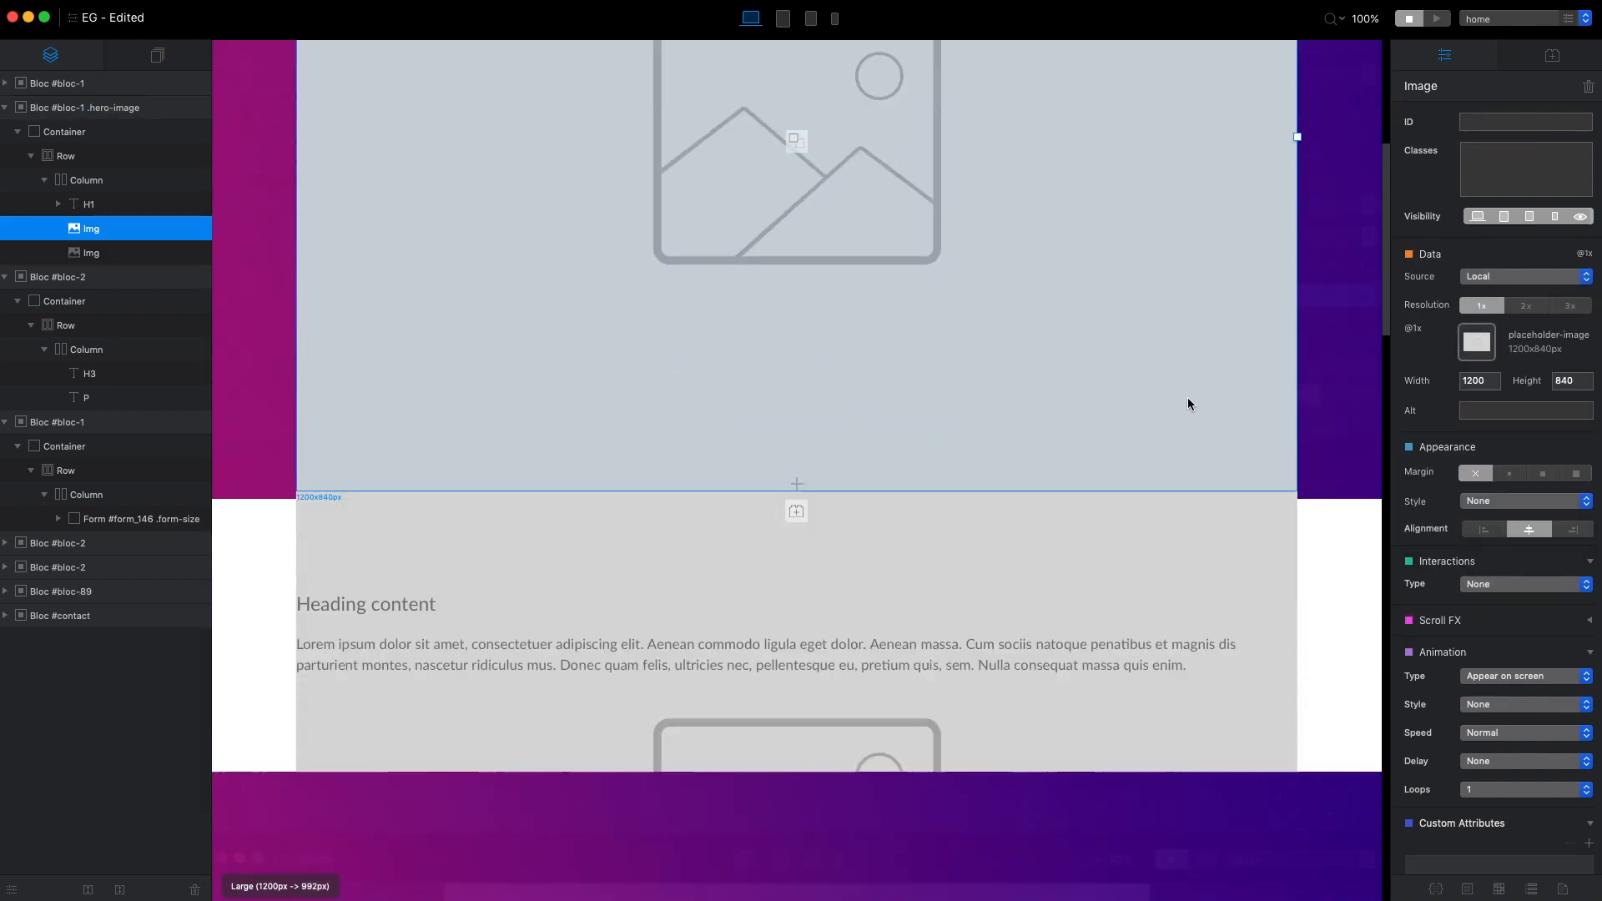
scroll(1188, 404, down, 2)
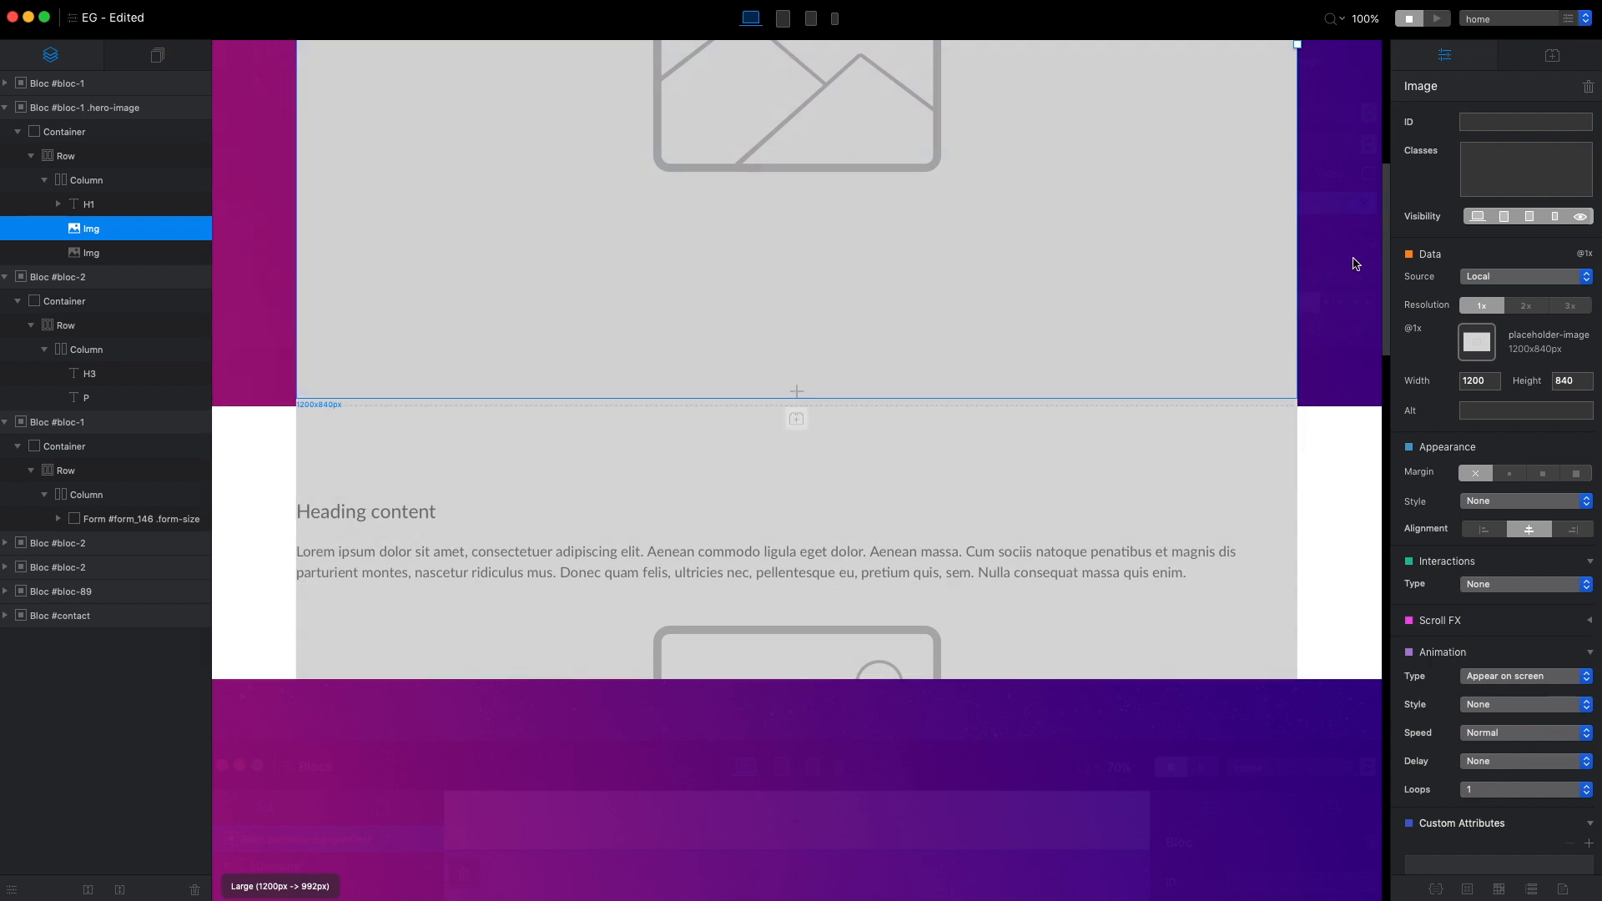
Clear the hero-image class's fixed height, set its minimum height to 100 vh instead, and save the class
click(1347, 253)
click(1506, 150)
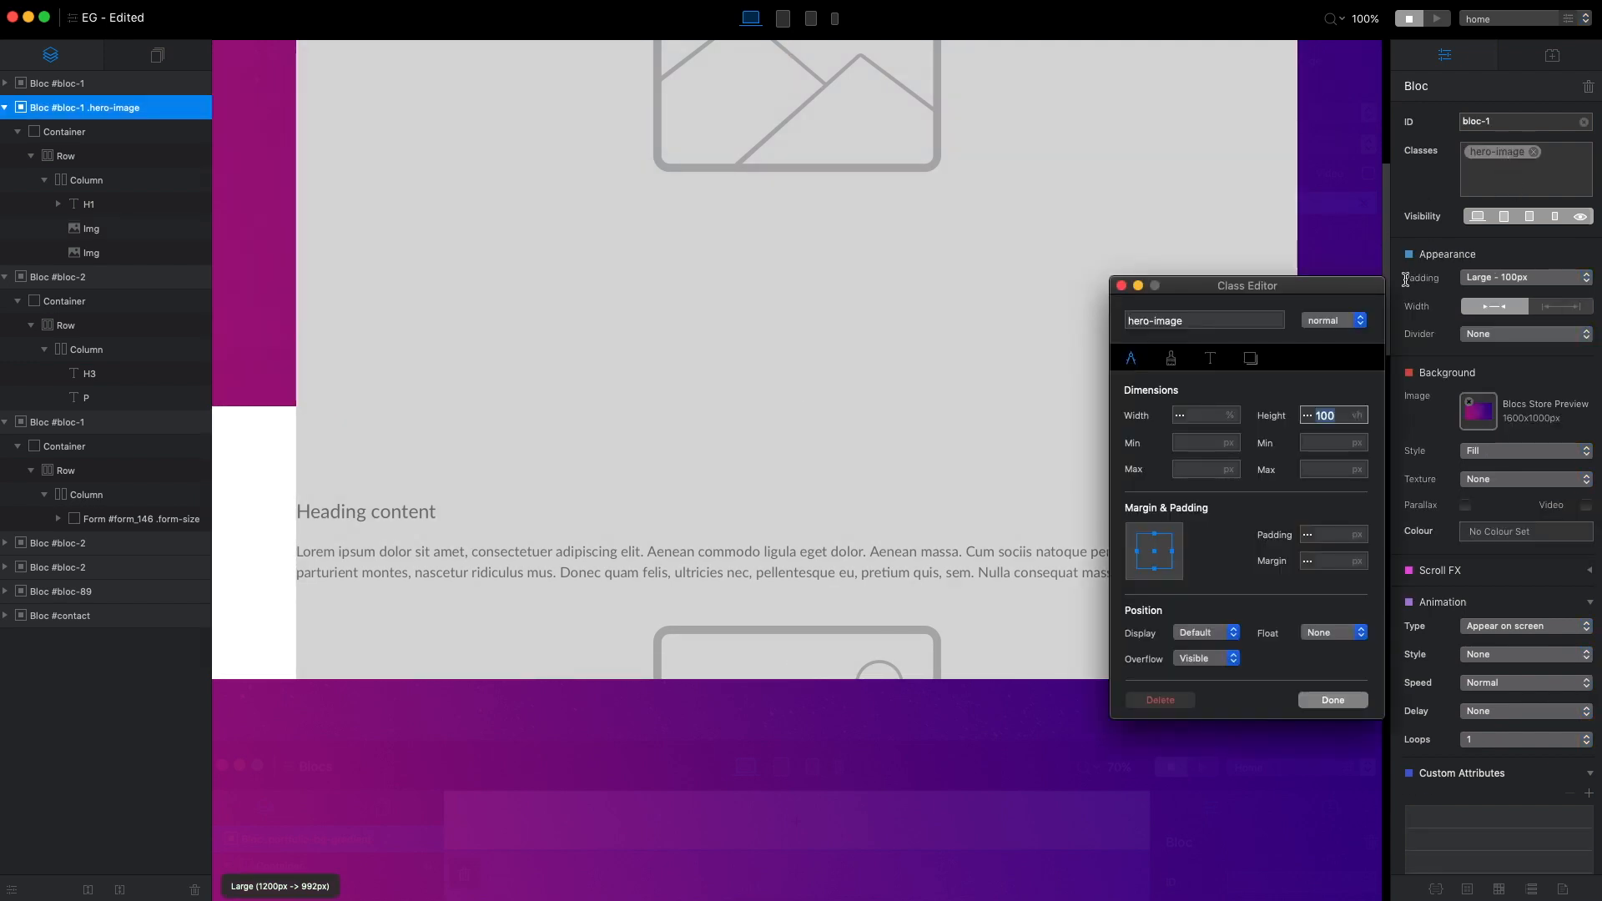
drag(1299, 289, 1574, 268)
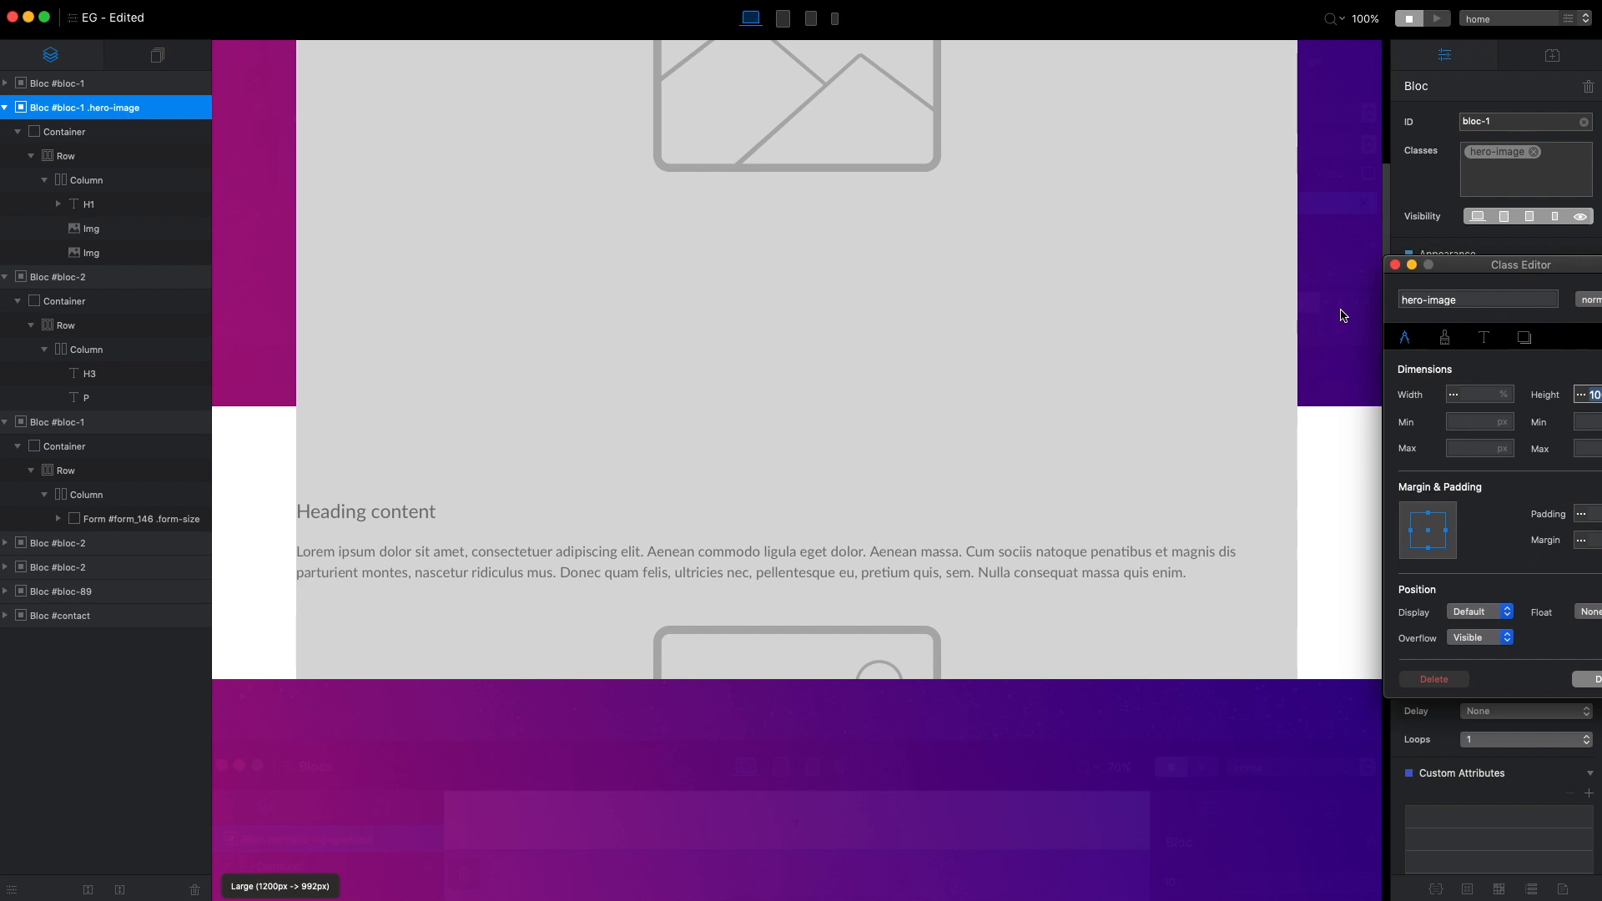
drag(1587, 273, 1512, 296)
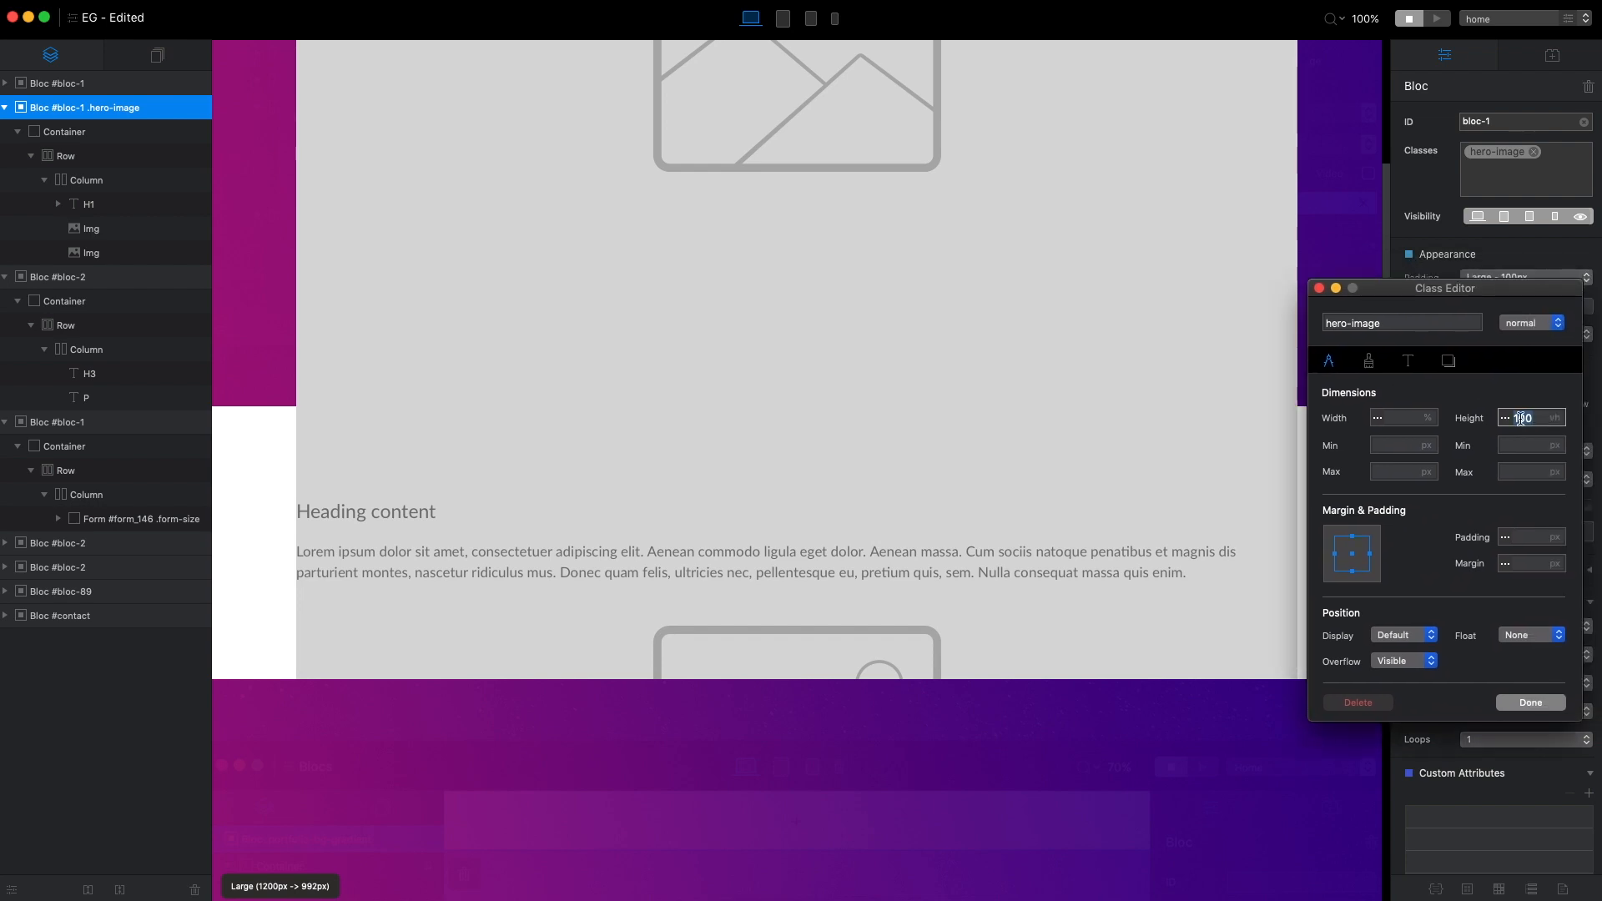
key(BackSpace)
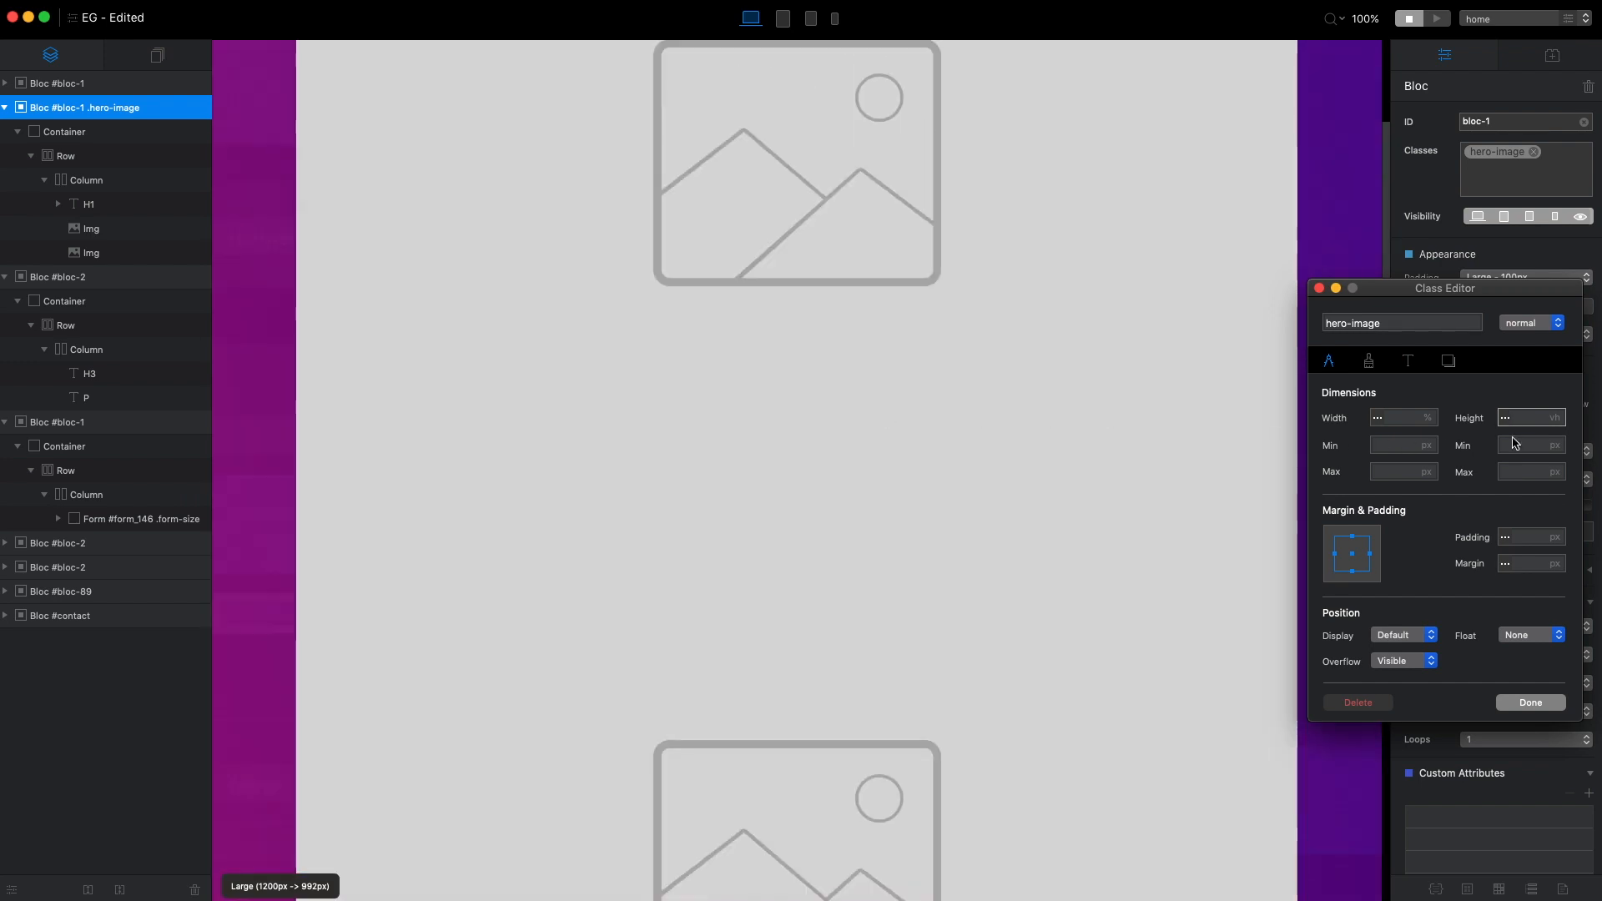
click(1515, 444)
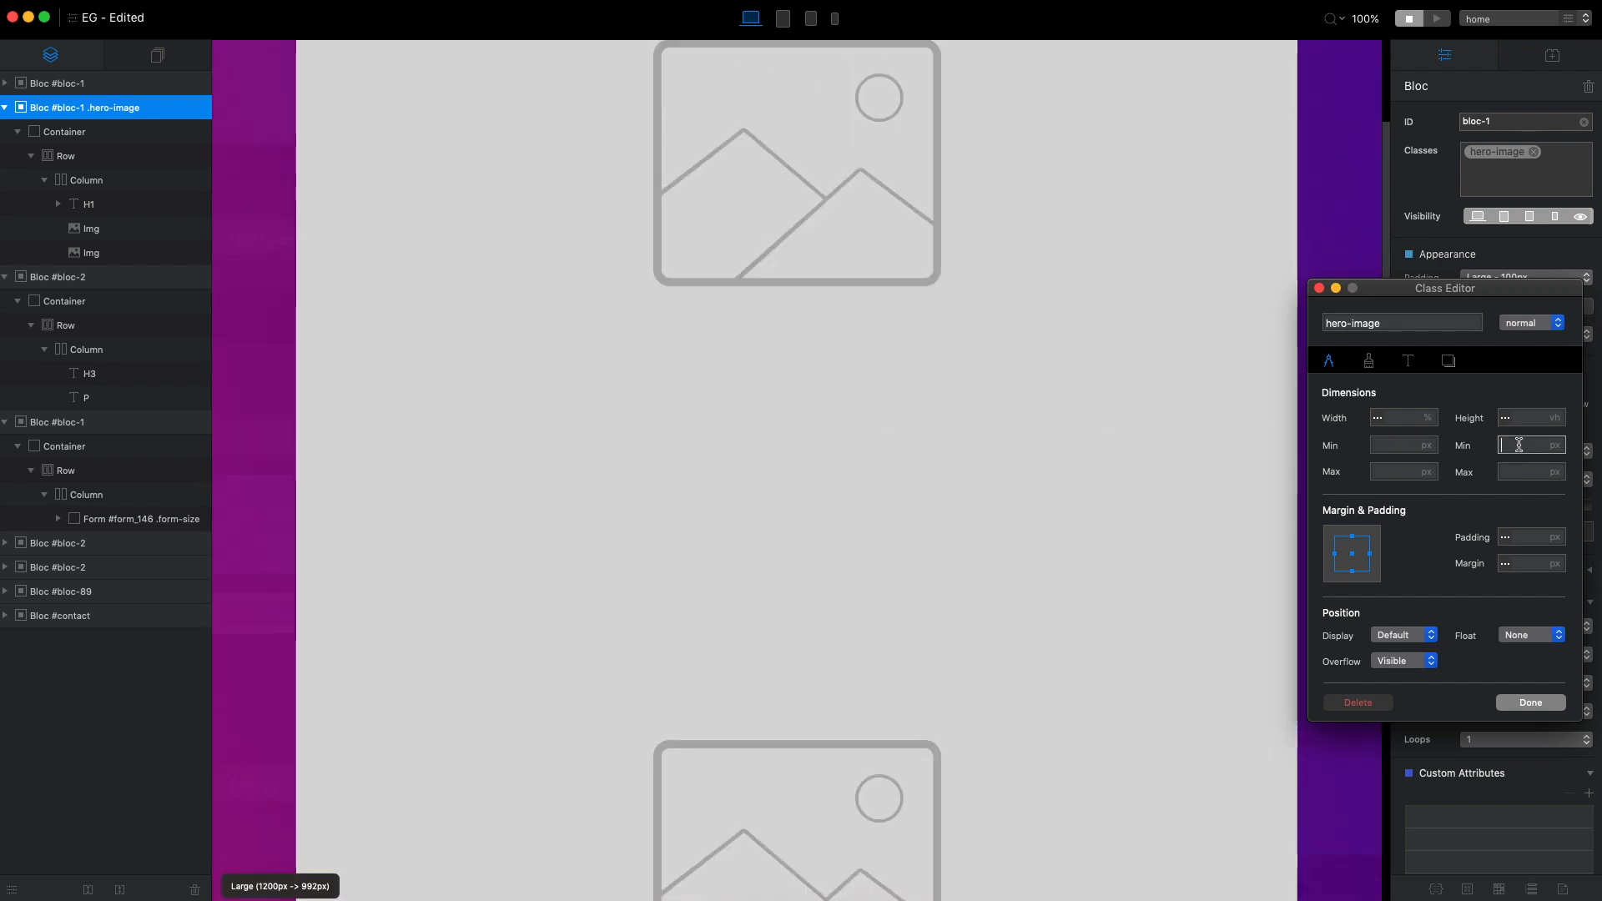
text(100)
click(1554, 444)
click(1557, 471)
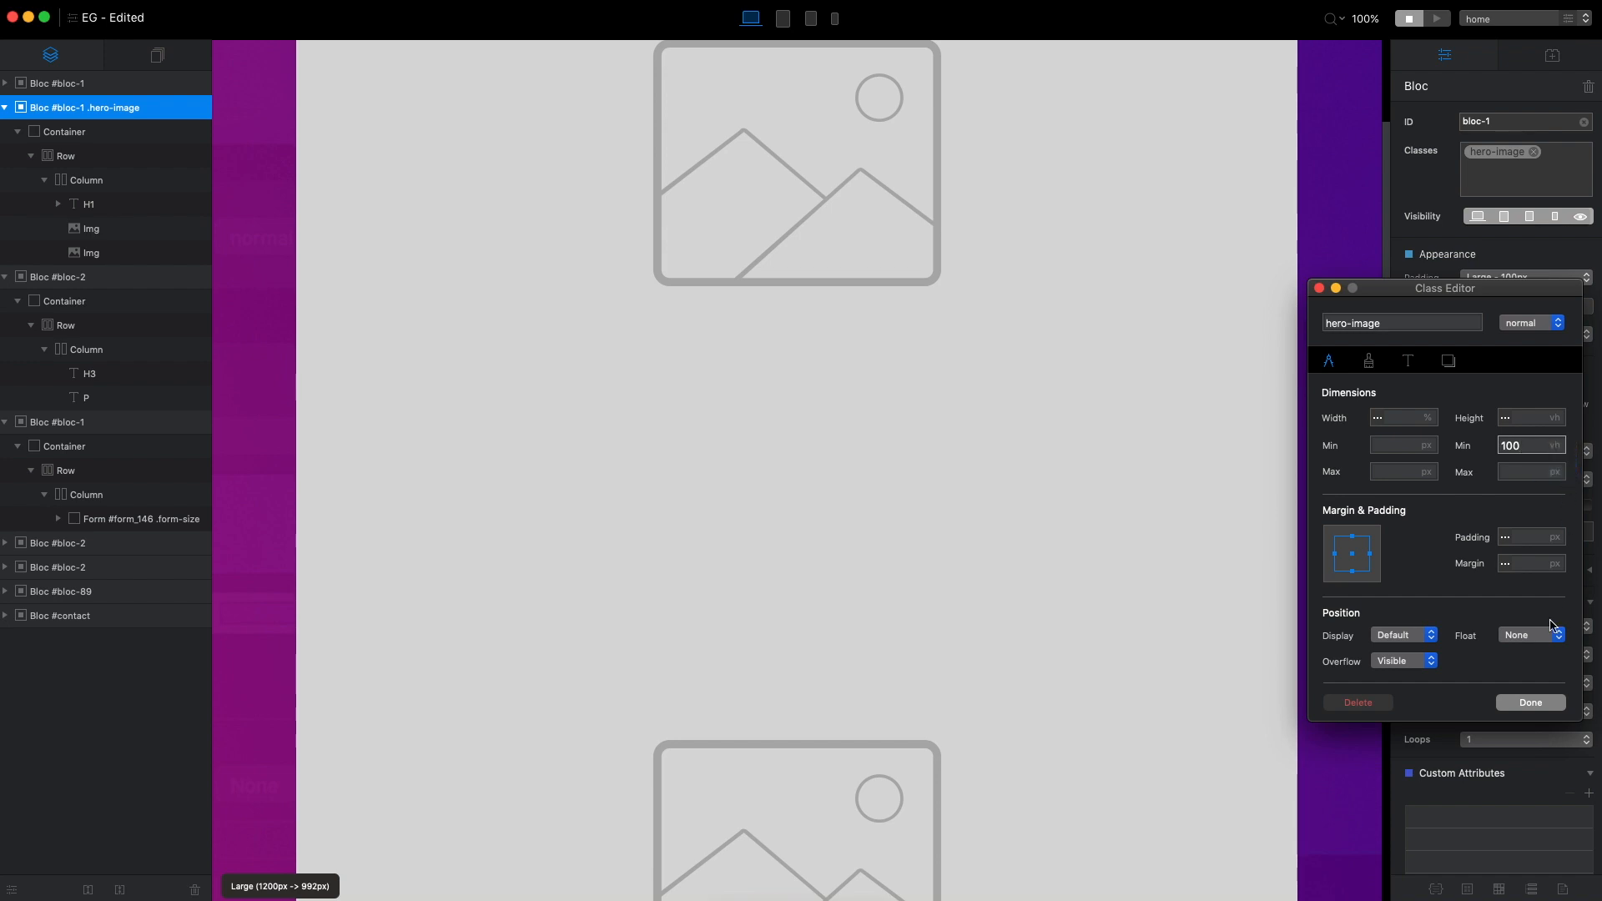
click(1538, 701)
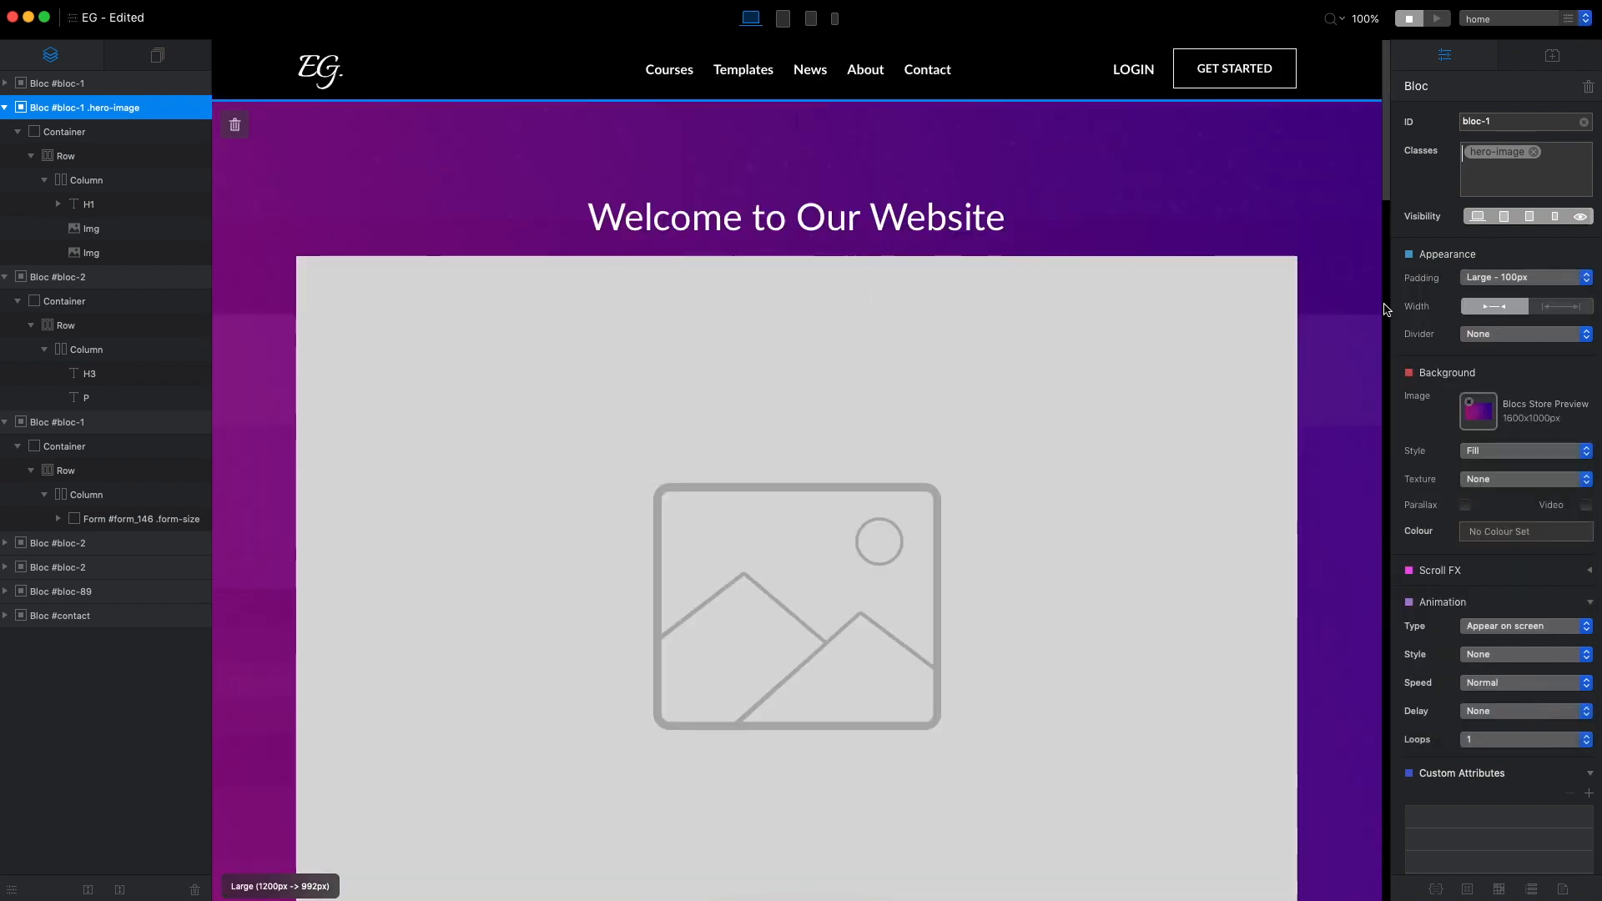
Delete the placeholder images from the hero bloc, restore them to compare the bloc's height, and delete them again
scroll(1269, 316, down, 3)
scroll(1239, 309, up, 3)
scroll(1255, 316, down, 11)
scroll(1255, 315, up, 11)
click(1256, 316)
scroll(1341, 332, down, 1)
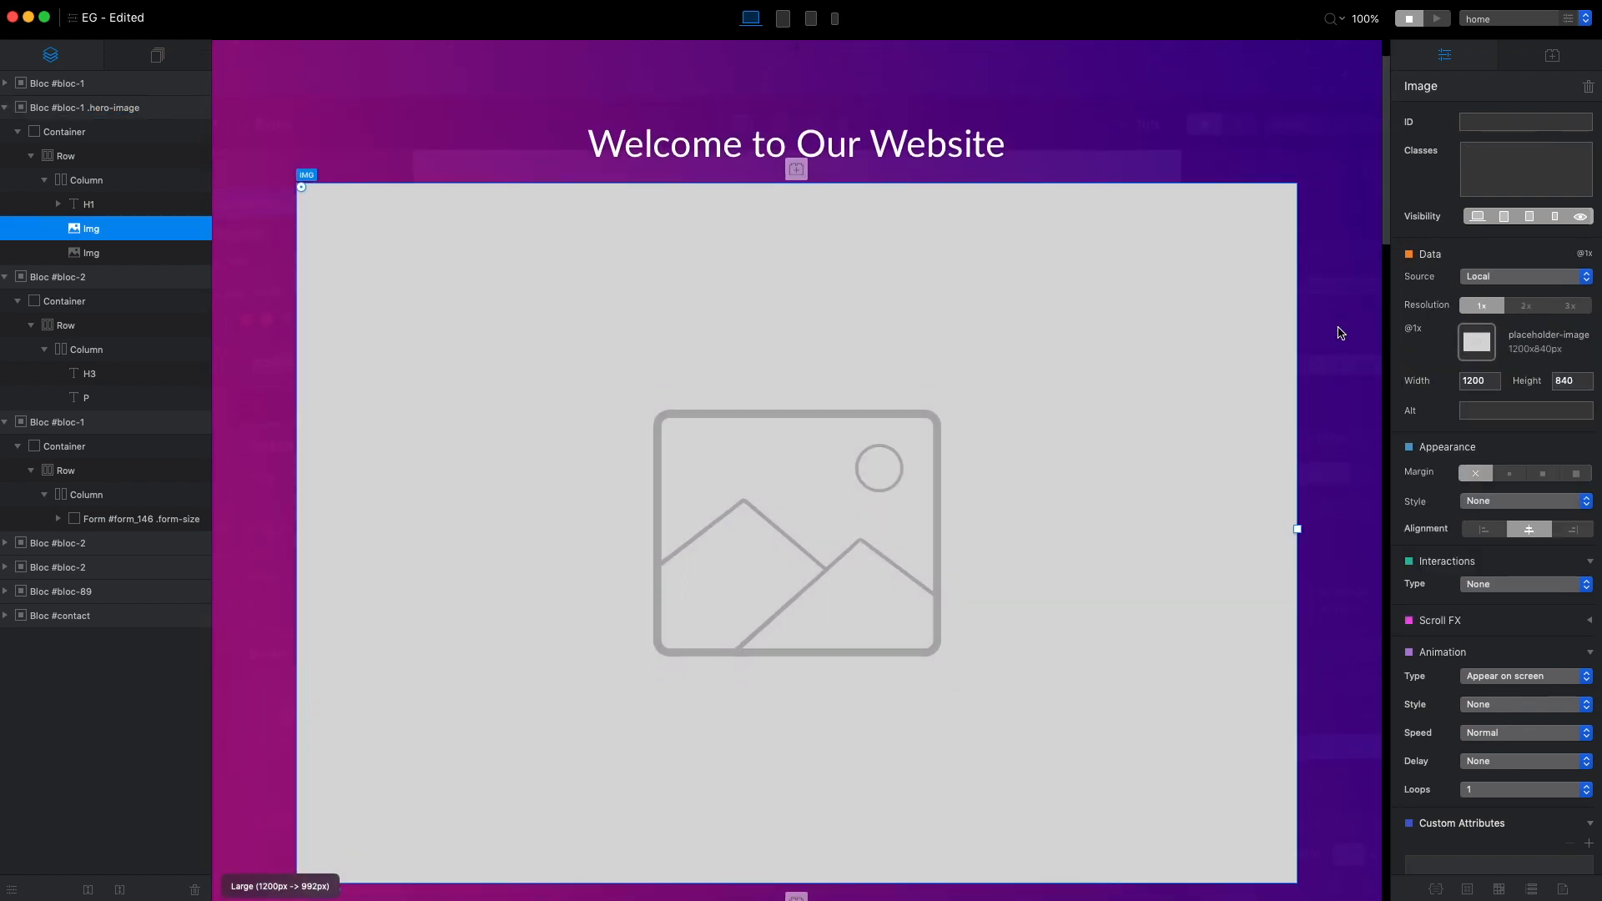
key(Delete)
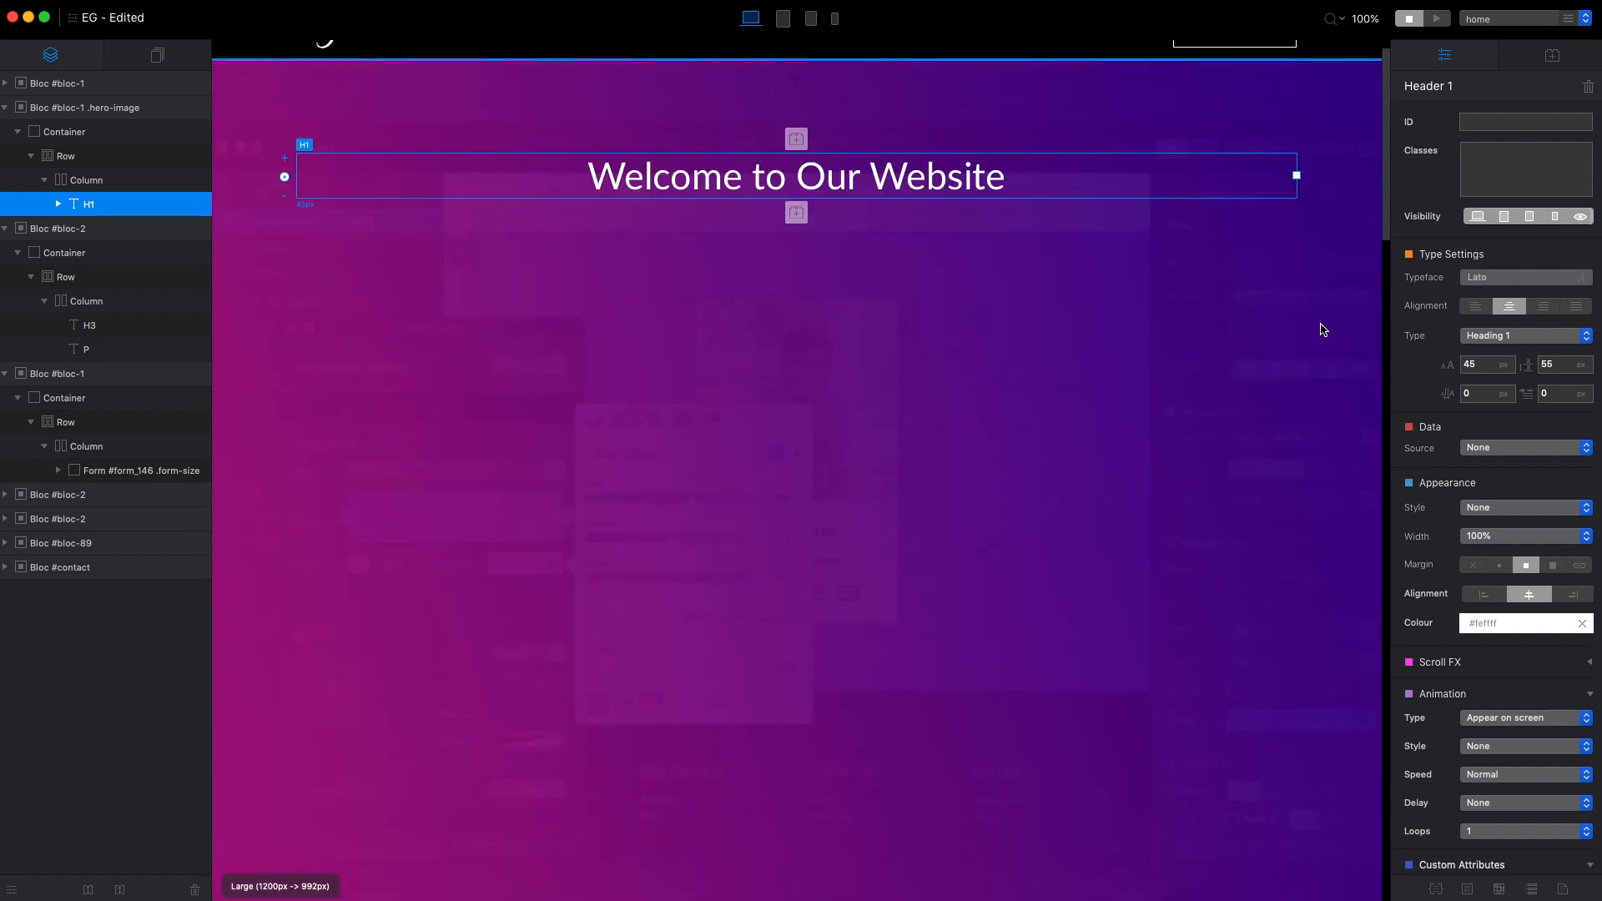
key(super+z)
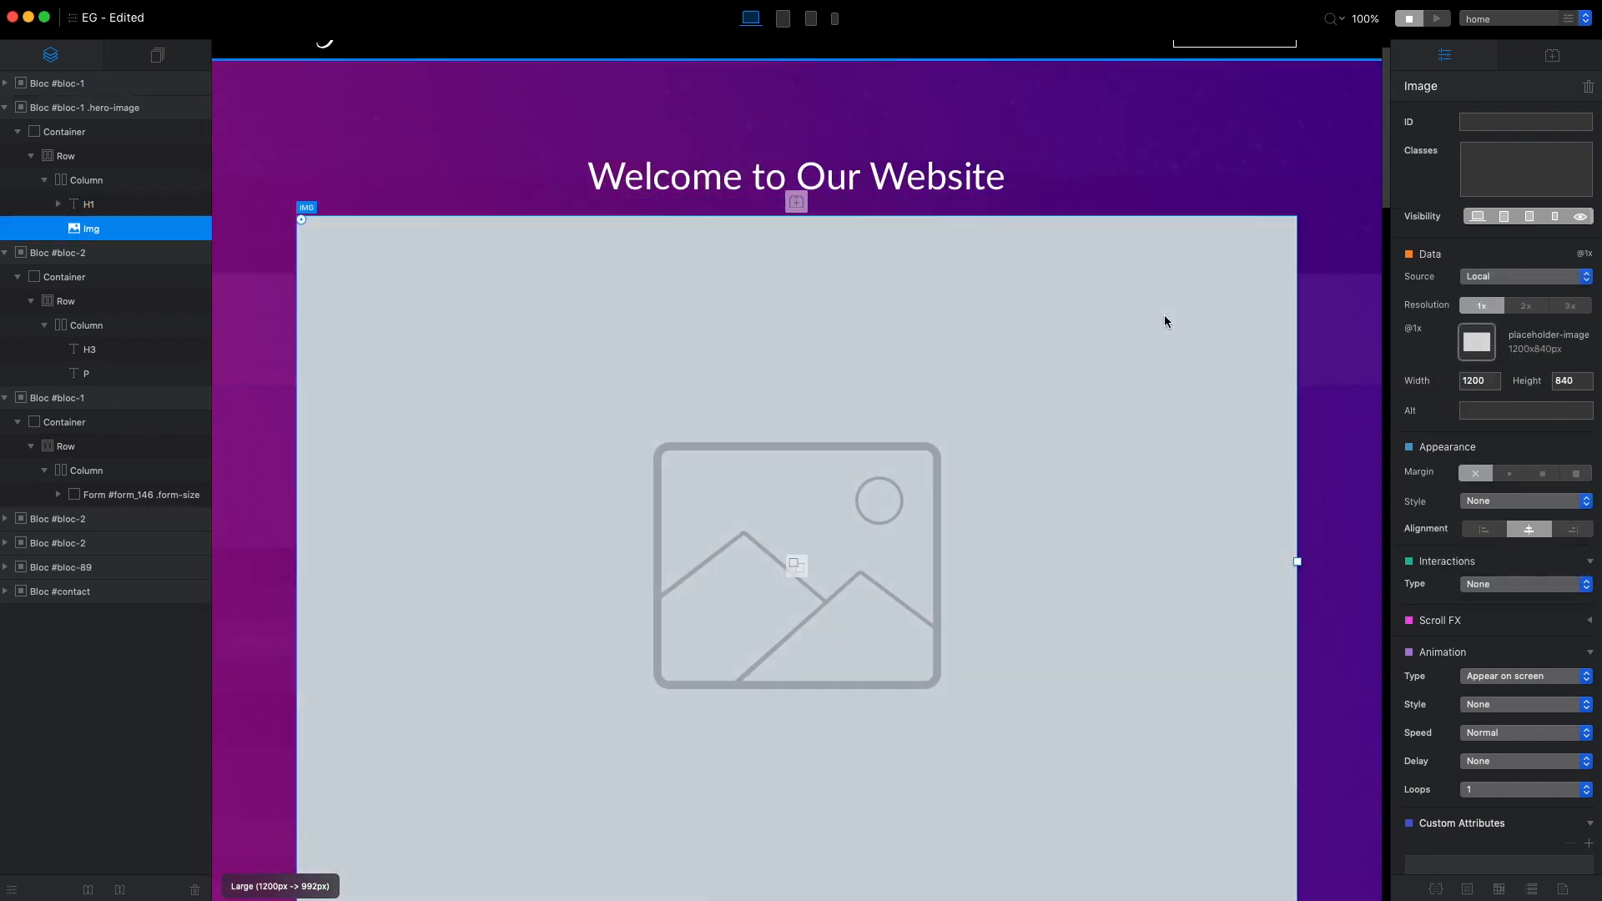
scroll(1220, 313, down, 4)
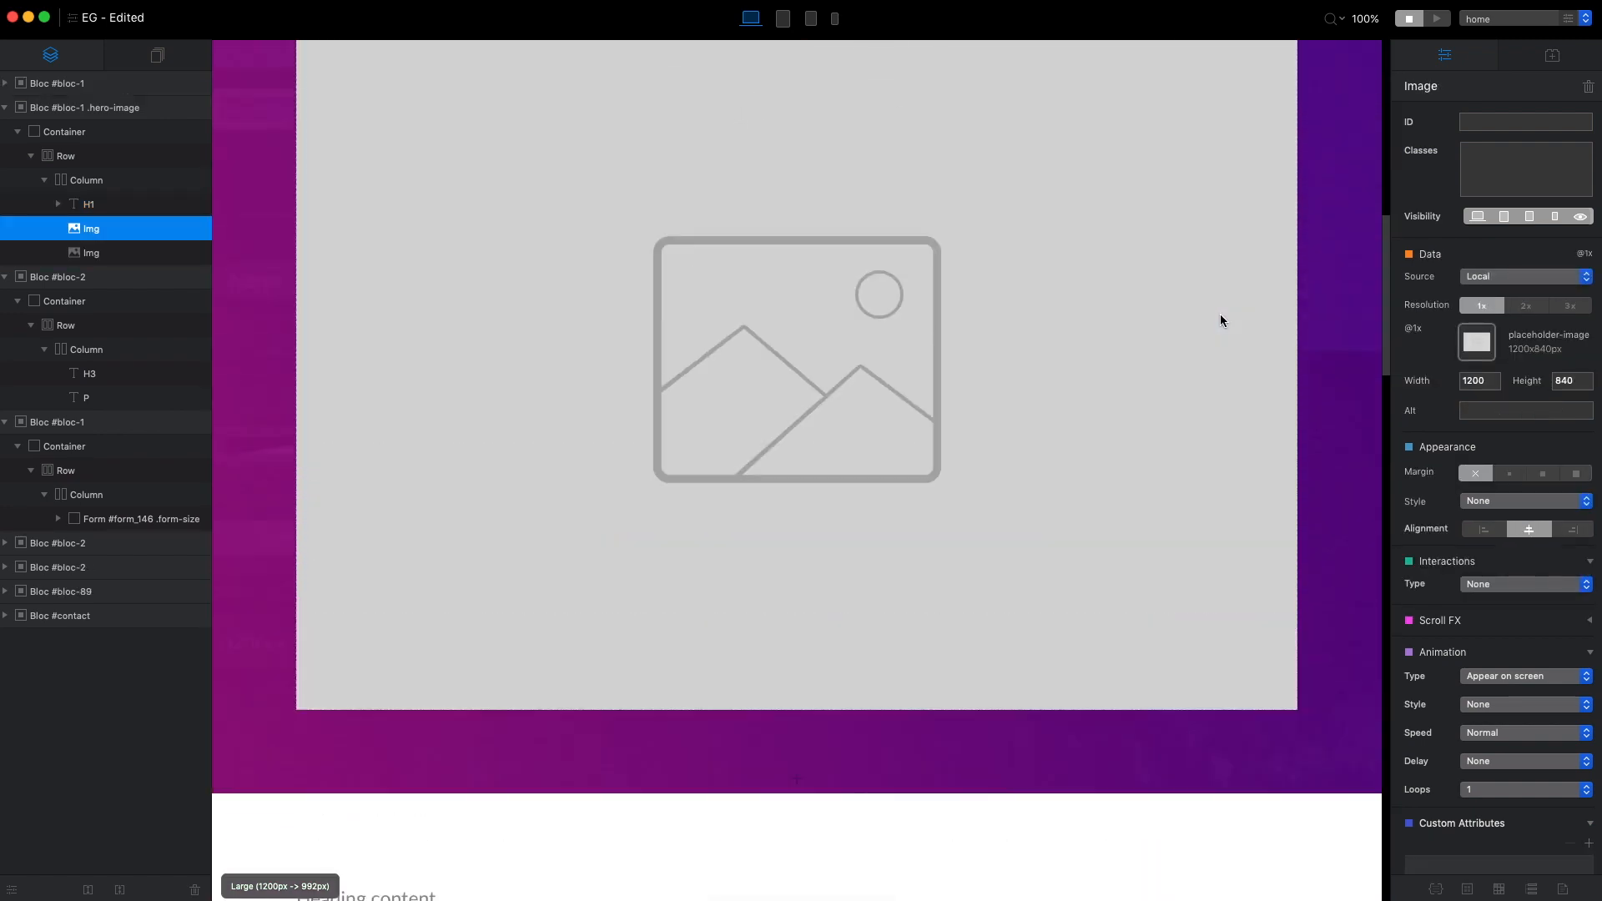
key(Delete)
Open the form's form-size class and replace its percentage width with a fixed width of 700 px
click(1225, 382)
click(1493, 152)
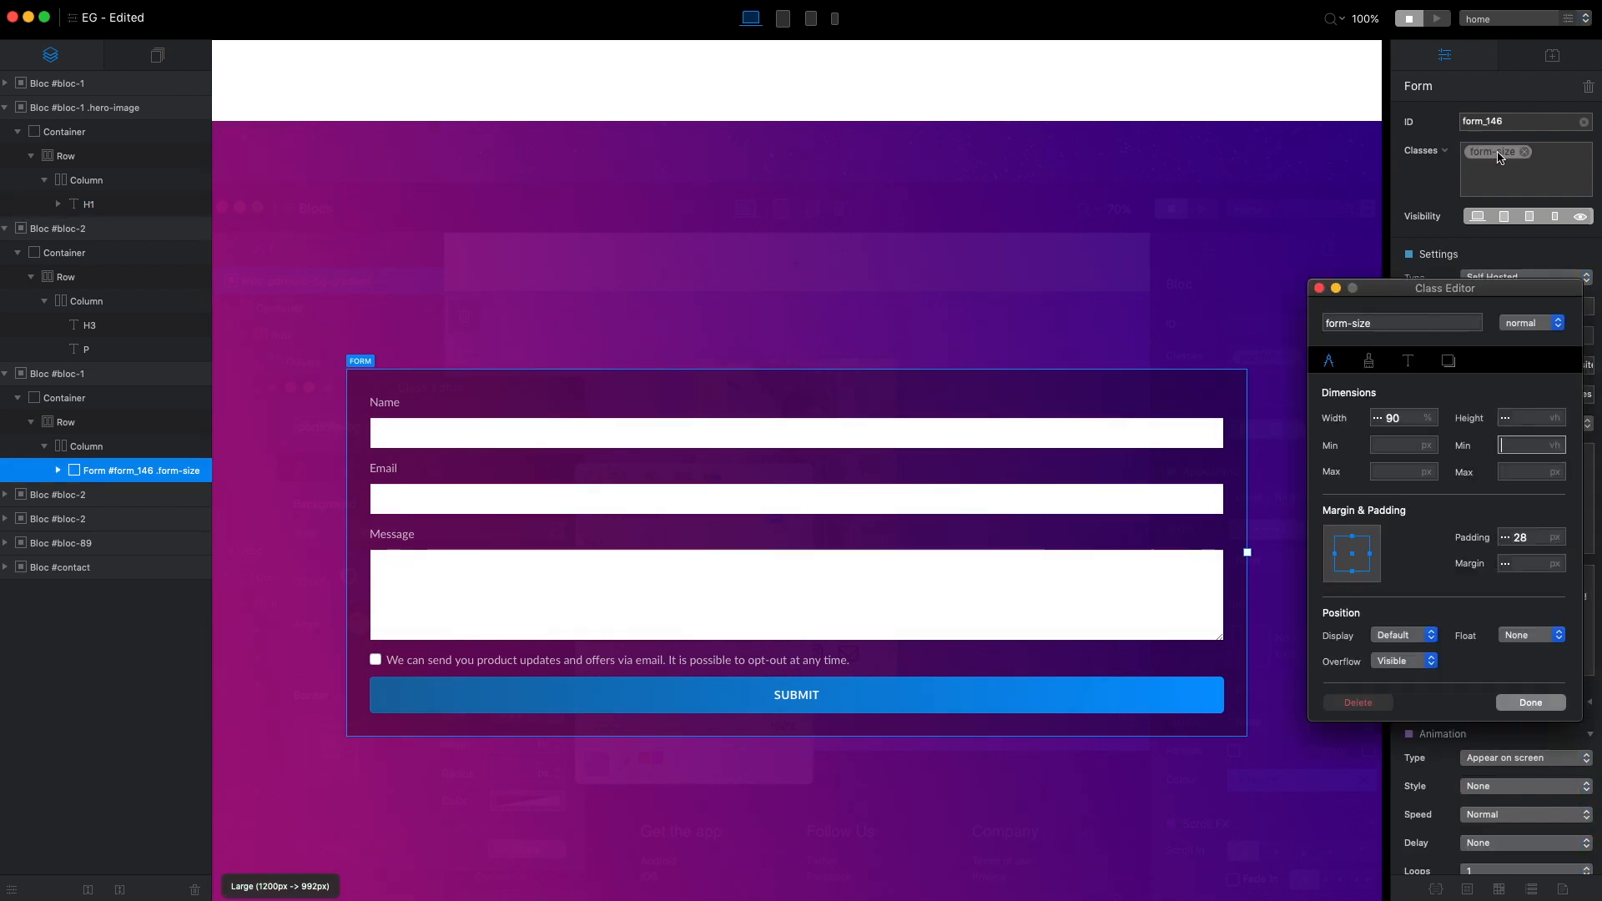
double_click(1393, 417)
key(BackSpace)
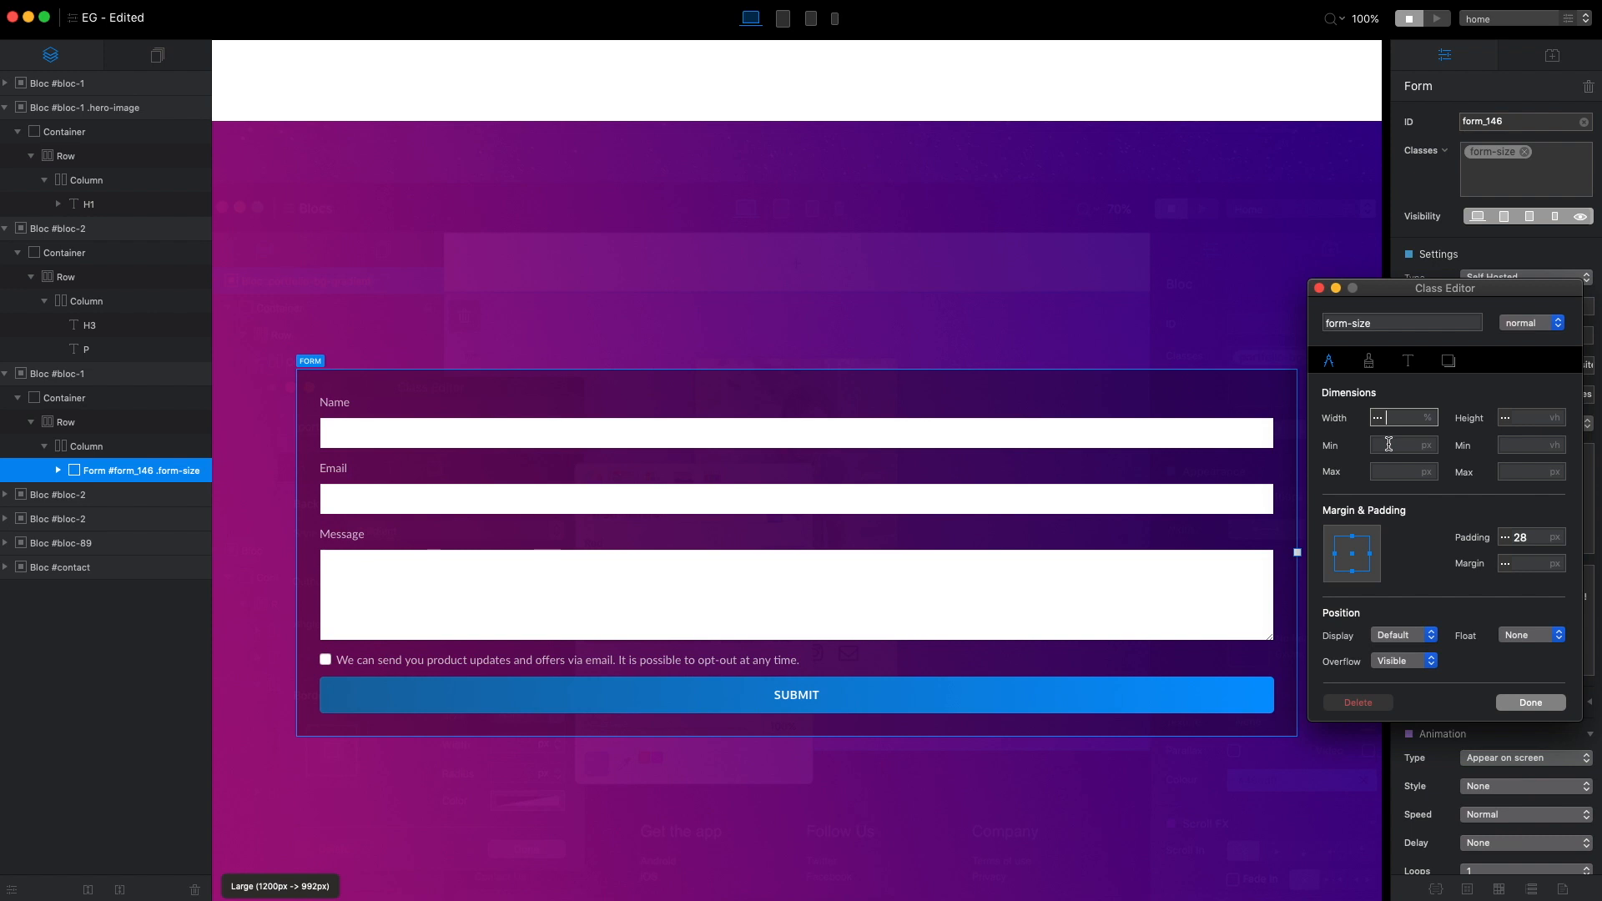
click(1388, 443)
click(1425, 415)
click(1426, 405)
text(700)
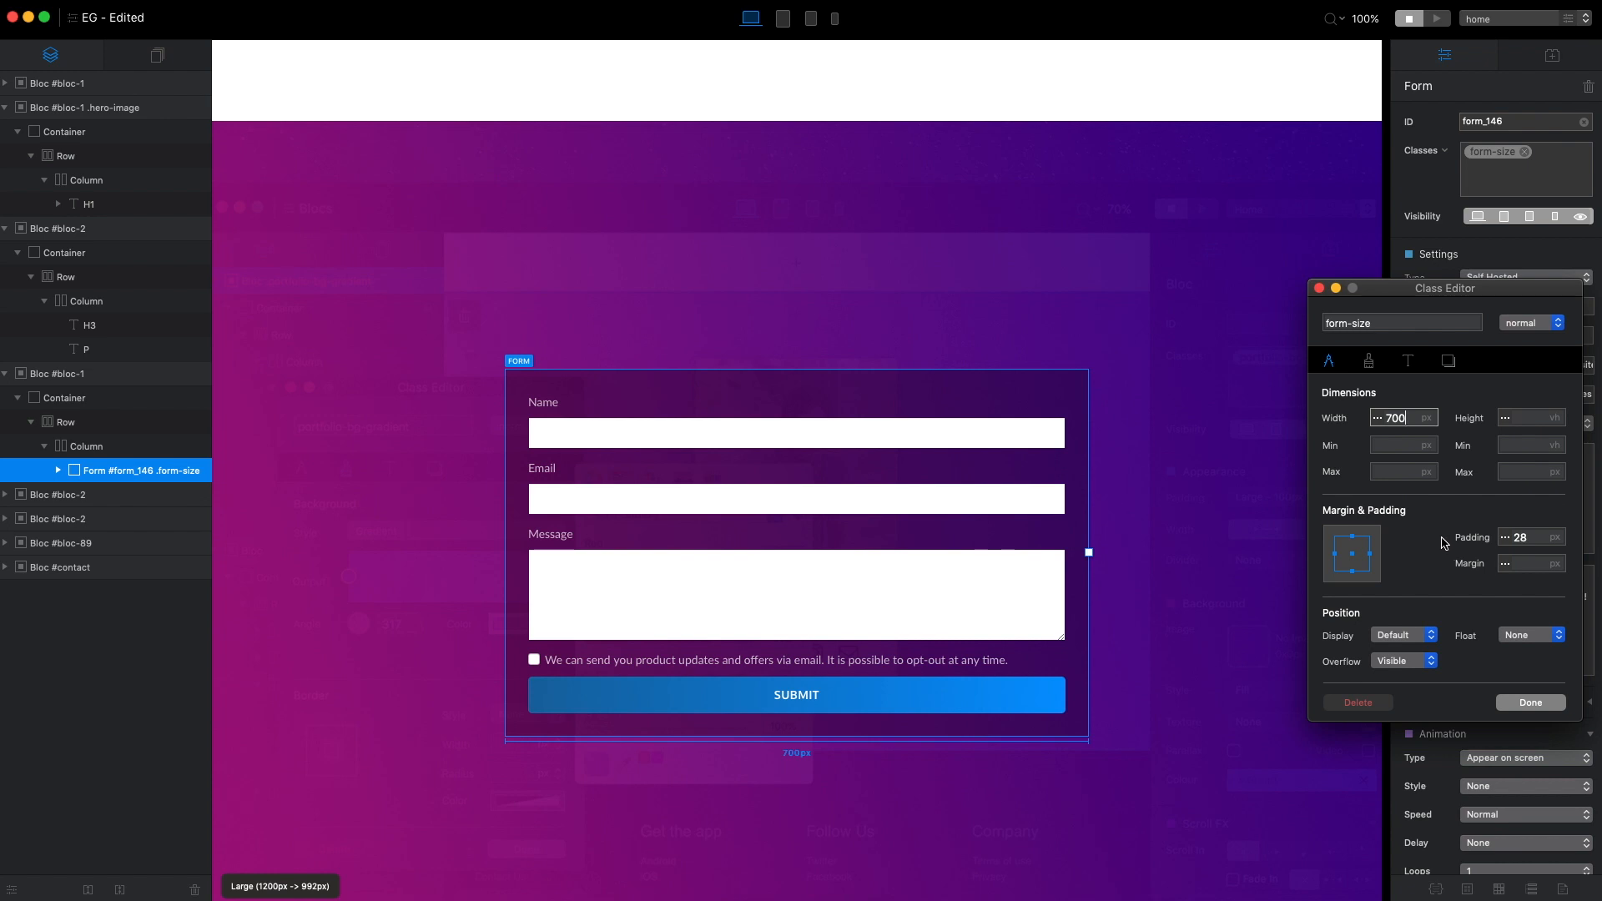
Check the form's fit at the medium and small breakpoints, and return to the large one
click(785, 18)
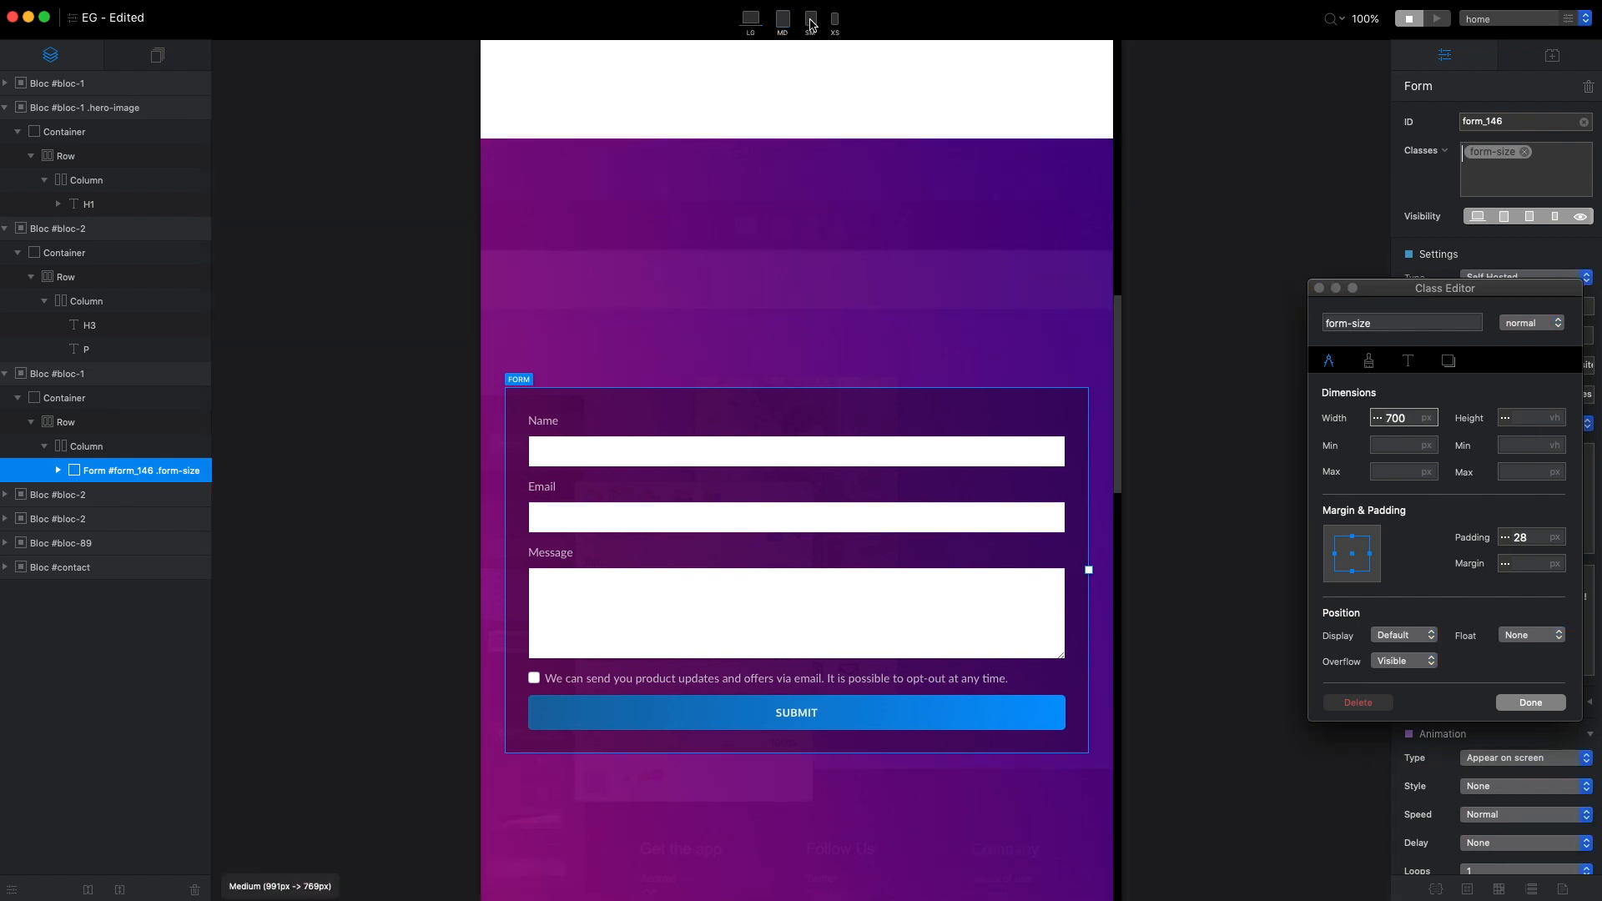
click(819, 23)
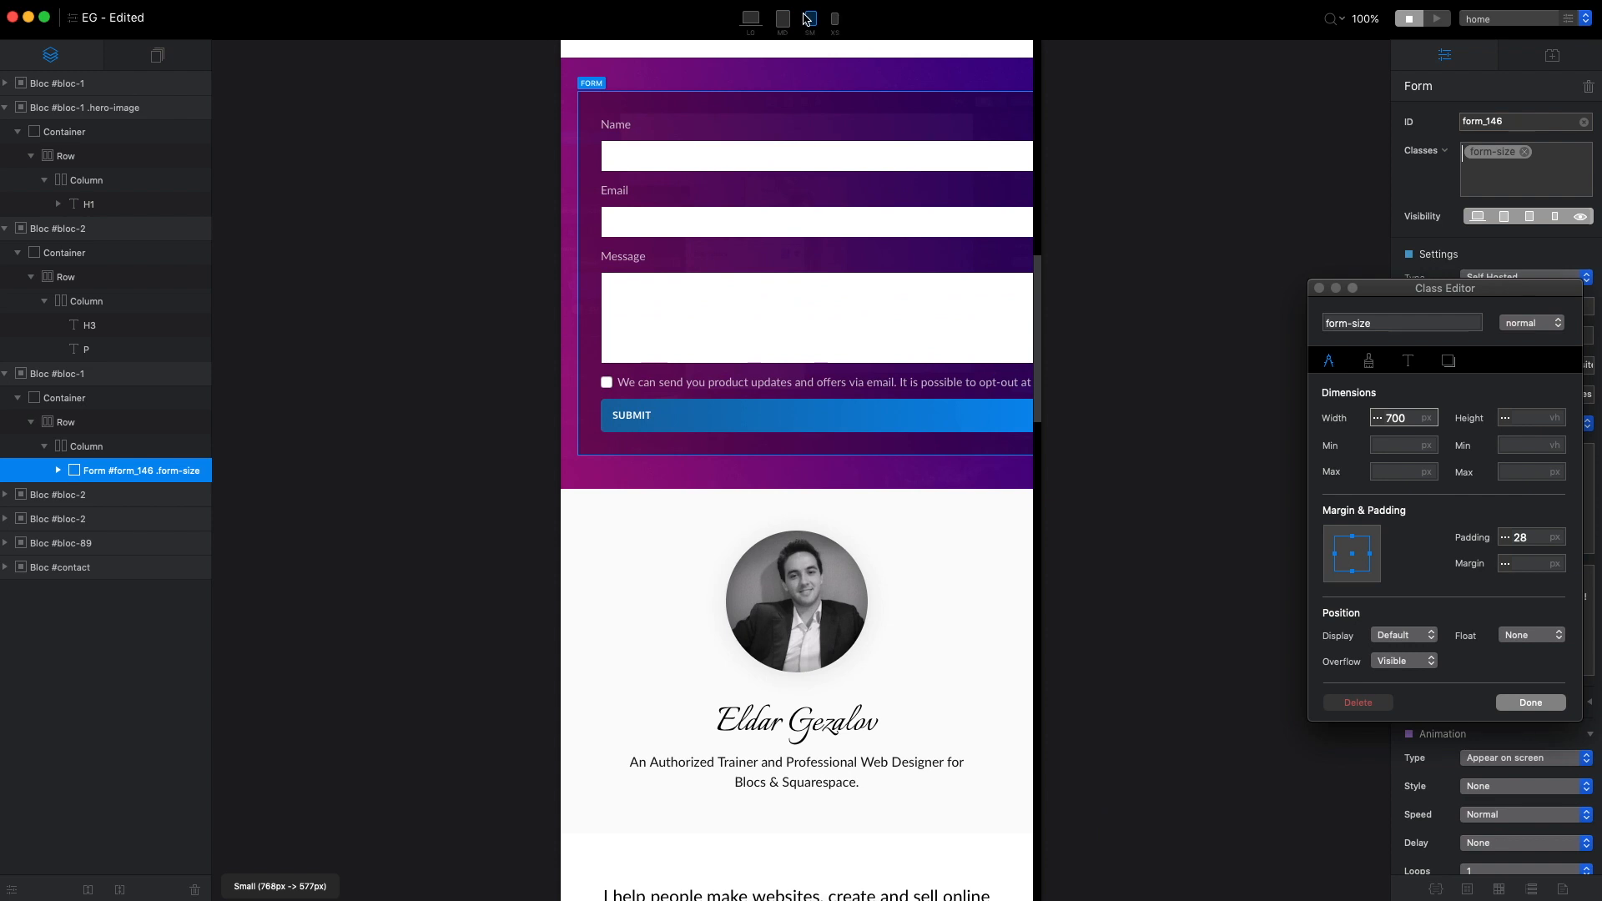
click(750, 22)
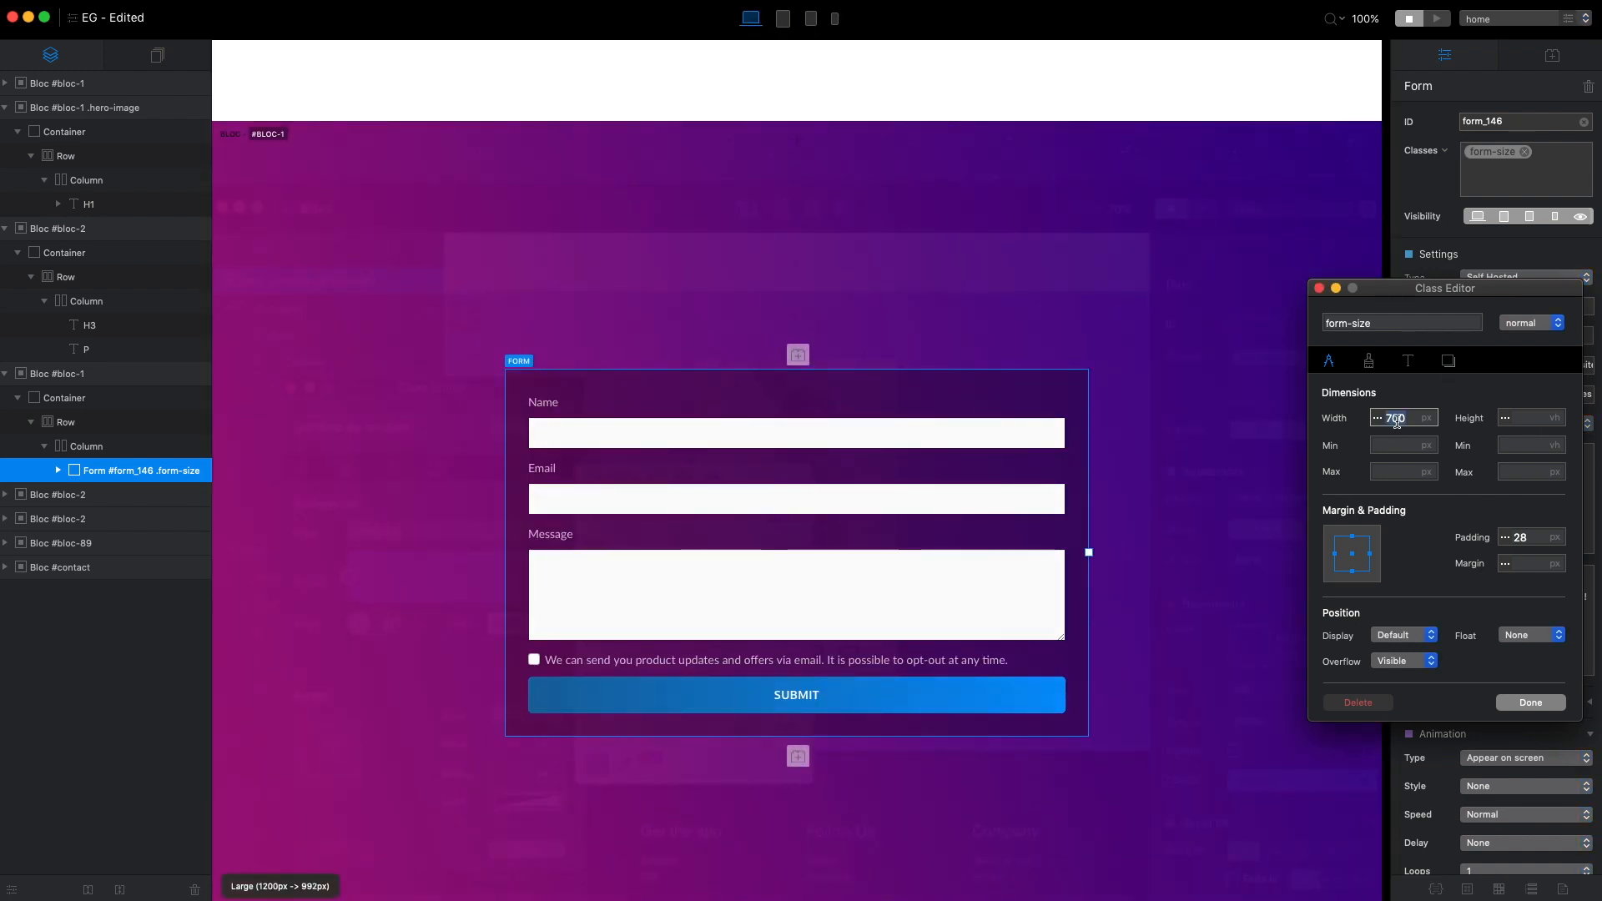
Clear the form-size class's fixed width, set its maximum width to 700 px, and save the class
key(BackSpace)
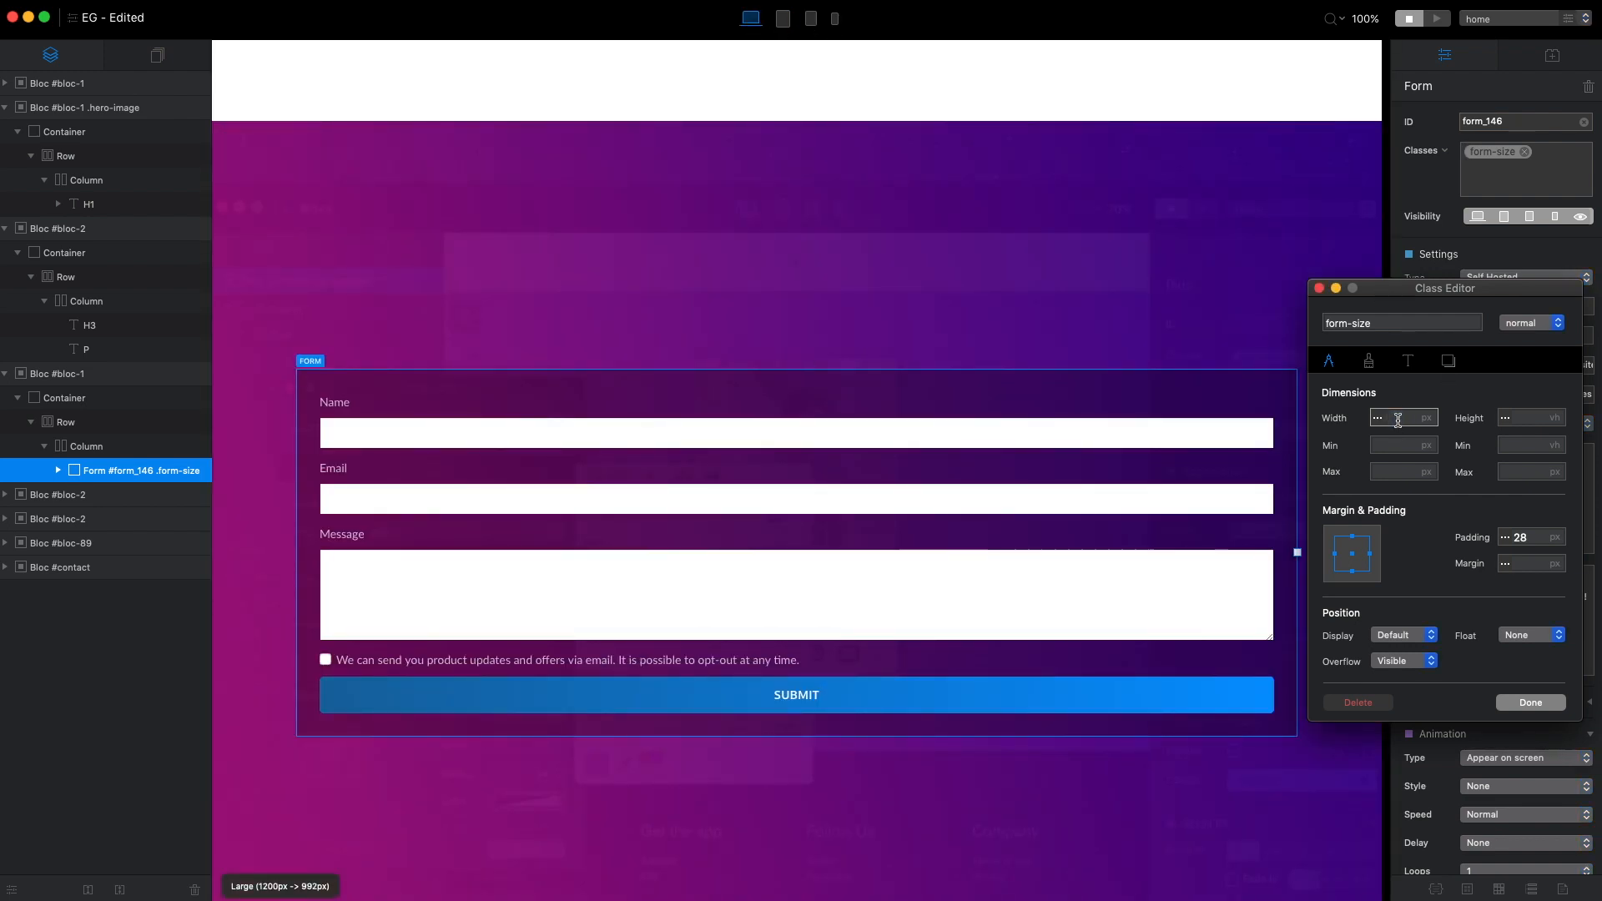
click(1389, 472)
text(700)
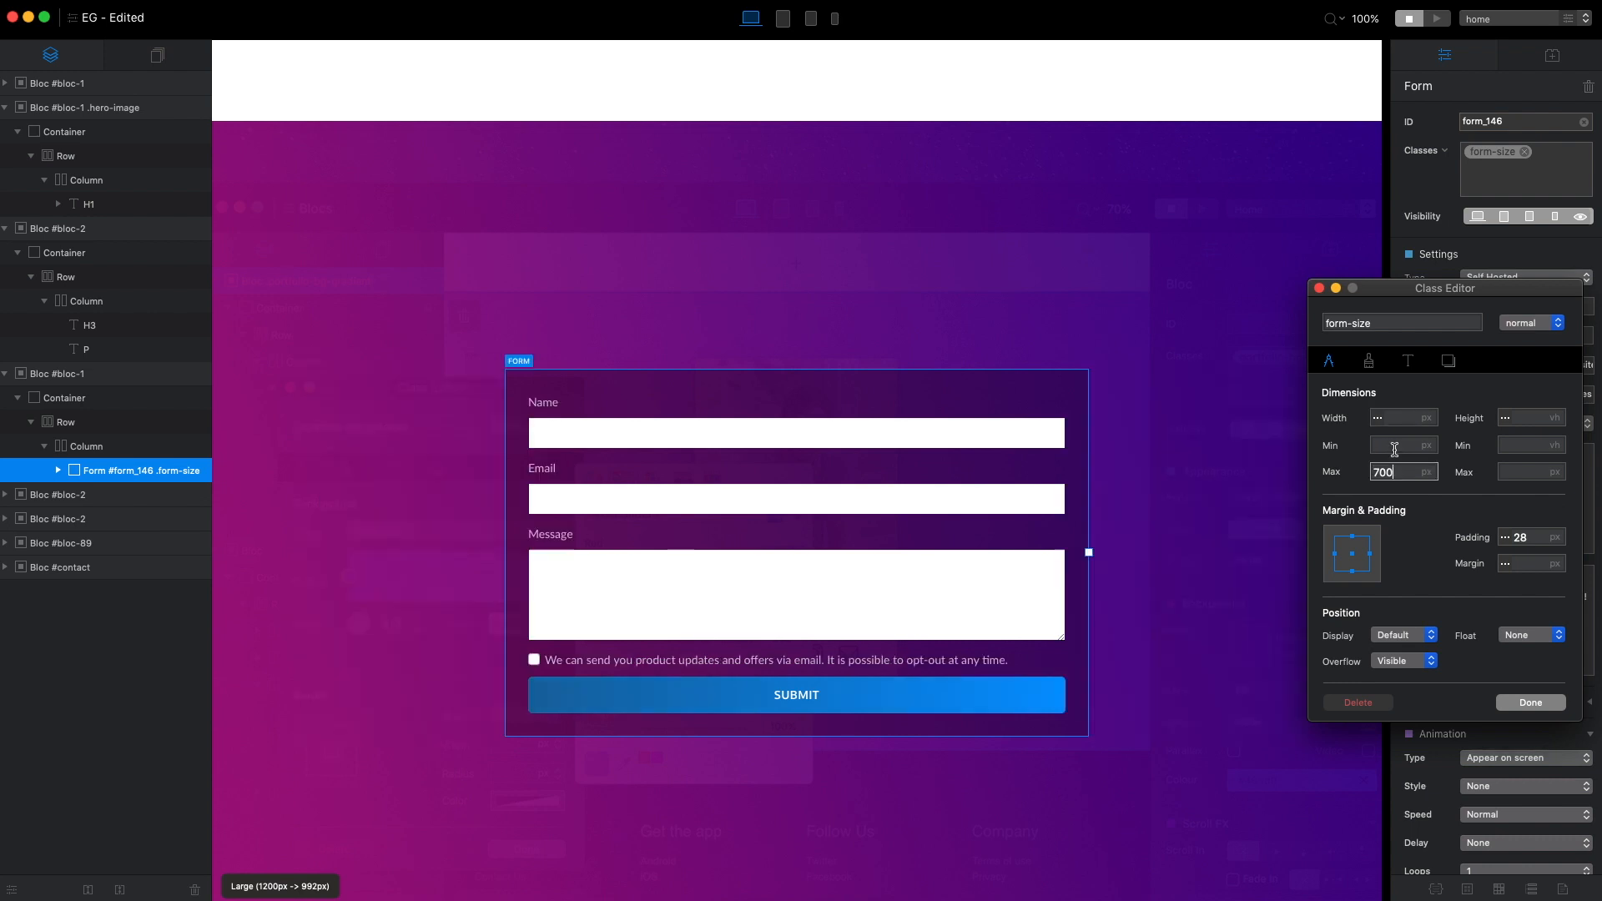
click(1531, 703)
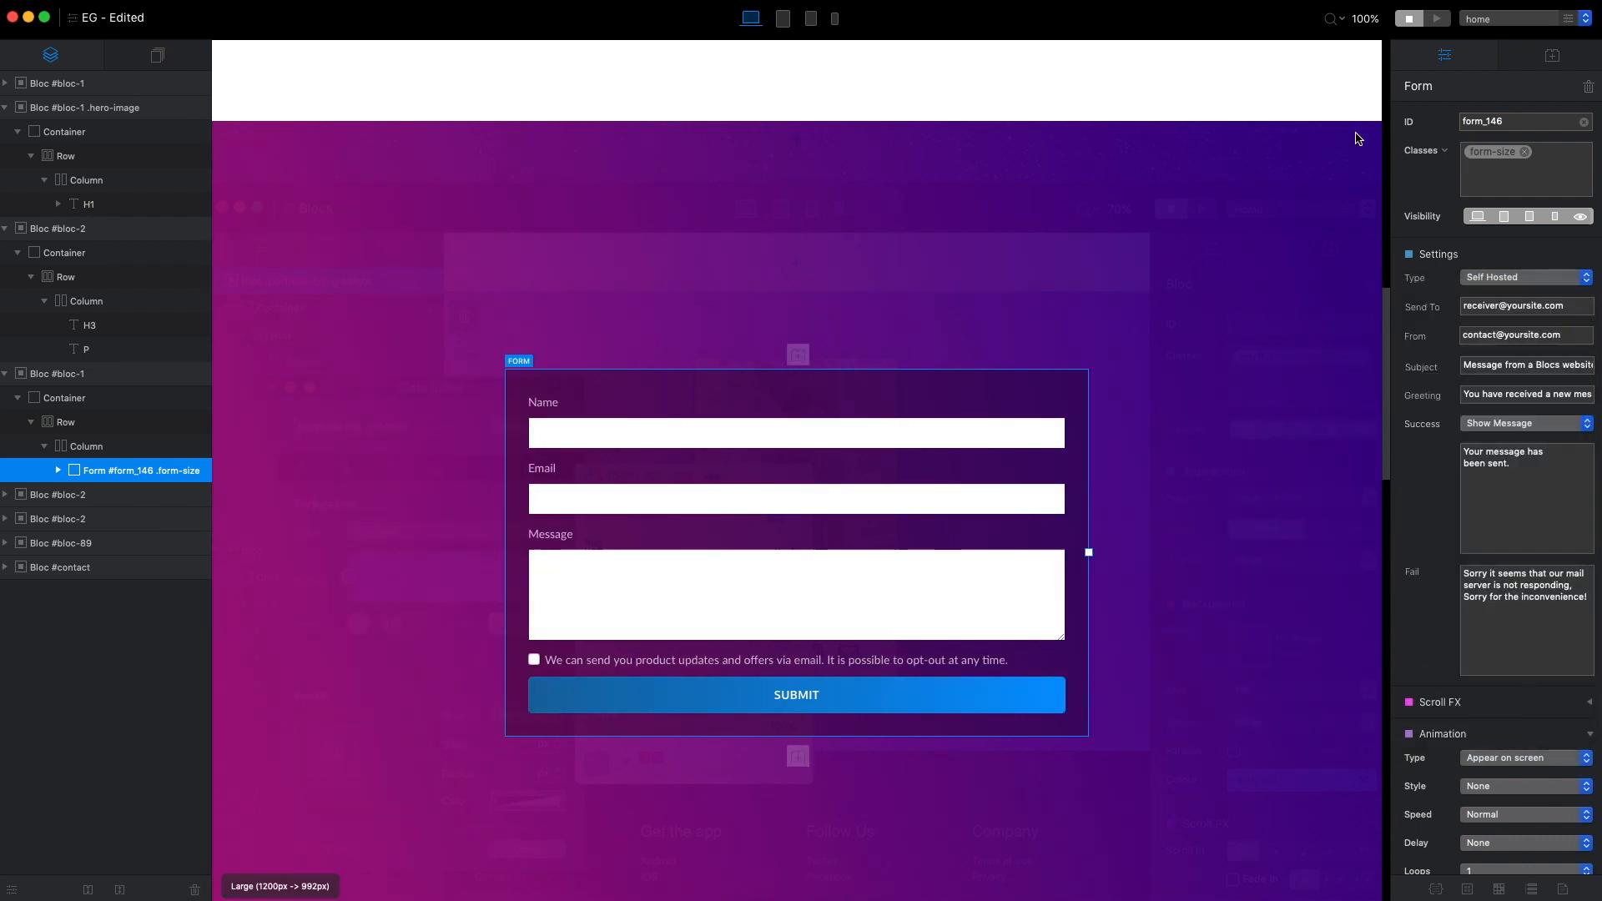
Preview the page, examine the hero and form sections, and return to editing
click(1443, 20)
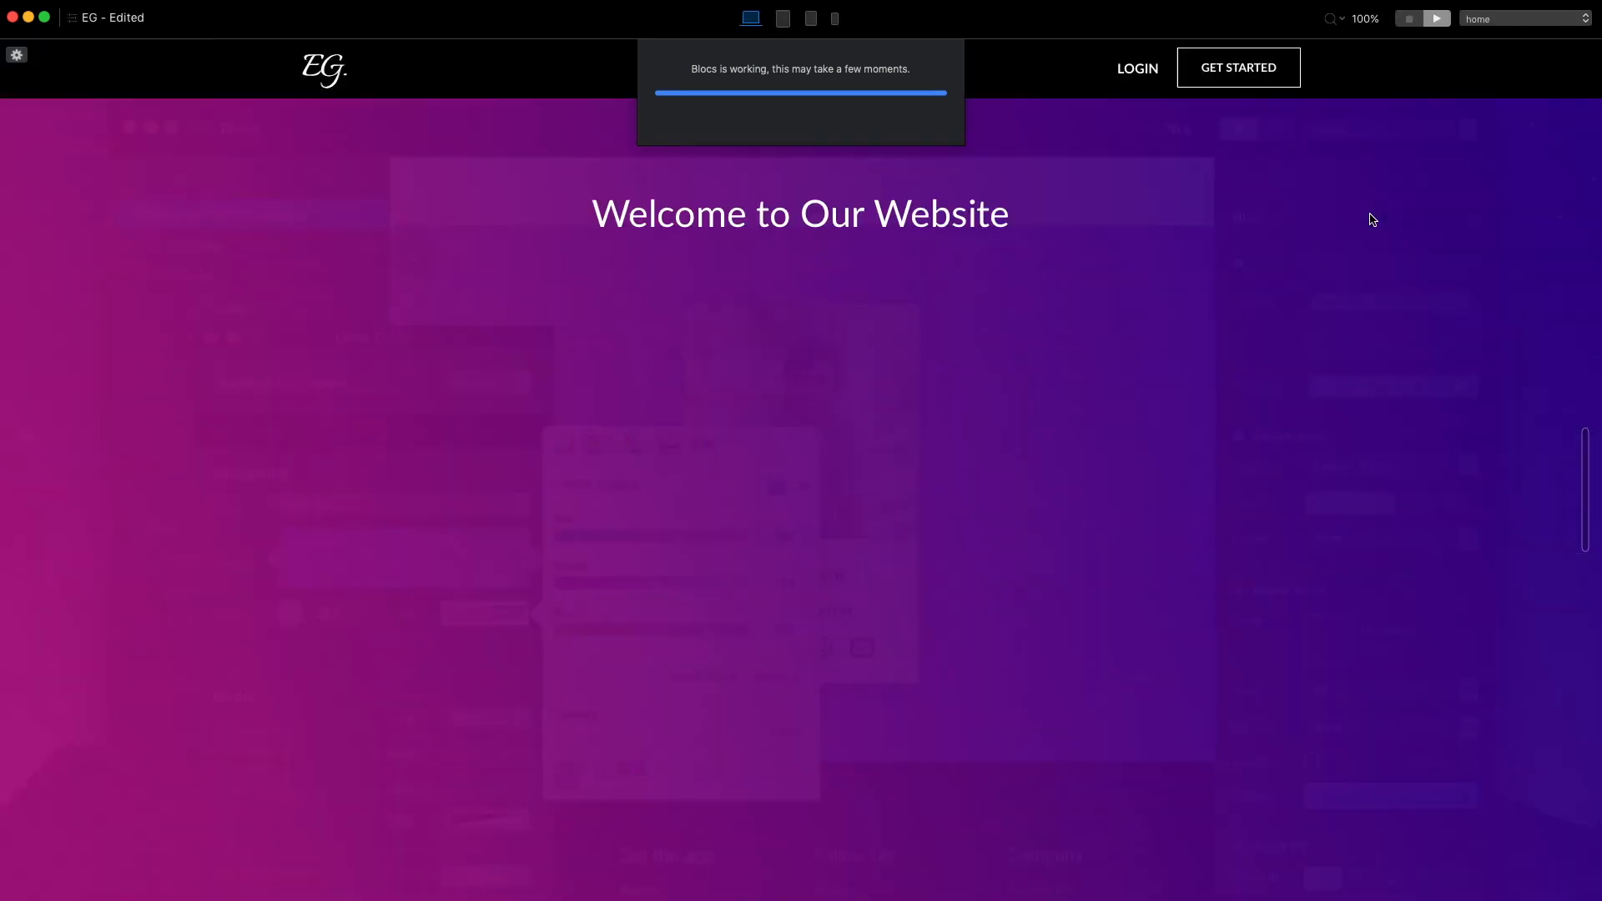
scroll(1360, 379, down, 5)
scroll(1364, 381, down, 10)
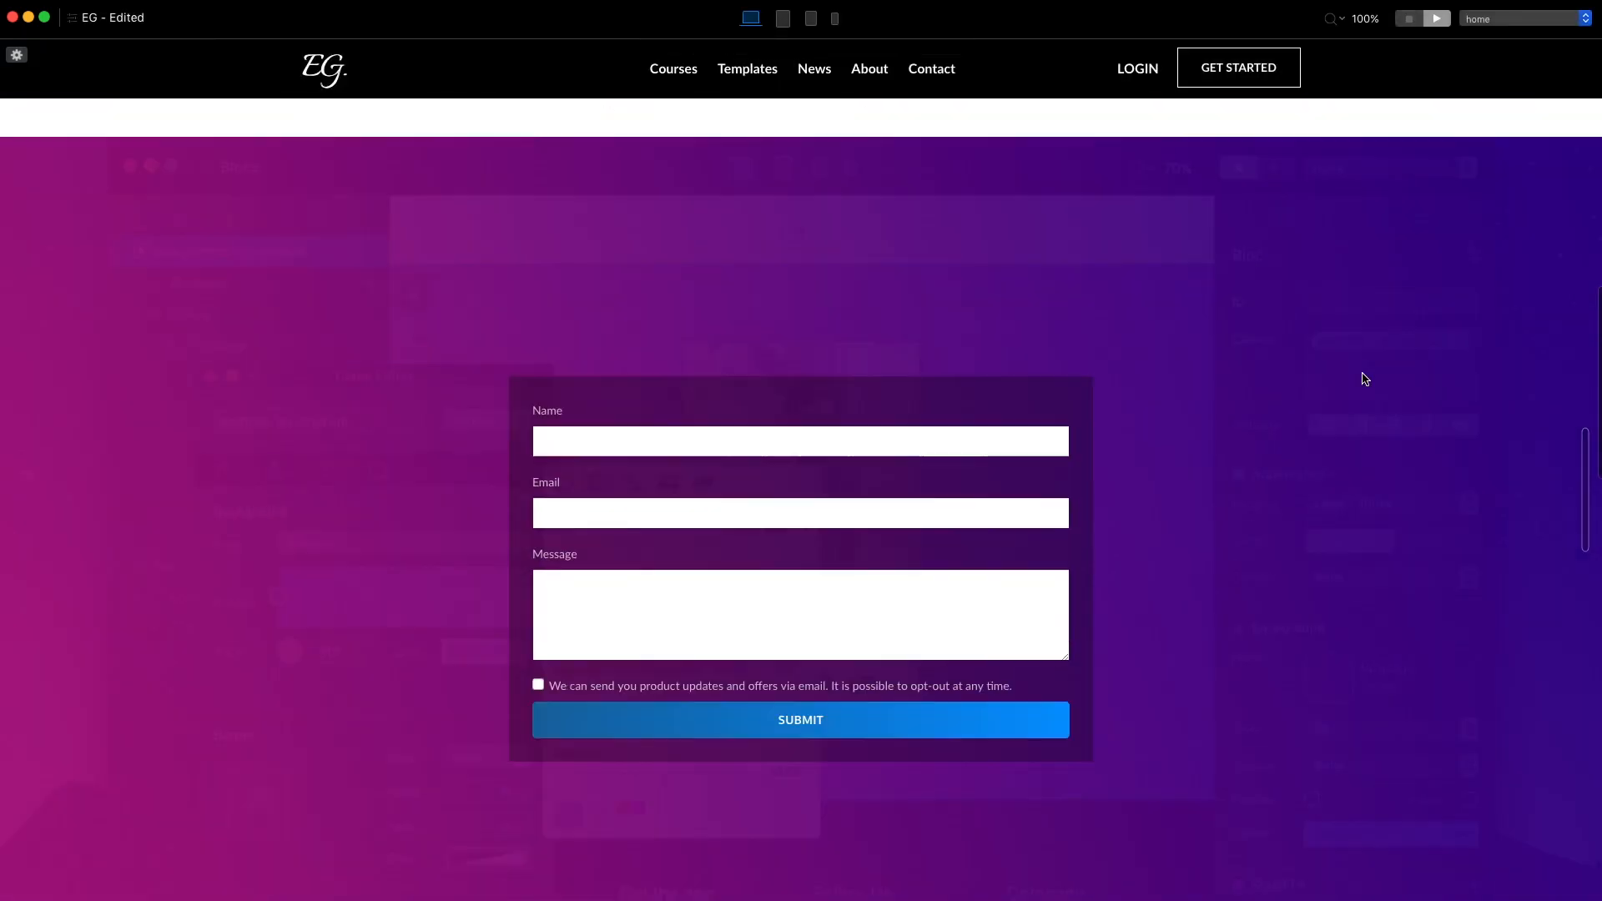
scroll(1535, 438, up, 1)
drag(1586, 465, 1594, 418)
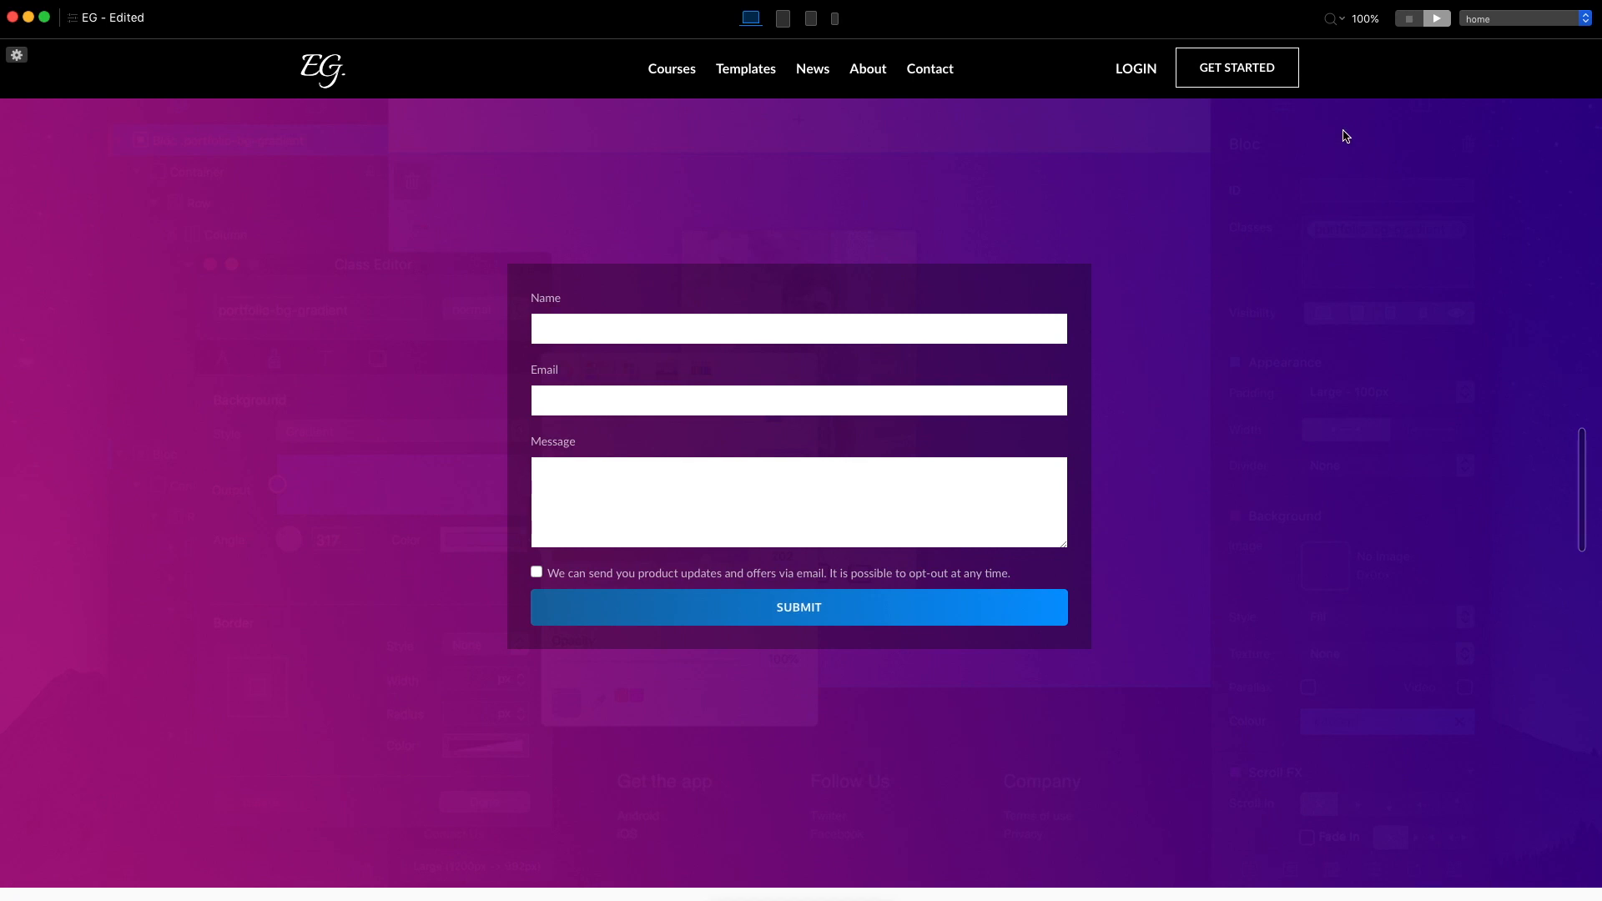
click(1409, 18)
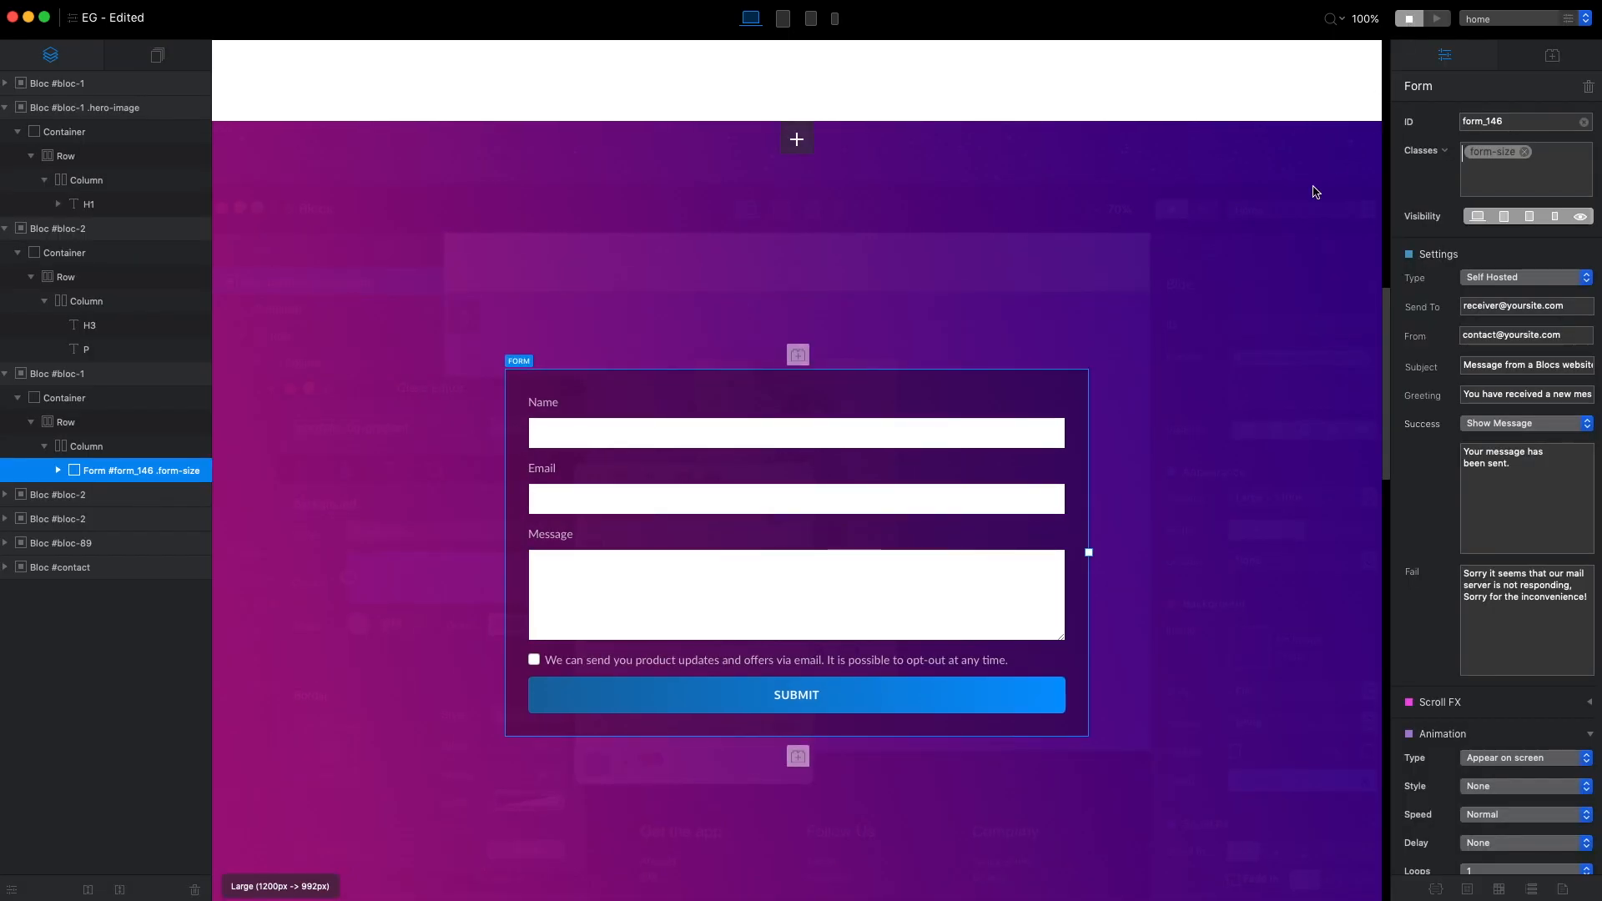
Set the form-size class's width to 90% alongside its 700 px maximum width, and save the class
click(1489, 163)
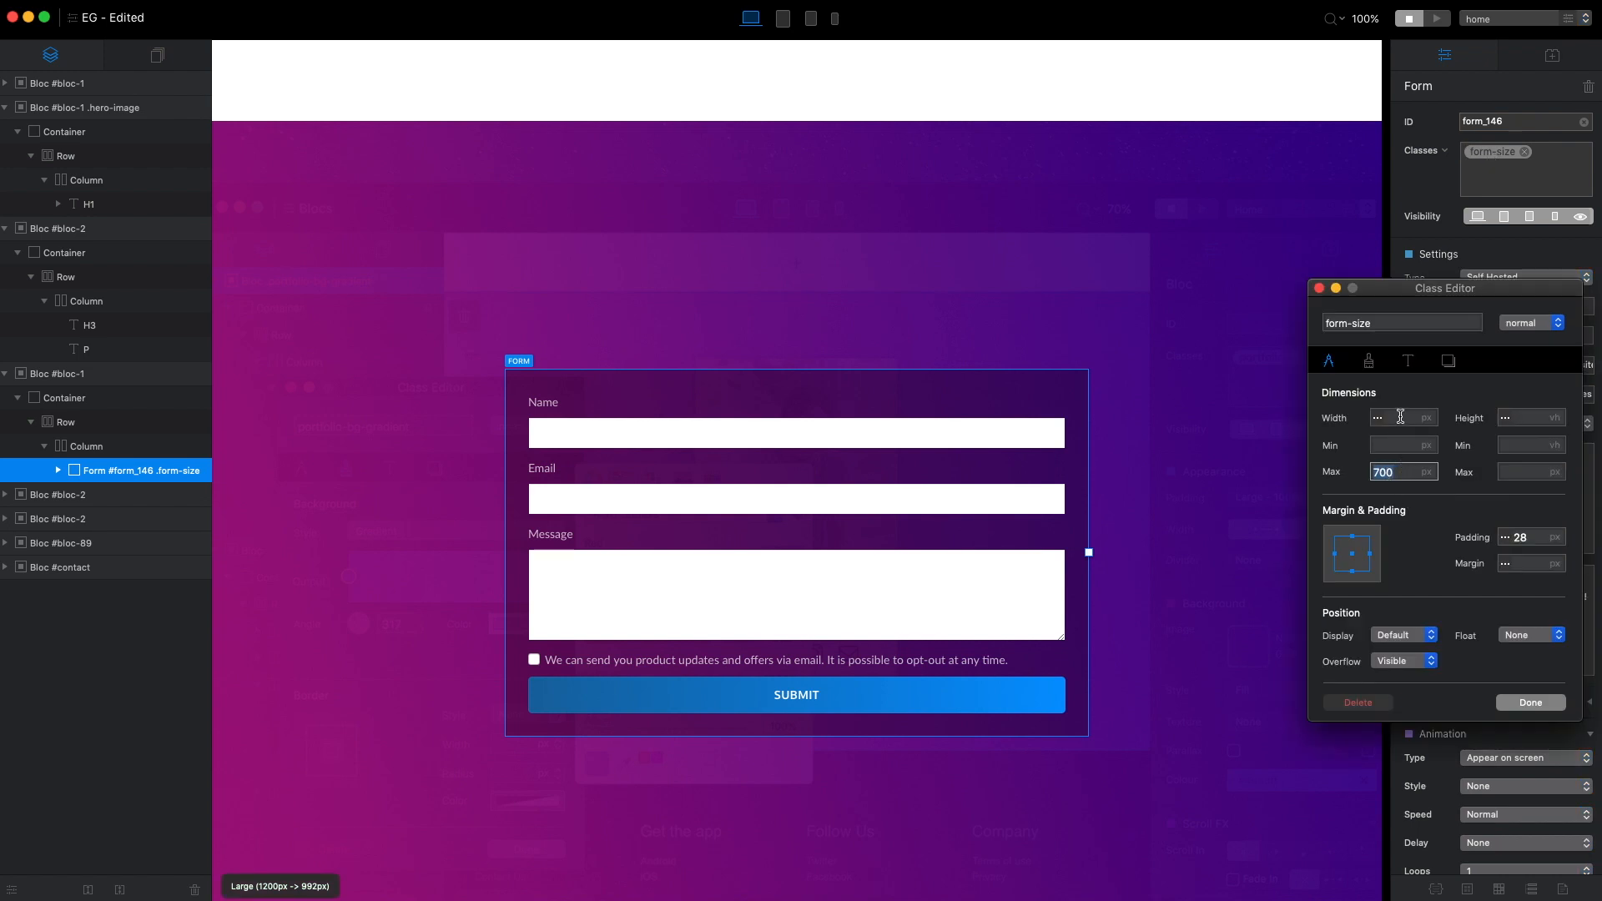
click(1427, 417)
click(1436, 430)
click(1407, 418)
text(90)
double_click(1383, 472)
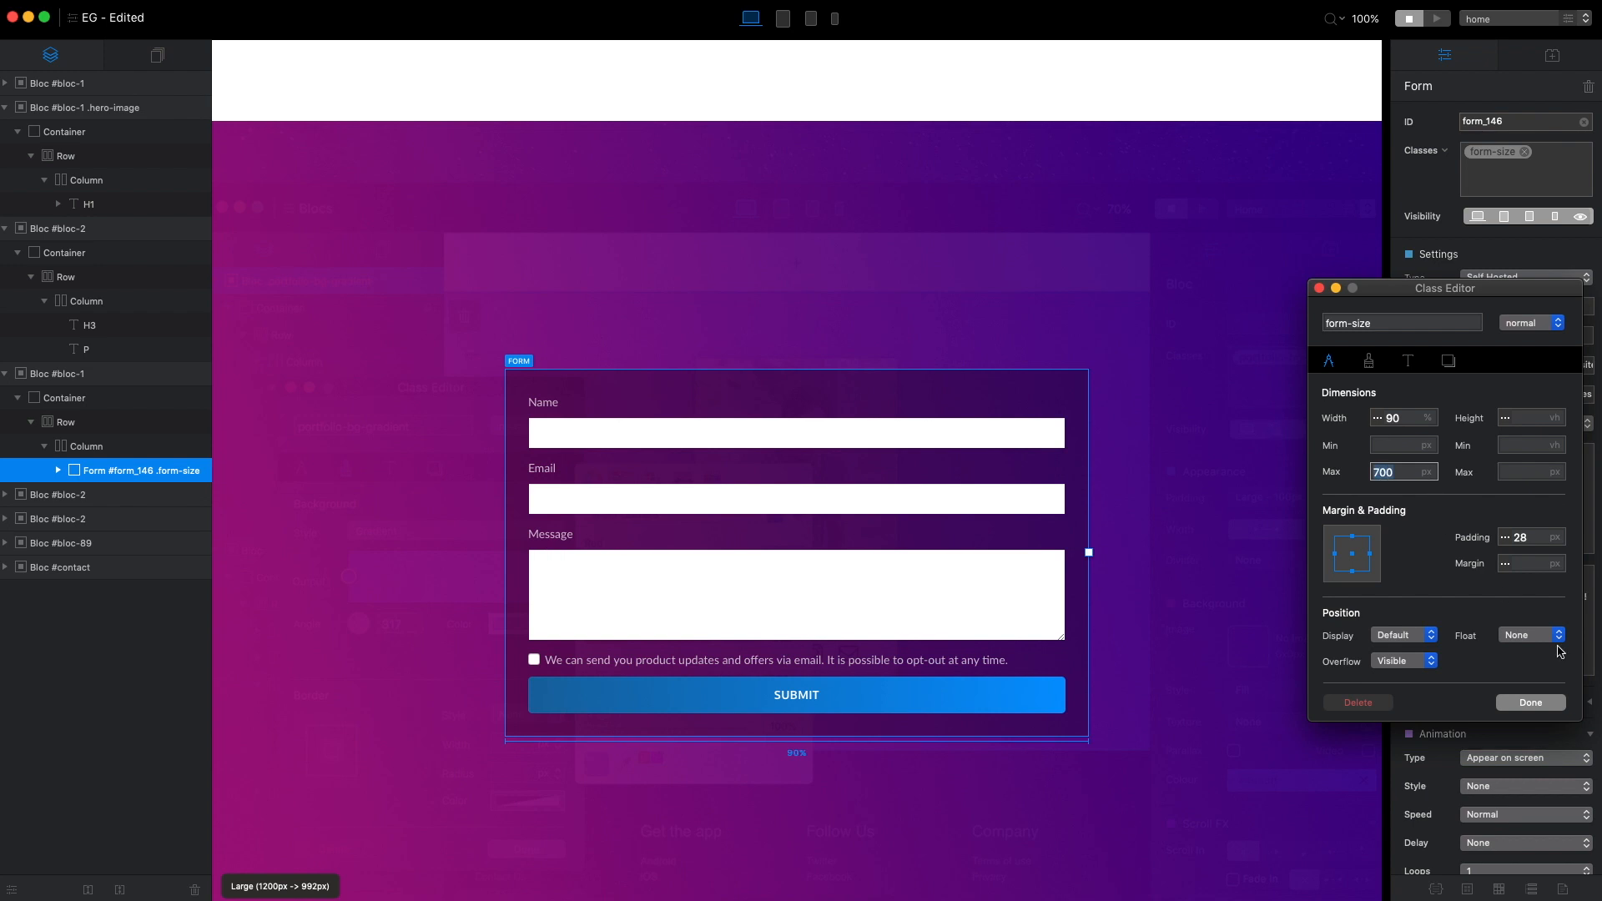
click(1539, 703)
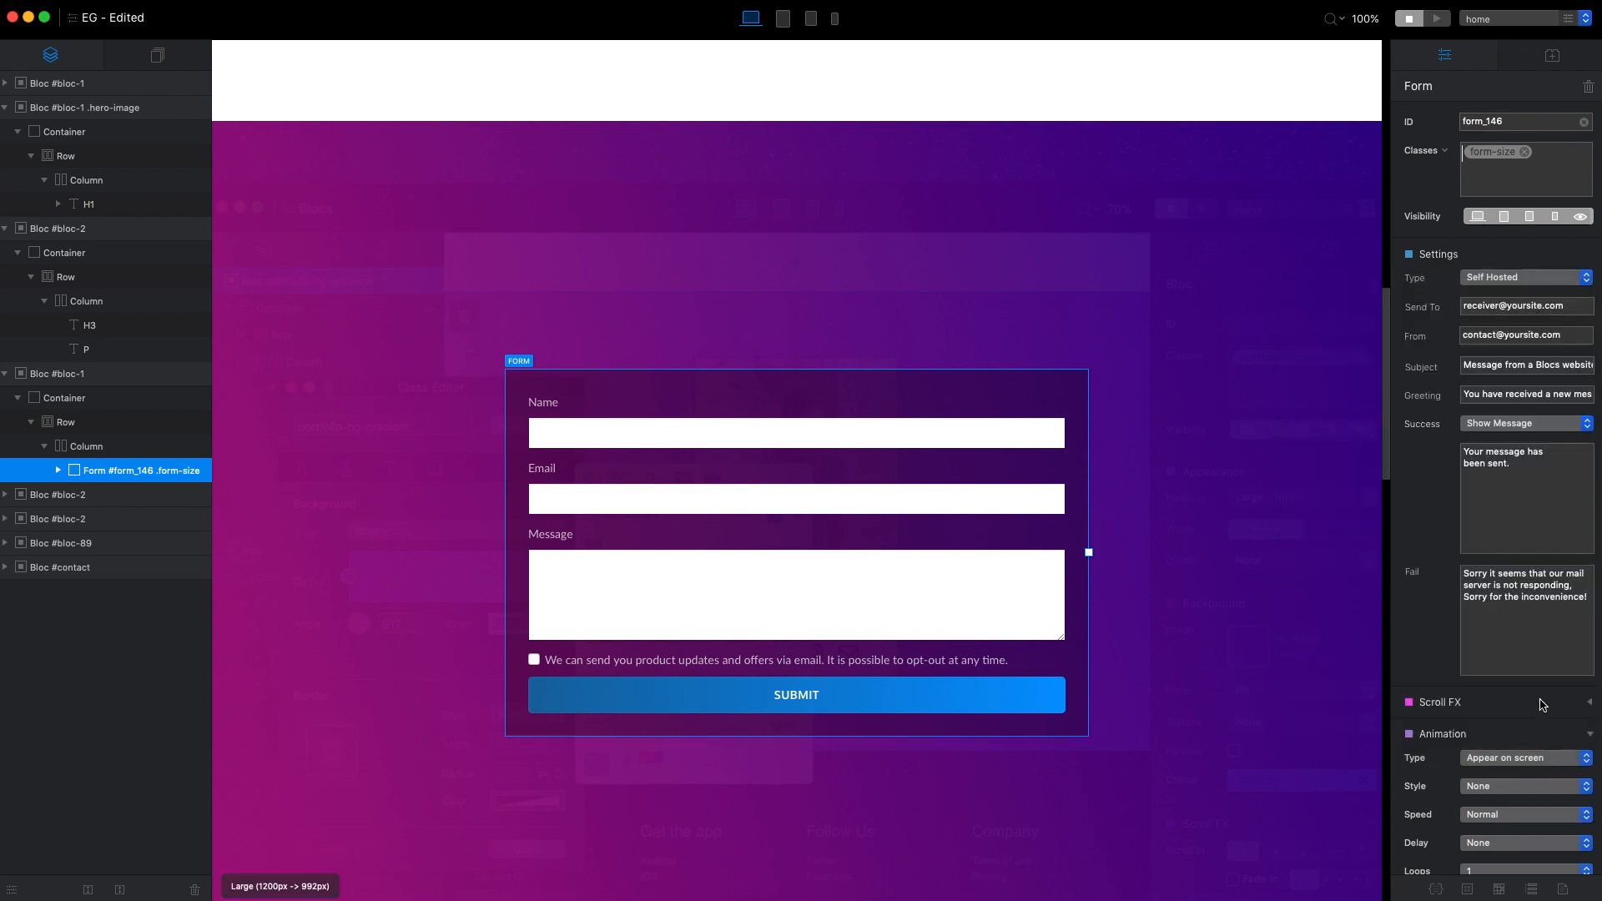
Preview the form section while narrowing the page to about phone width, and return to editing at the medium breakpoint
click(1438, 19)
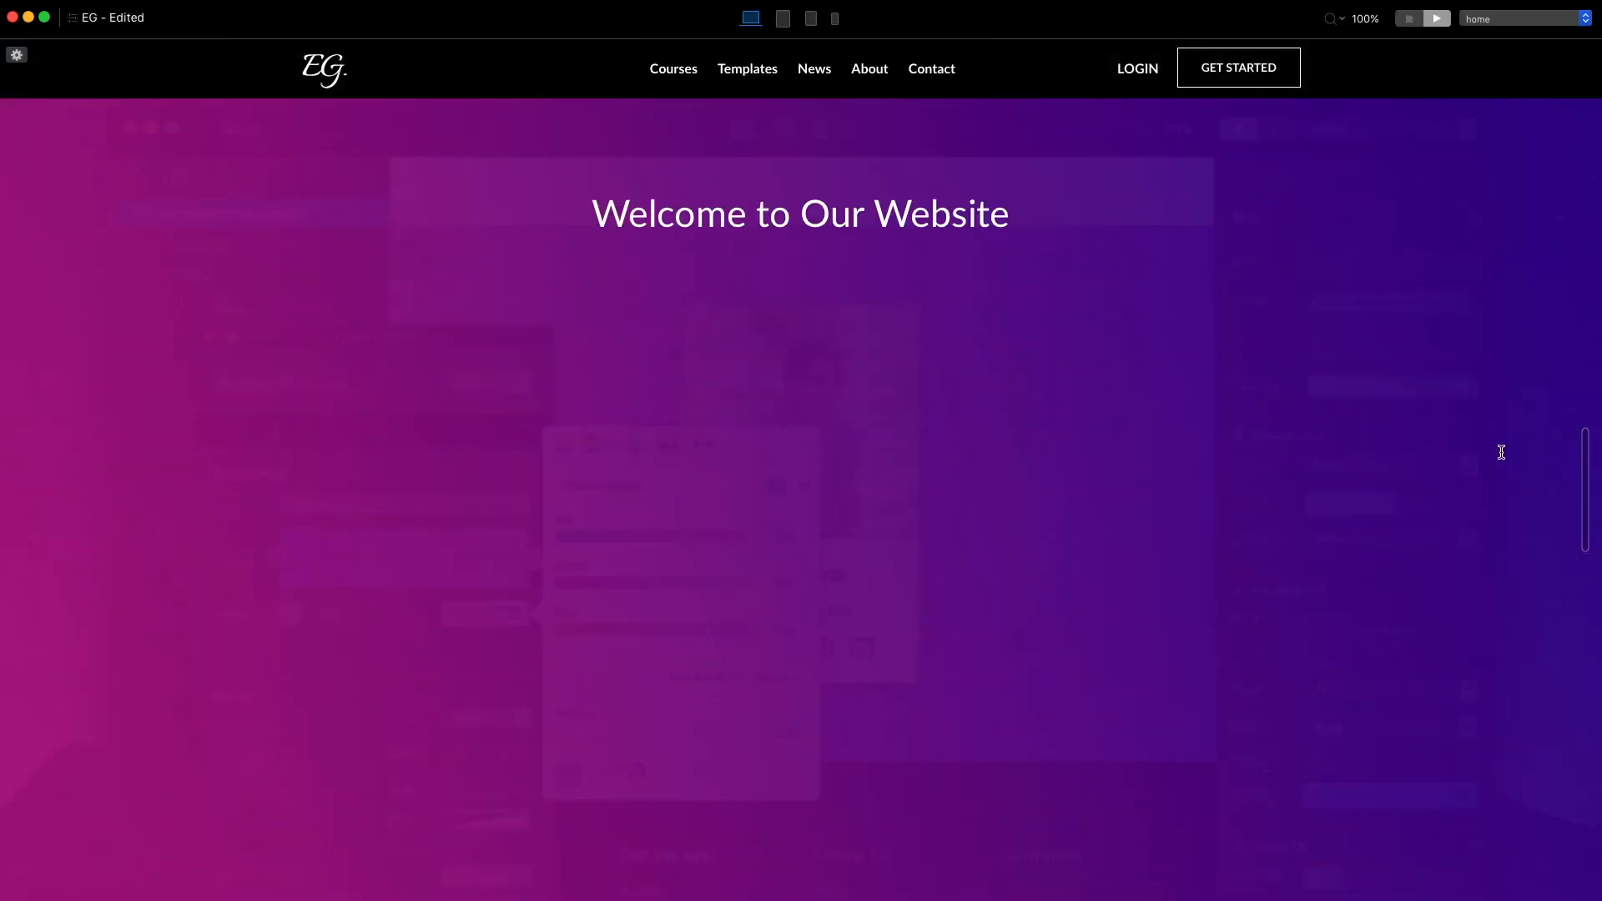
scroll(1491, 455, down, 10)
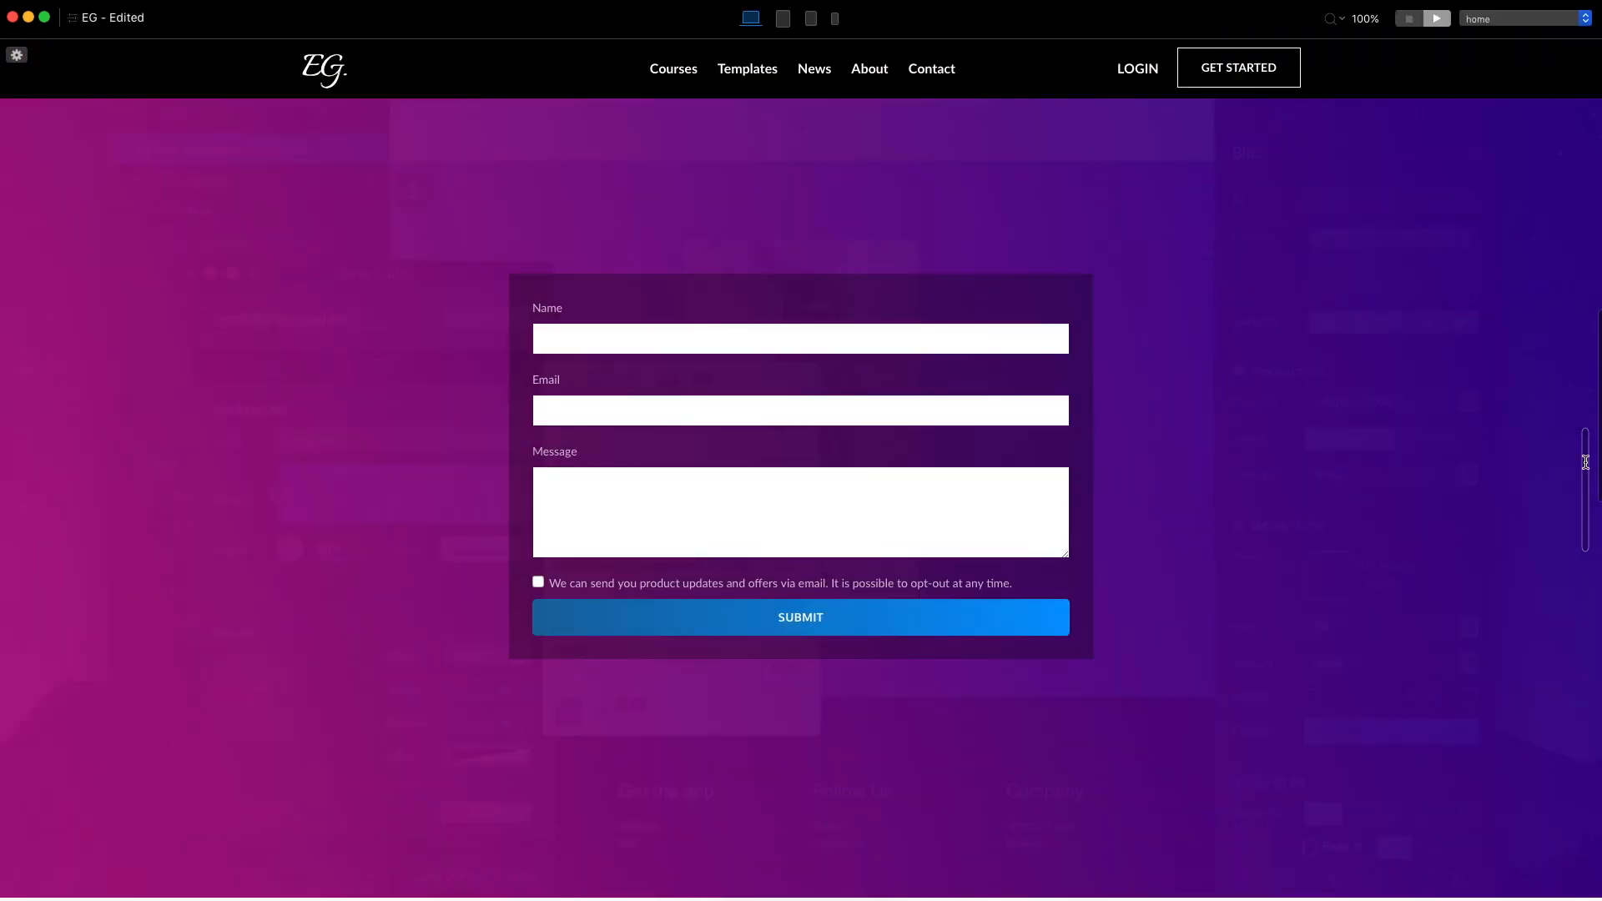
drag(1585, 459, 1025, 501)
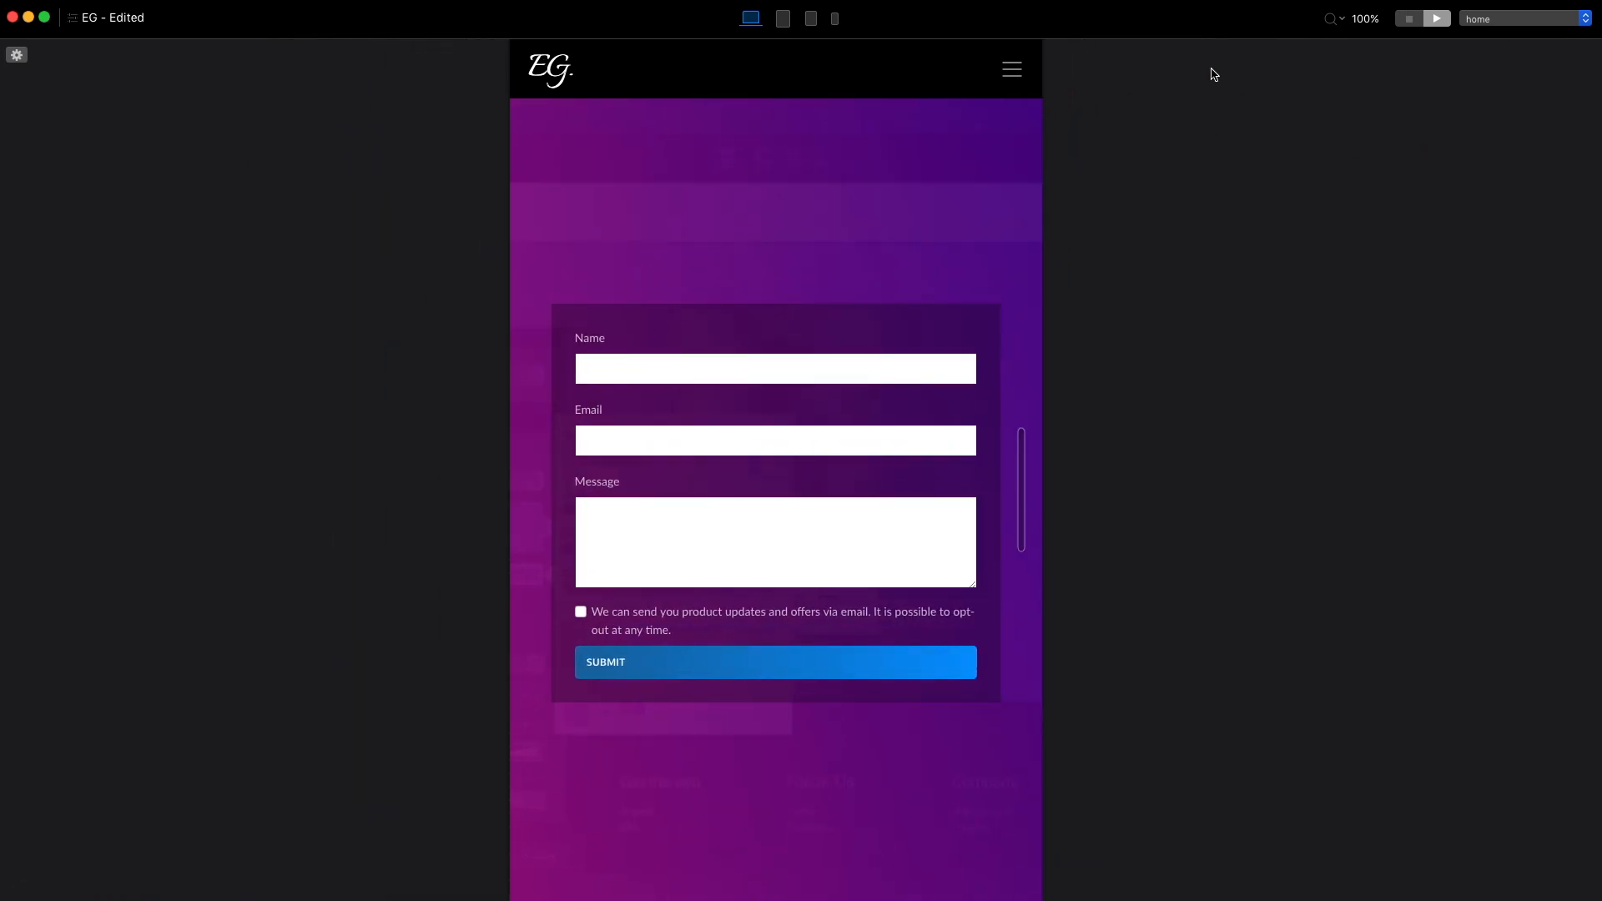
click(1410, 19)
click(782, 18)
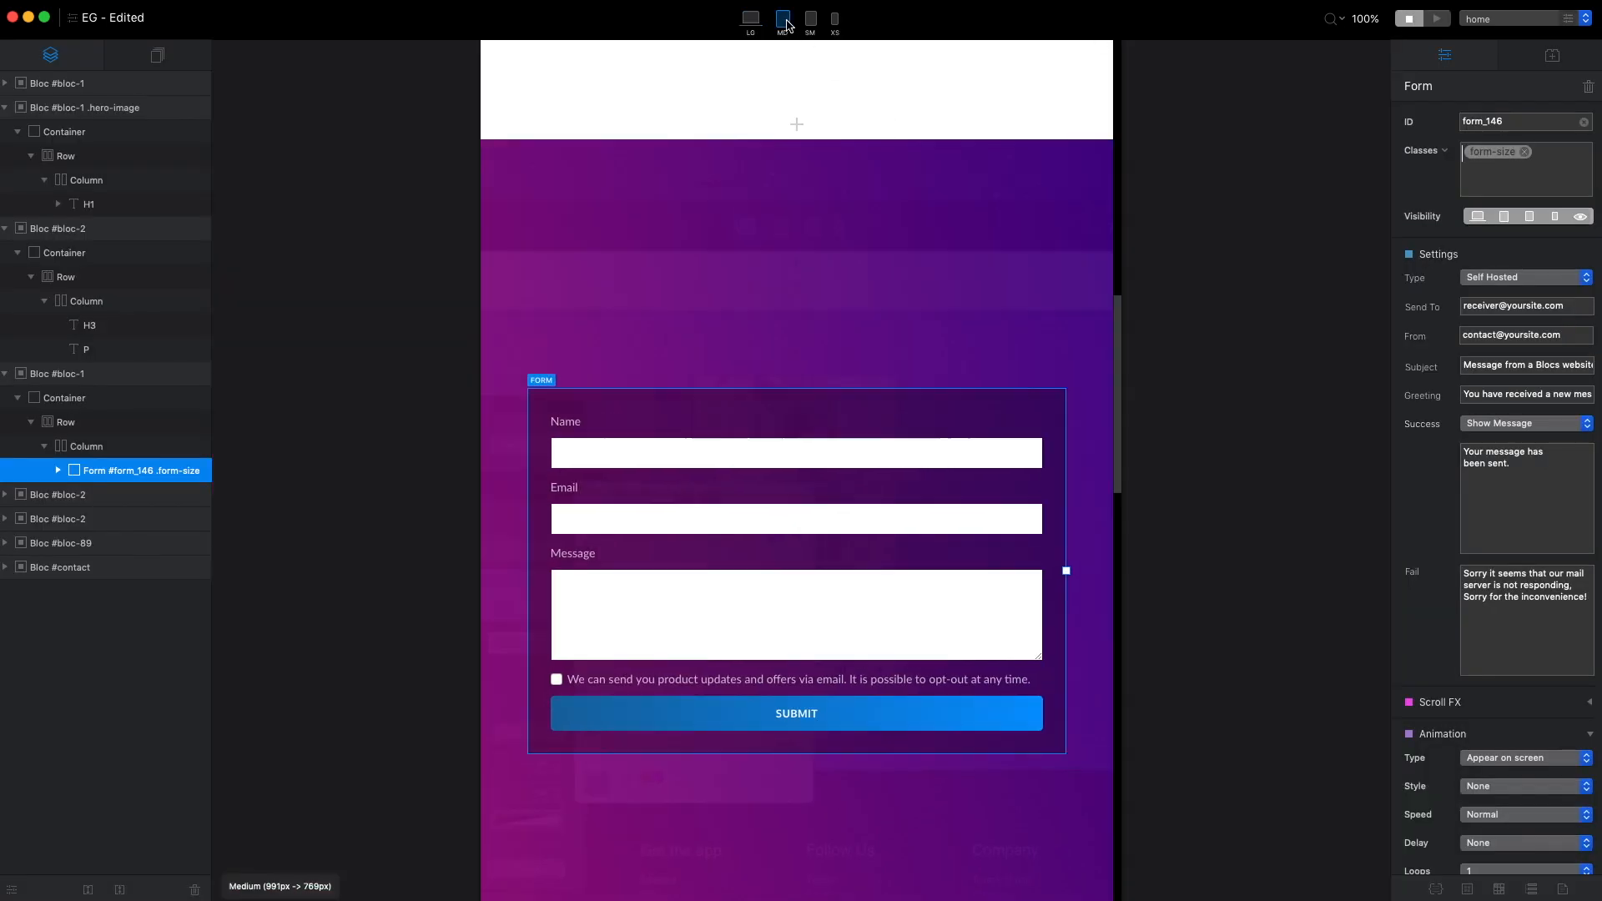